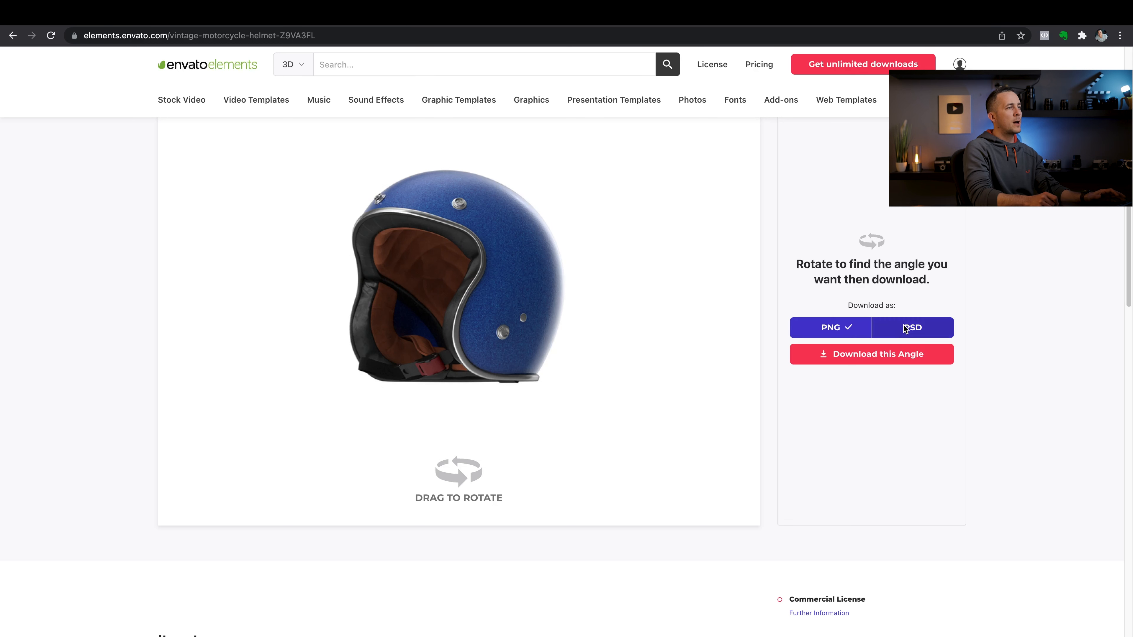
- Rotate the 3D vintage motorcycle helmet preview to examine it from several angles
drag(447, 348, 450, 398)
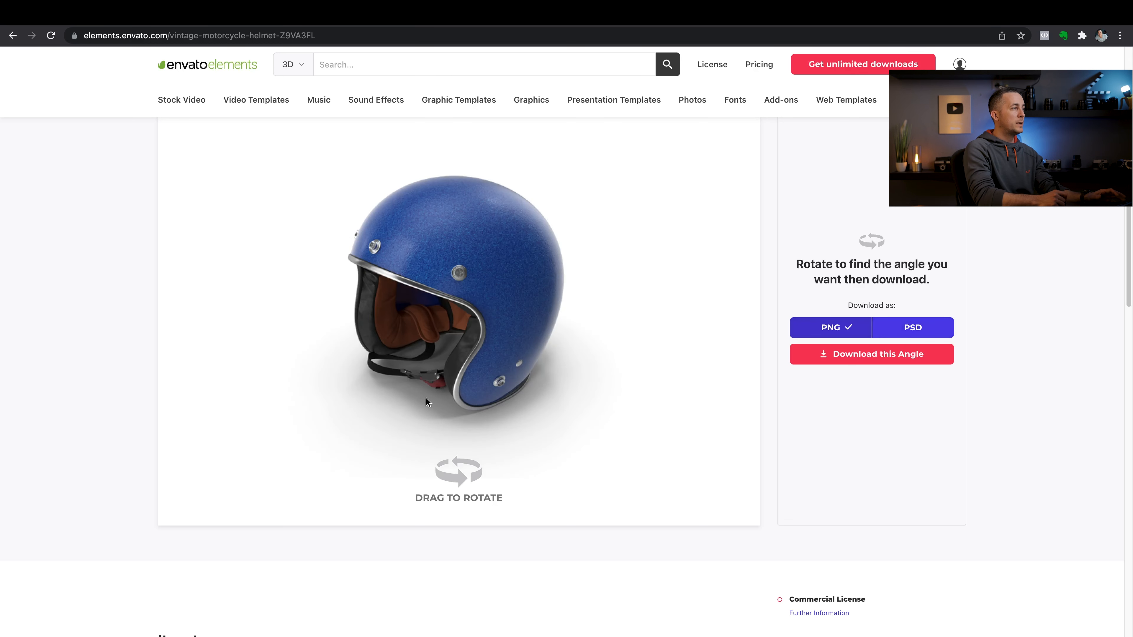
mouse_move(520, 371)
mouse_down()
mouse_move(510, 355)
mouse_move(521, 361)
mouse_up()
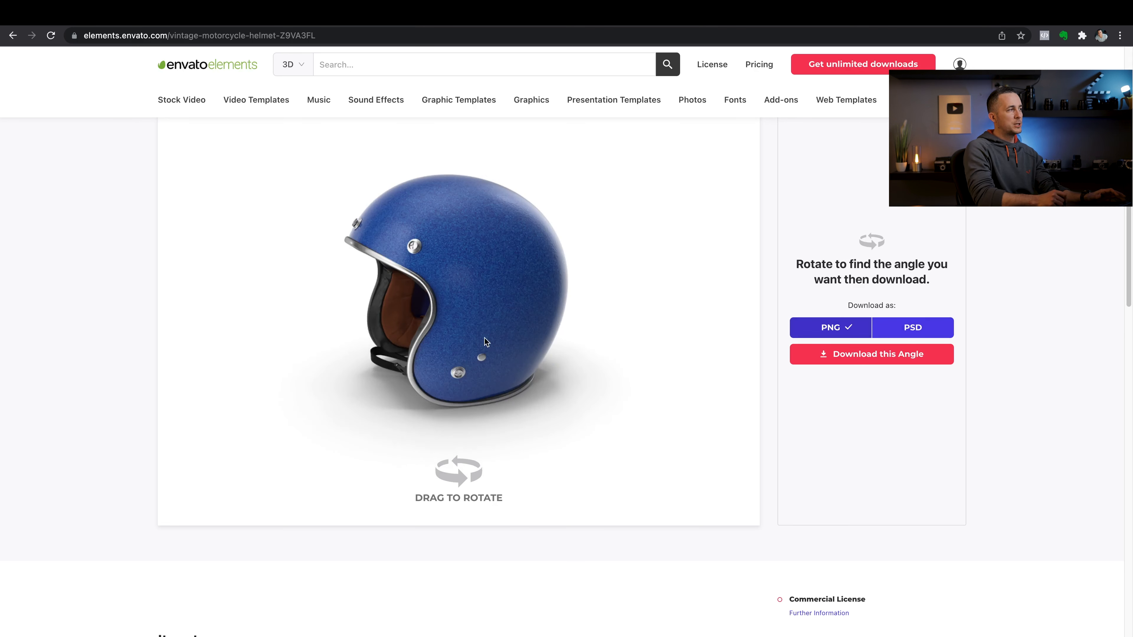
drag(484, 316, 462, 355)
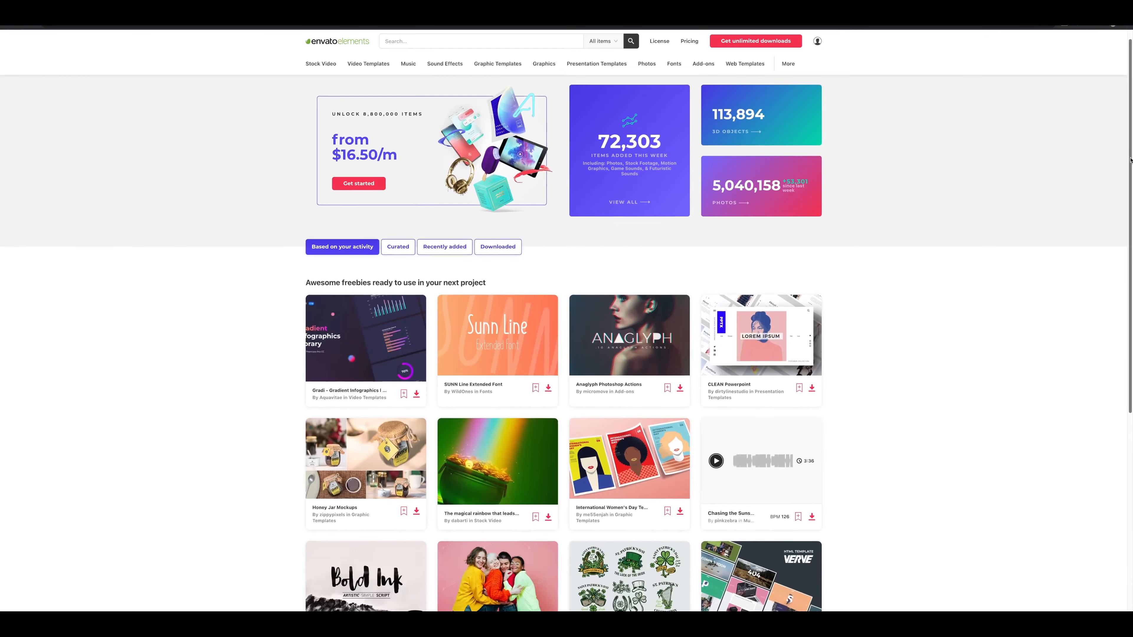
- Browse the Envato Elements home page items and the 3D search results for construction
scroll(567, 340, down, 1)
scroll(566, 339, down, 2)
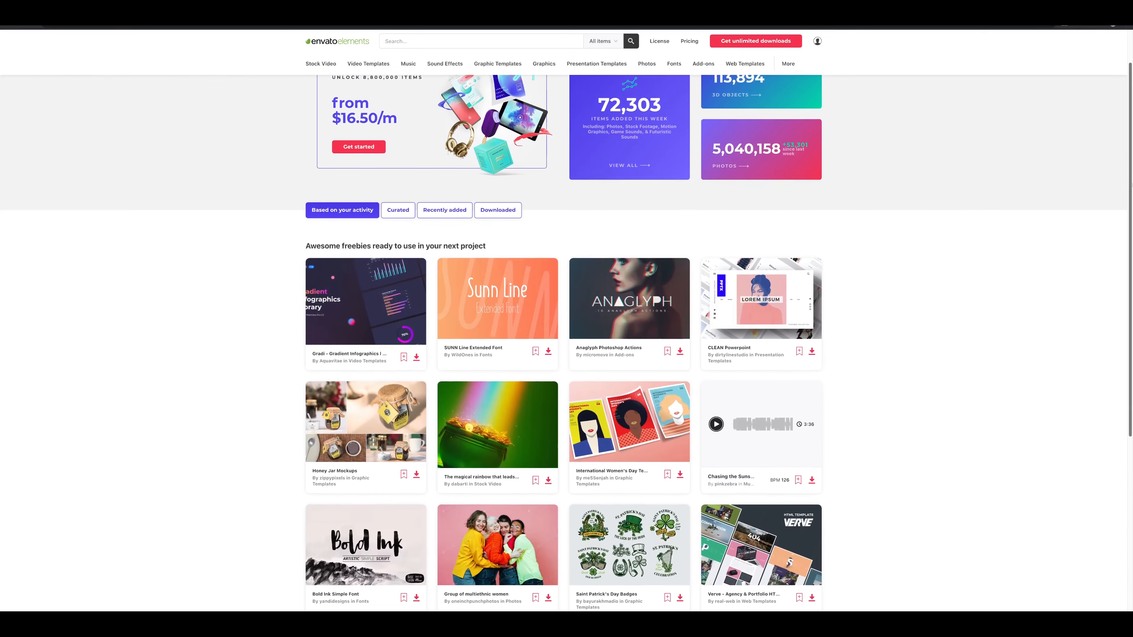
scroll(566, 340, down, 2)
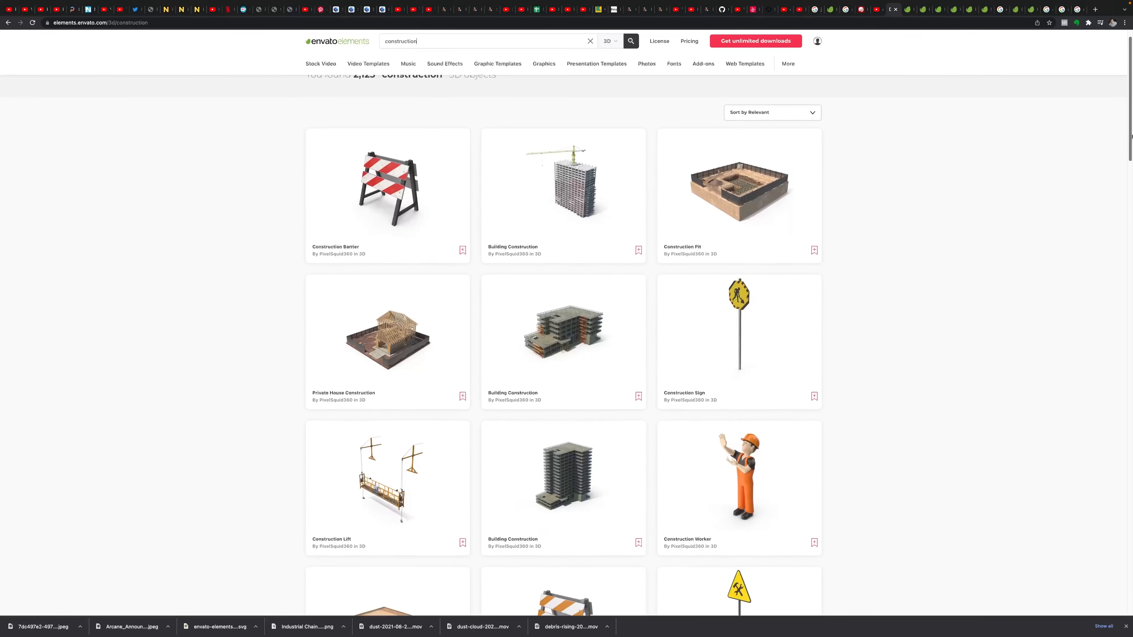
scroll(563, 344, down, 2)
scroll(563, 344, down, 4)
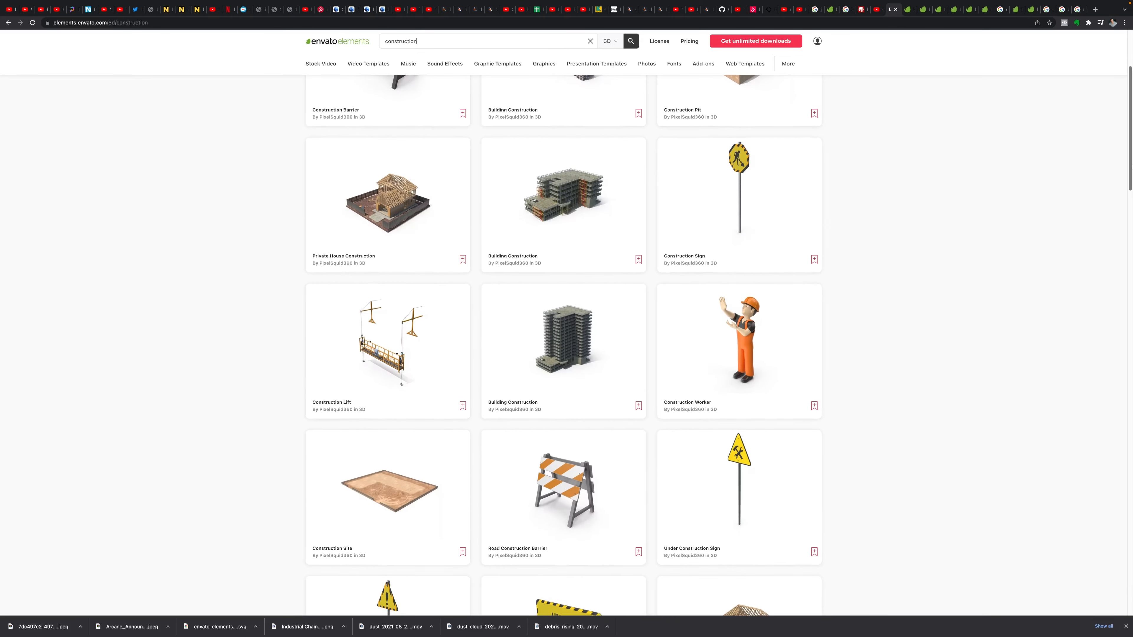
scroll(563, 344, down, 1)
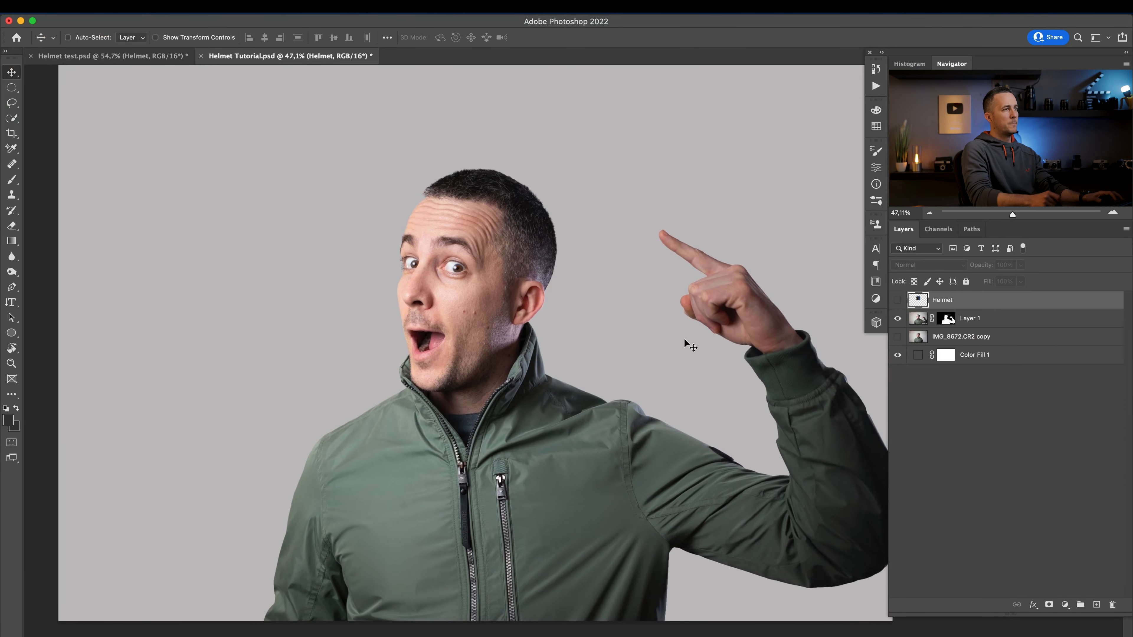
- In Photoshop, show the Helmet layer, lower its opacity to 66% to check its fit over the head, and hide it
key(super+comma)
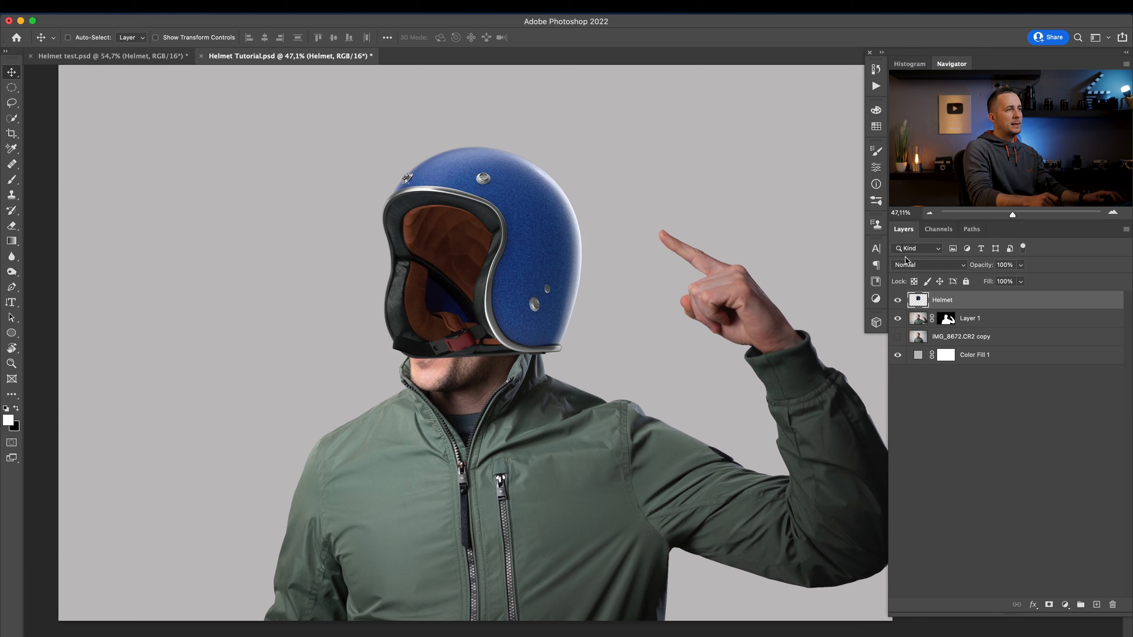
drag(974, 267, 973, 268)
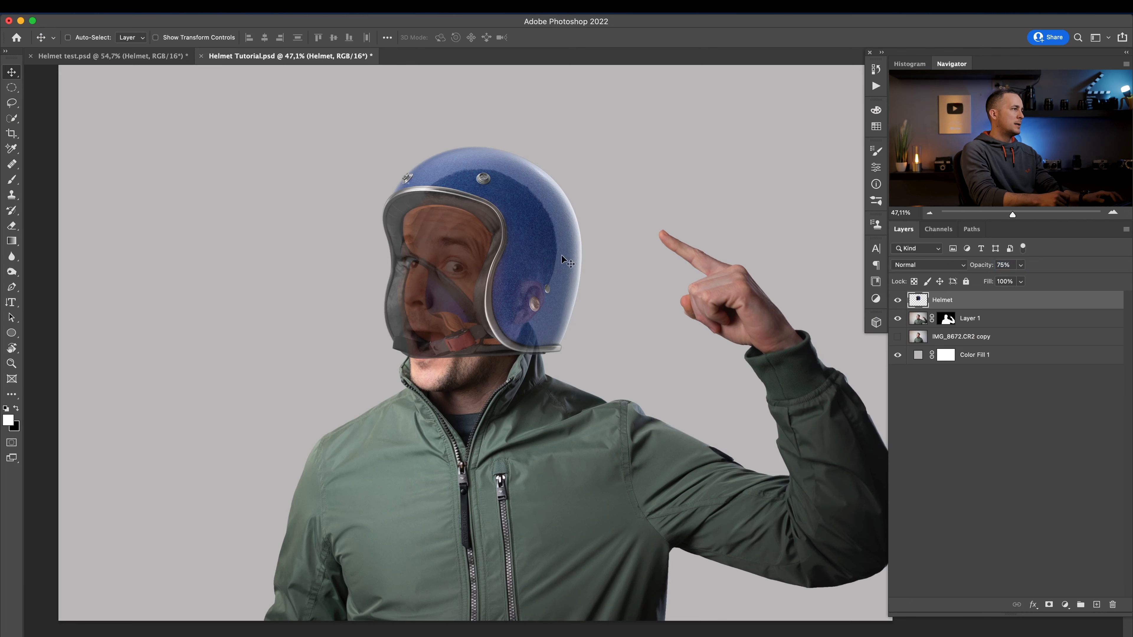
drag(490, 227, 517, 227)
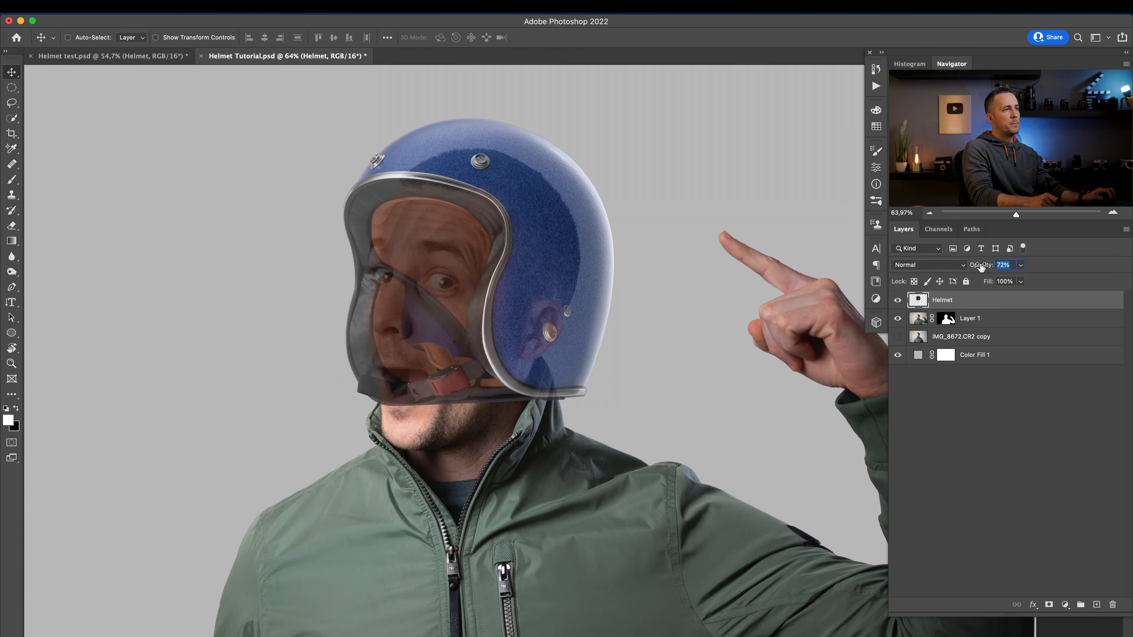
drag(980, 266, 978, 267)
mouse_move(525, 315)
mouse_down()
mouse_move(502, 317)
mouse_move(513, 288)
mouse_move(504, 304)
mouse_move(515, 321)
mouse_up()
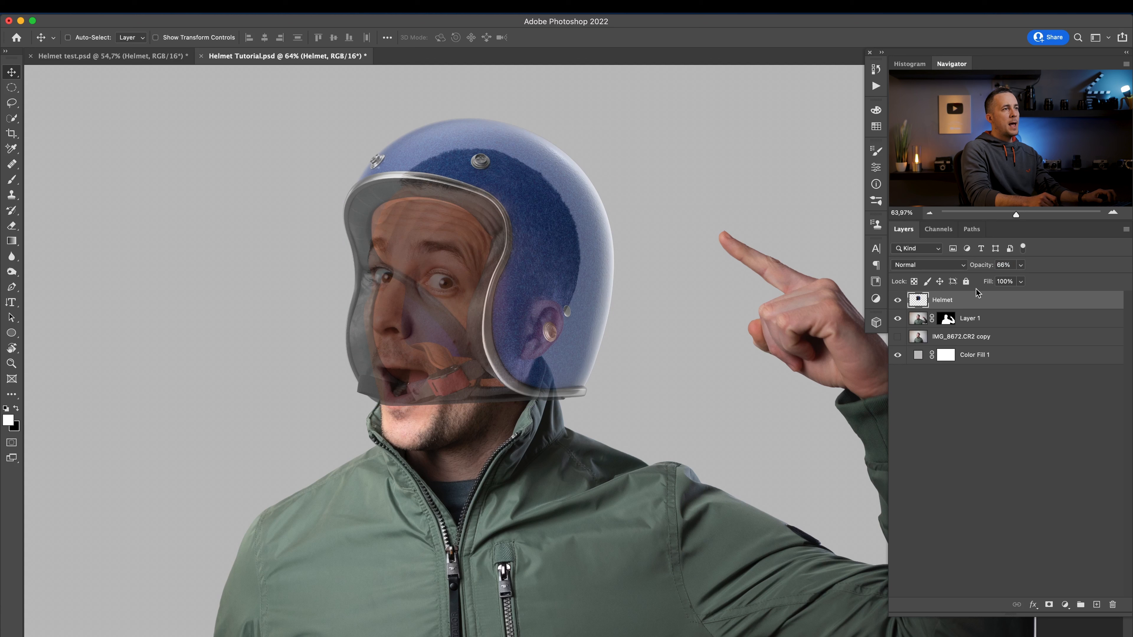
click(898, 299)
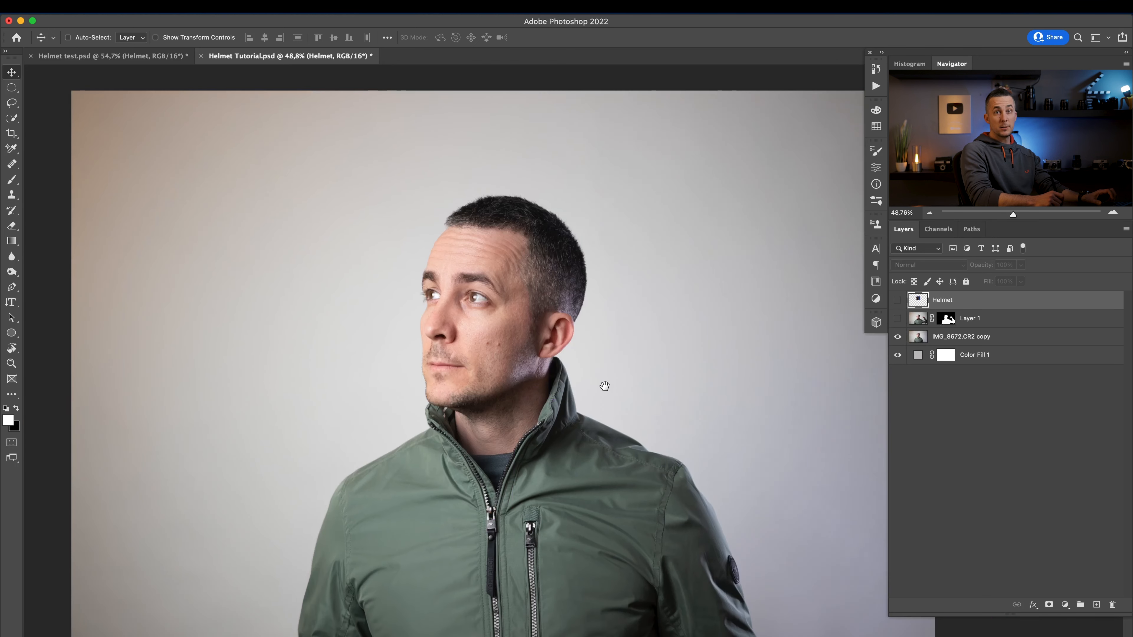
- Compare the IMG_8672.CR2 copy photo with the masked Layer 1 portrait by switching their visibility
drag(602, 384, 597, 365)
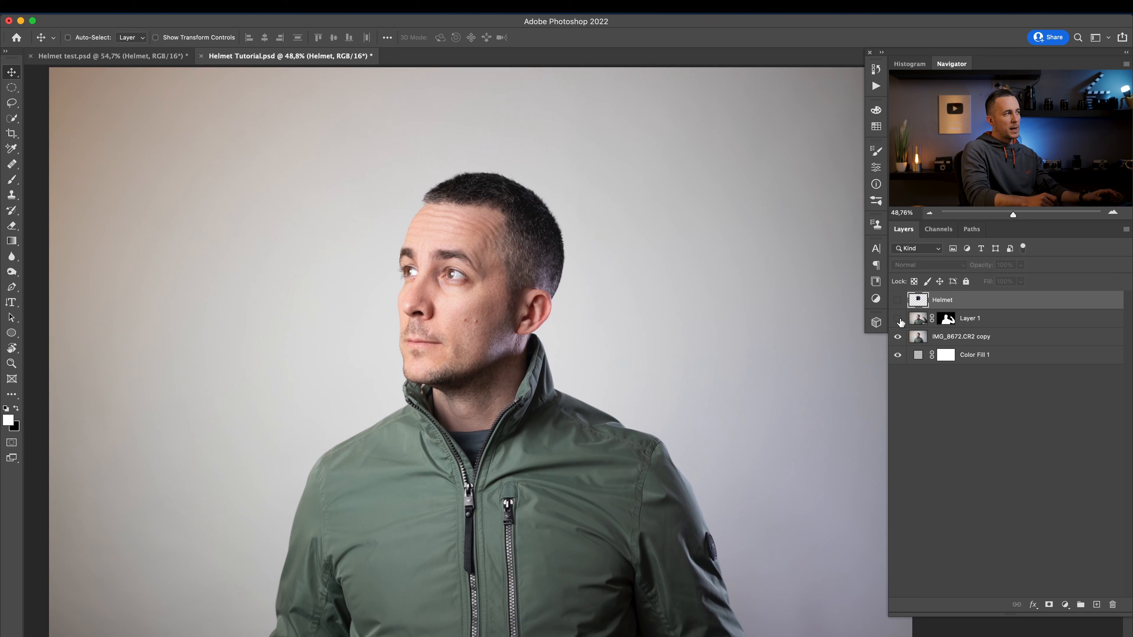
click(898, 319)
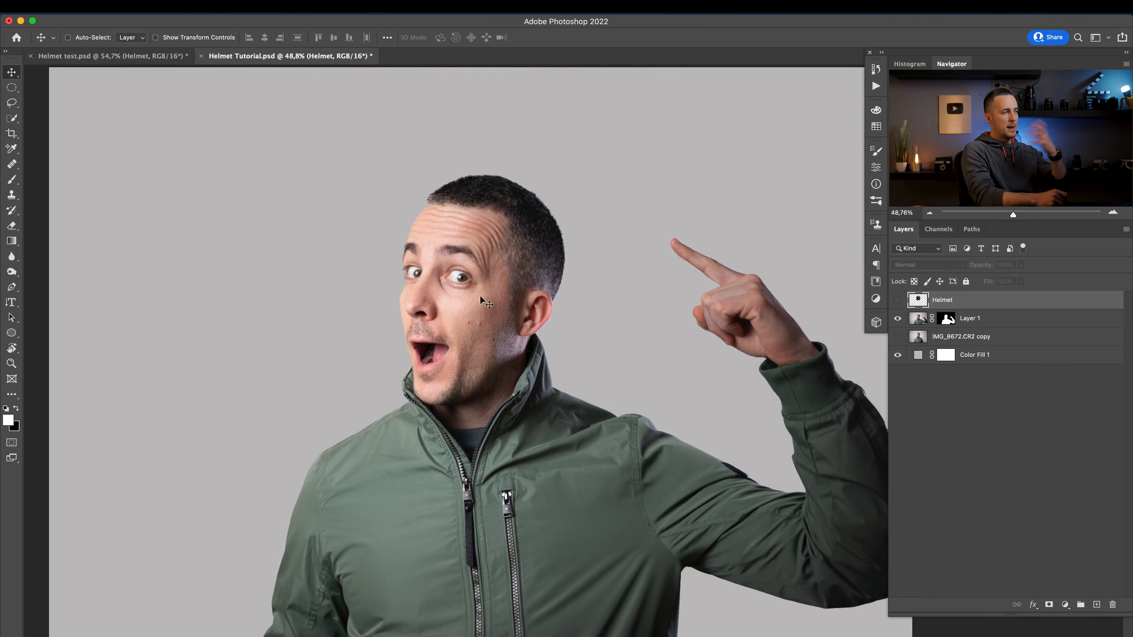
click(898, 337)
click(898, 319)
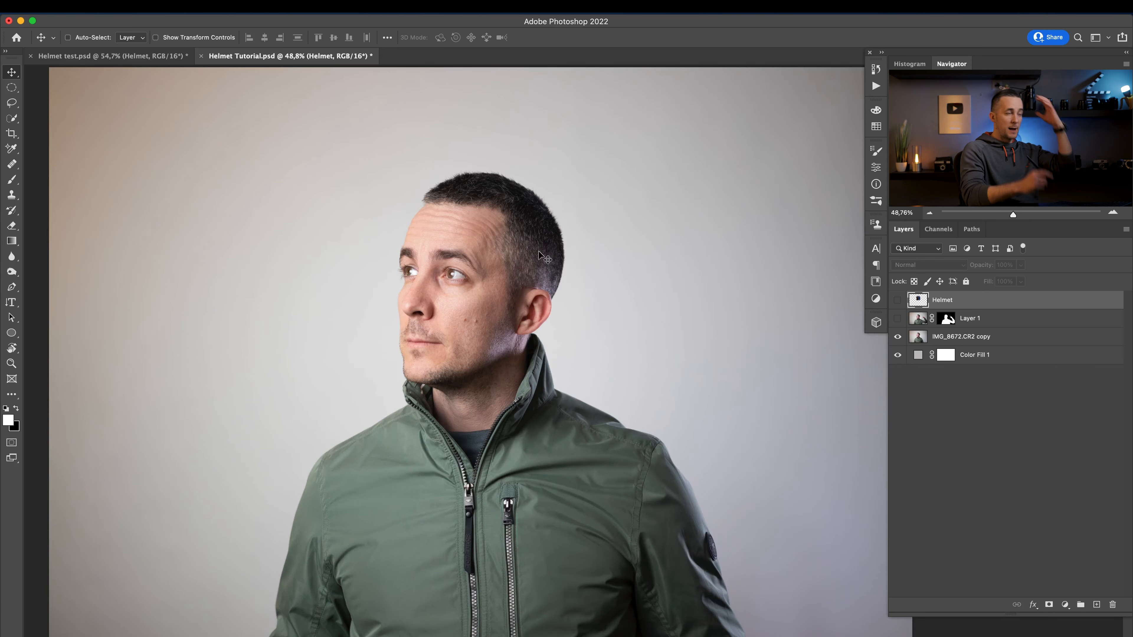
click(898, 319)
click(898, 337)
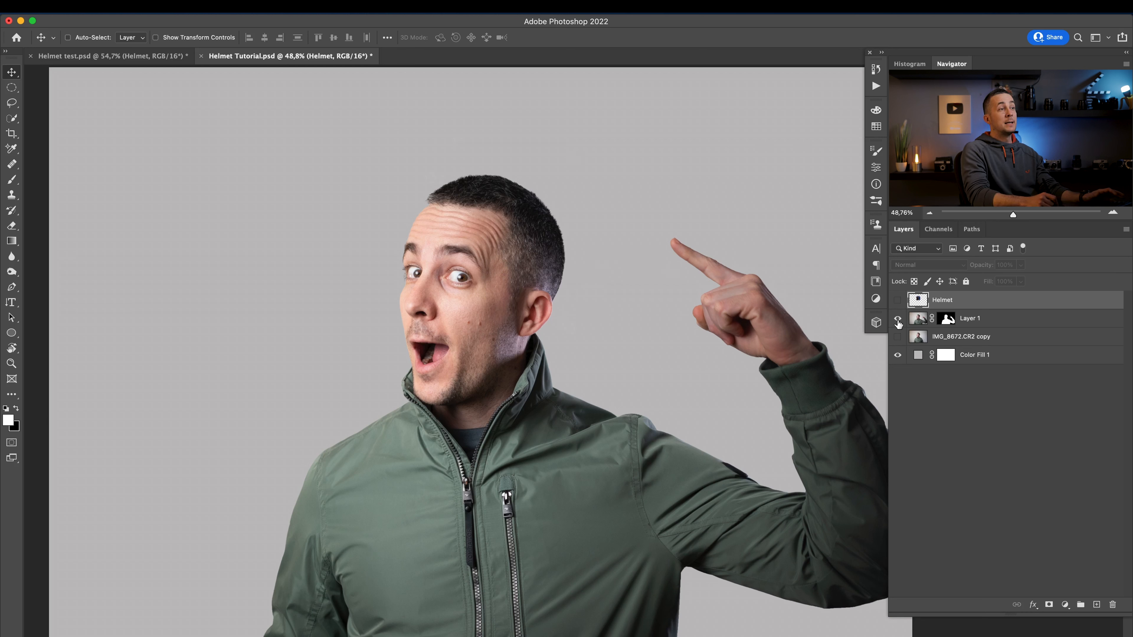
click(913, 357)
key(i)
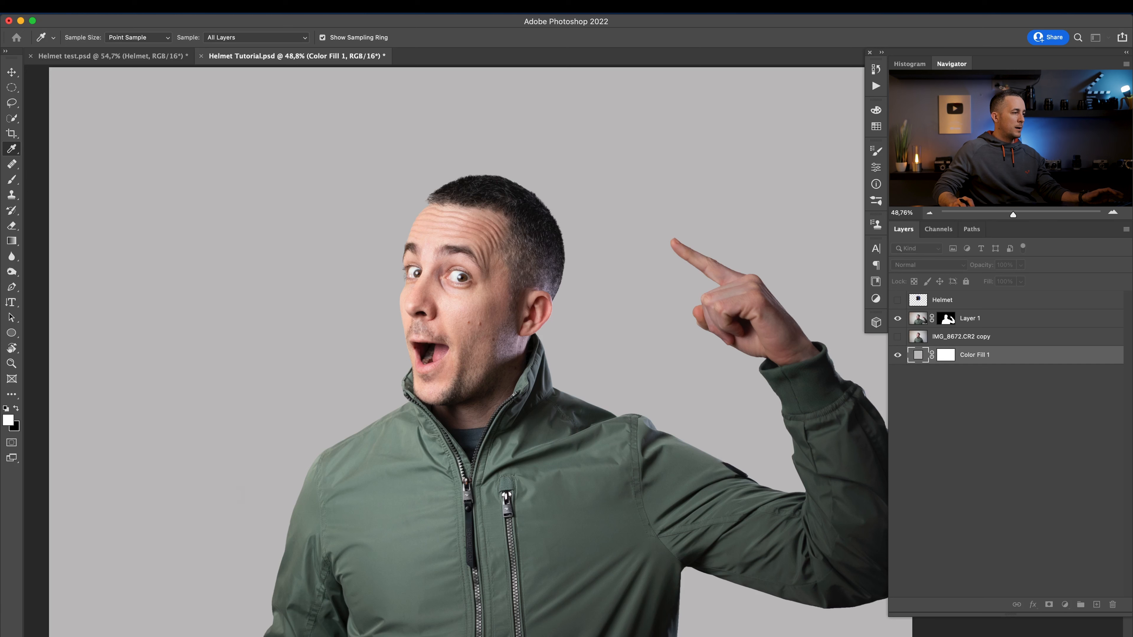
drag(357, 634, 367, 324)
mouse_move(174, 412)
mouse_down()
mouse_move(213, 394)
mouse_move(149, 401)
mouse_up()
click(346, 373)
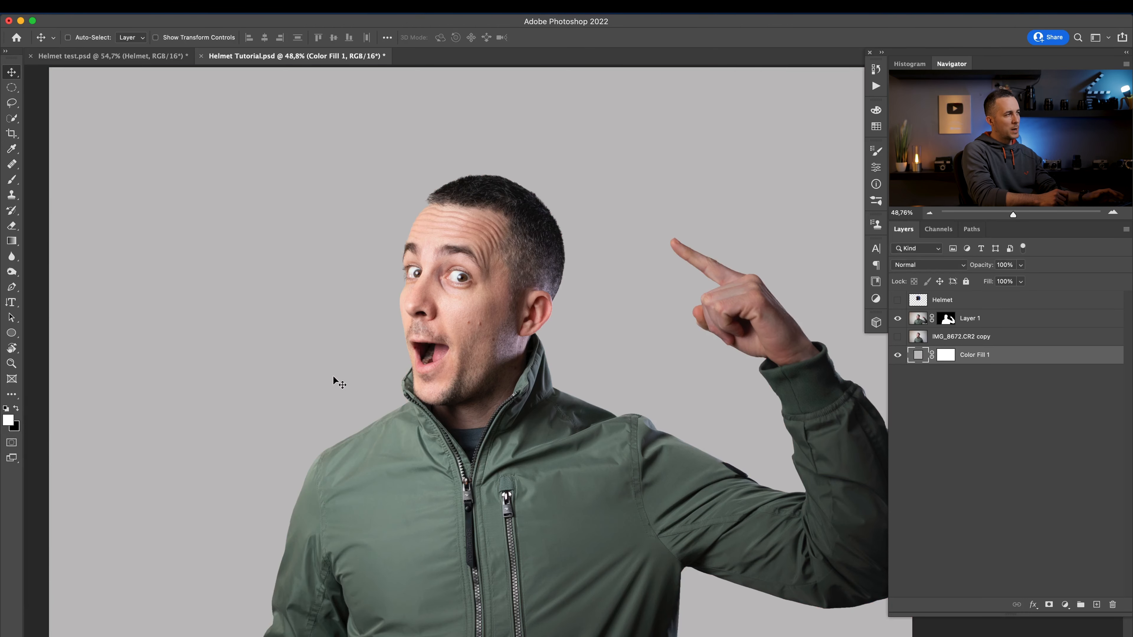
- Show the Helmet layer and add a white layer mask to it
scroll(507, 345, down, 2)
scroll(507, 345, right, 1)
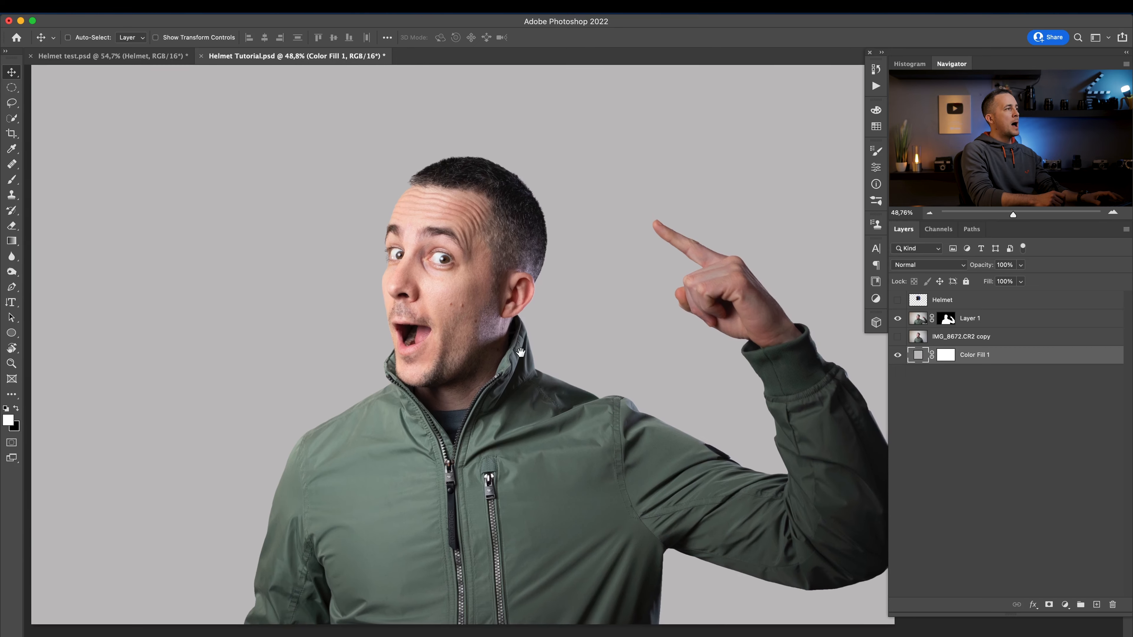
click(898, 300)
click(919, 300)
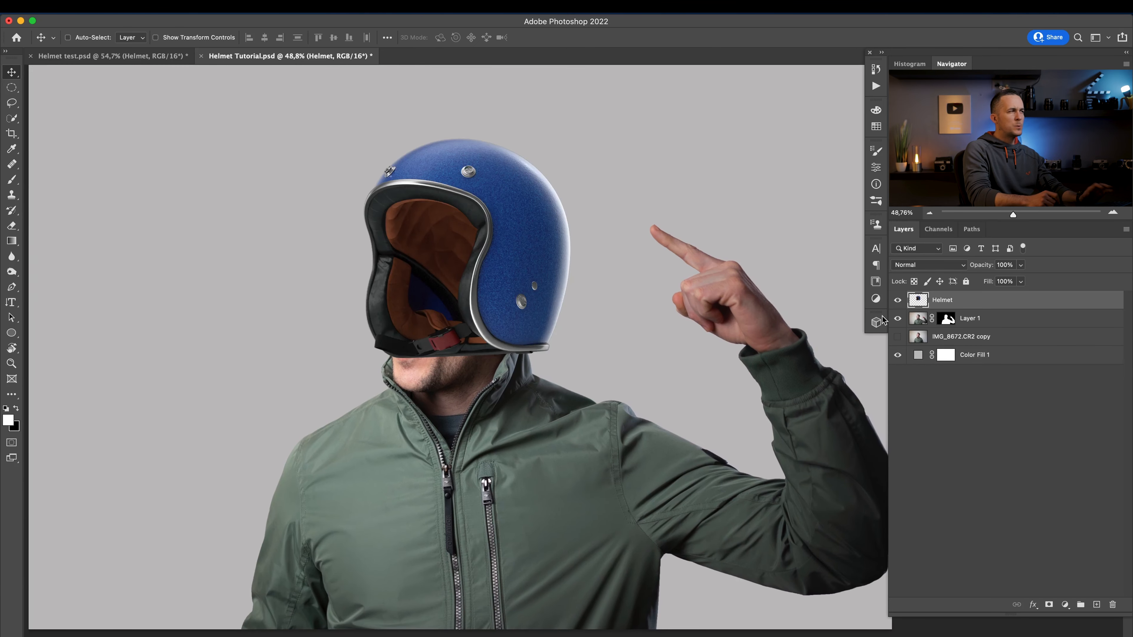
click(1050, 605)
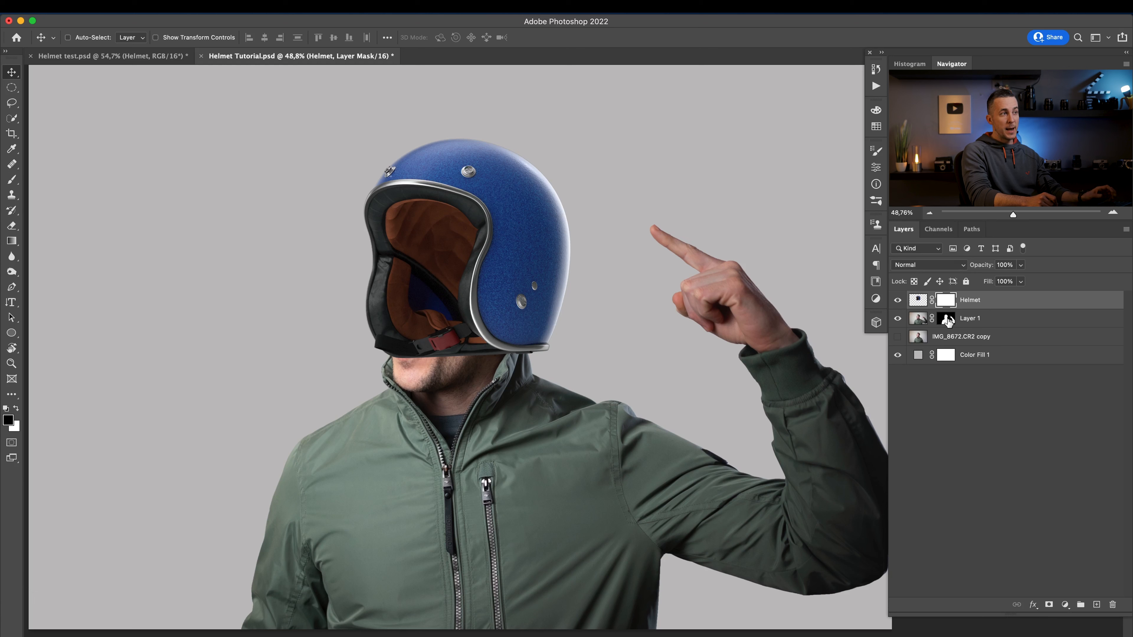
- Hide the Helmet layer, select the man's head, jacket and raised arm on Layer 1 with Quick Selection, and deselect
click(898, 300)
click(919, 319)
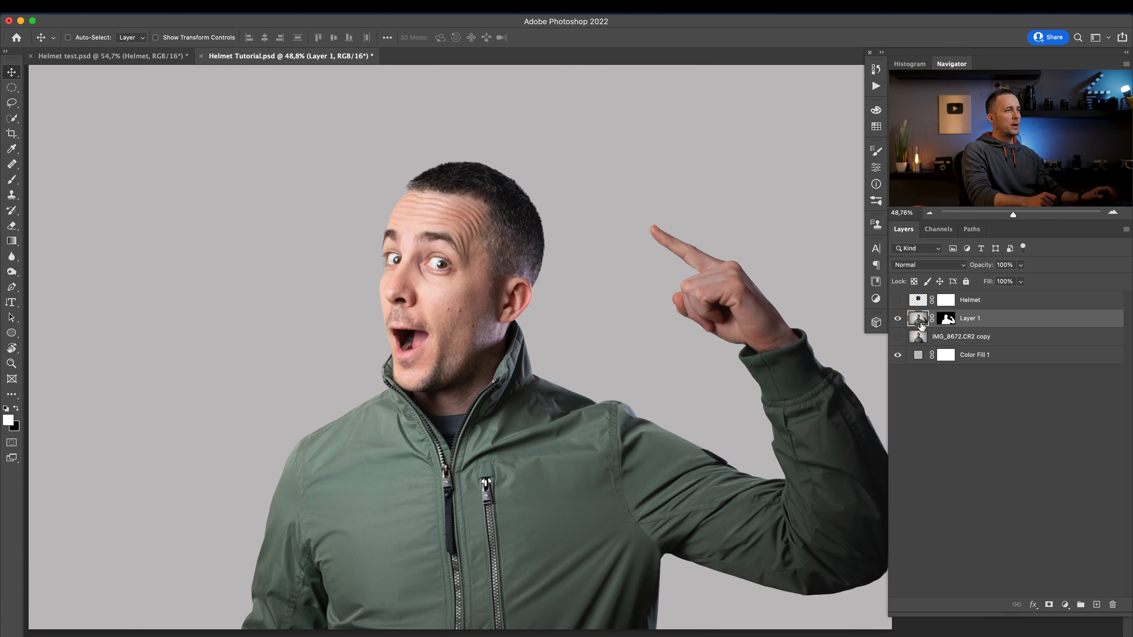
click(12, 119)
drag(471, 201, 463, 311)
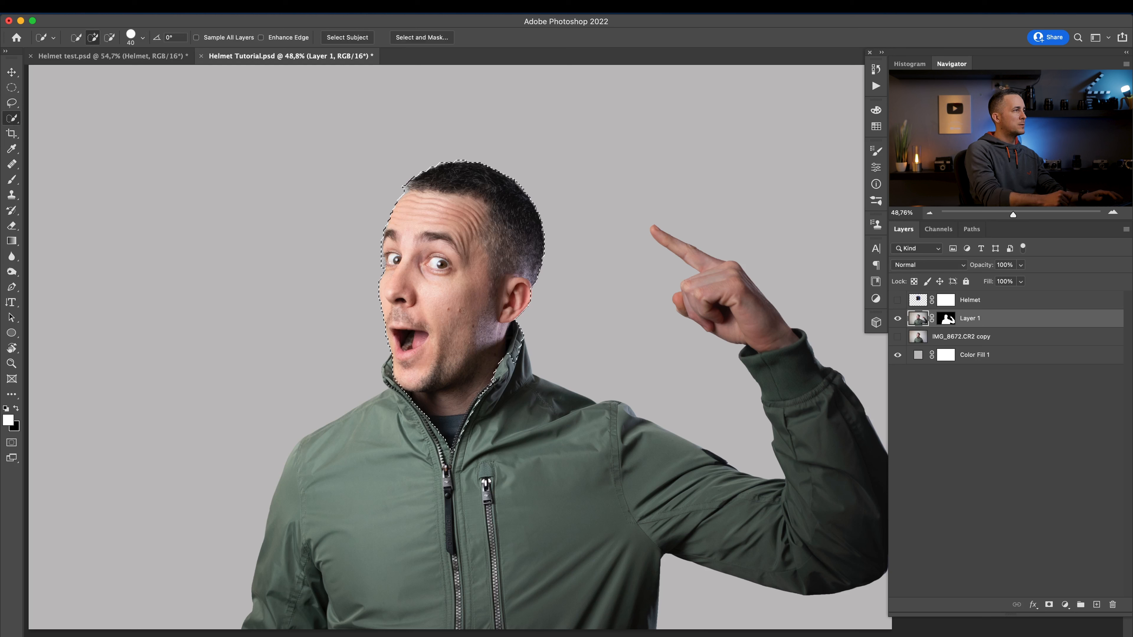
mouse_move(417, 456)
mouse_down()
mouse_move(553, 466)
mouse_move(616, 497)
mouse_up()
drag(772, 535, 832, 458)
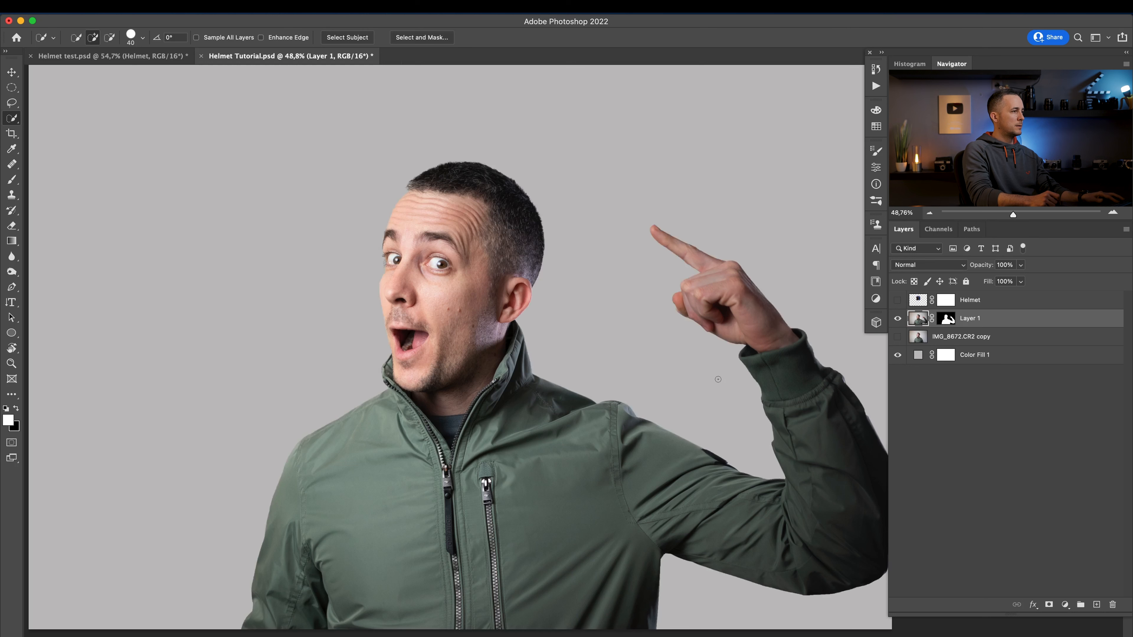
key(q)
key(q)
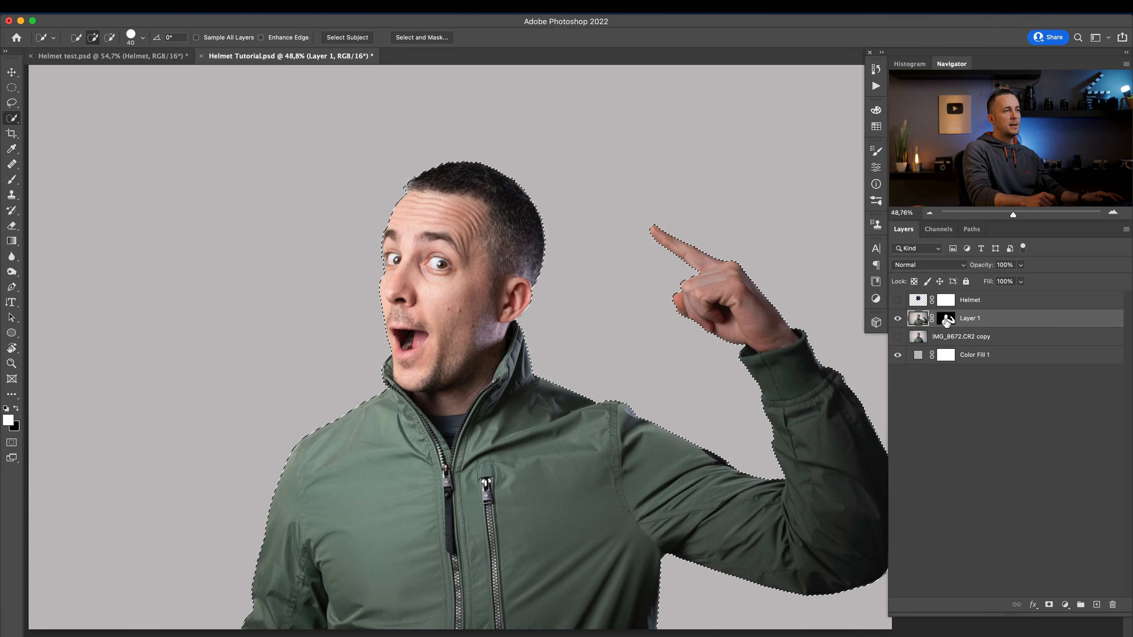
key(super+d)
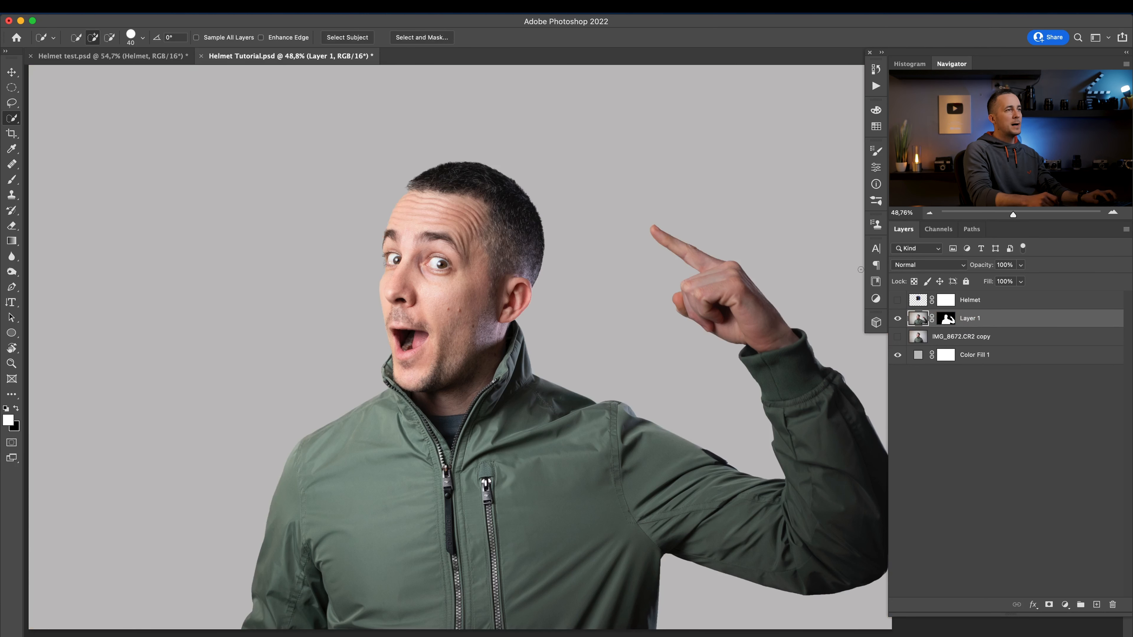
- Show the Helmet layer again and load Layer 1's mask as a selection
click(947, 319)
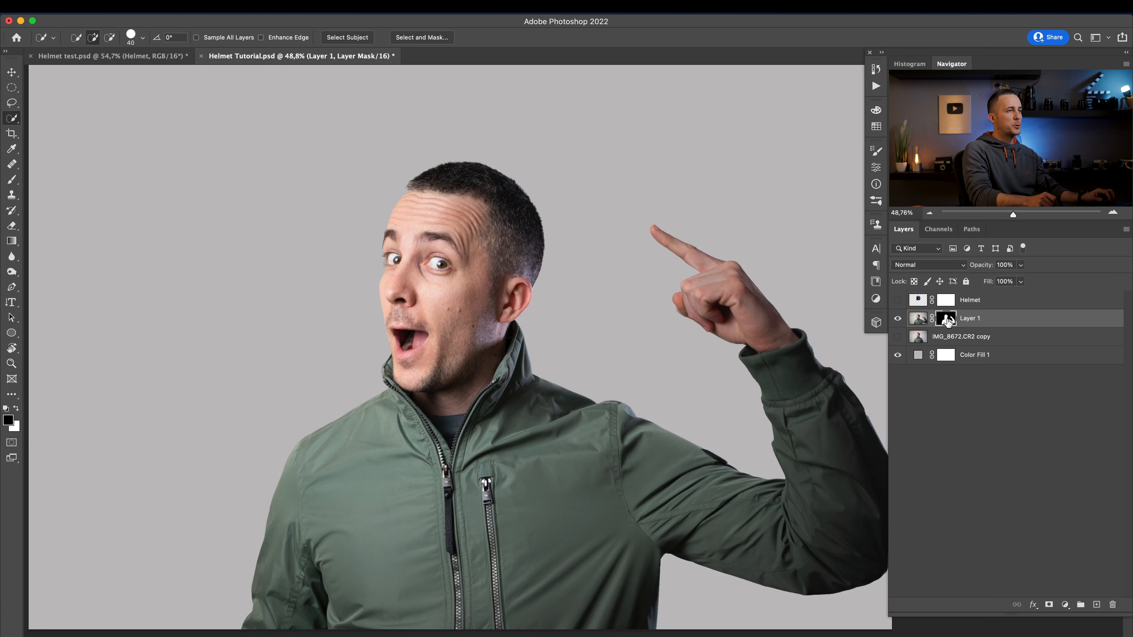
click(898, 302)
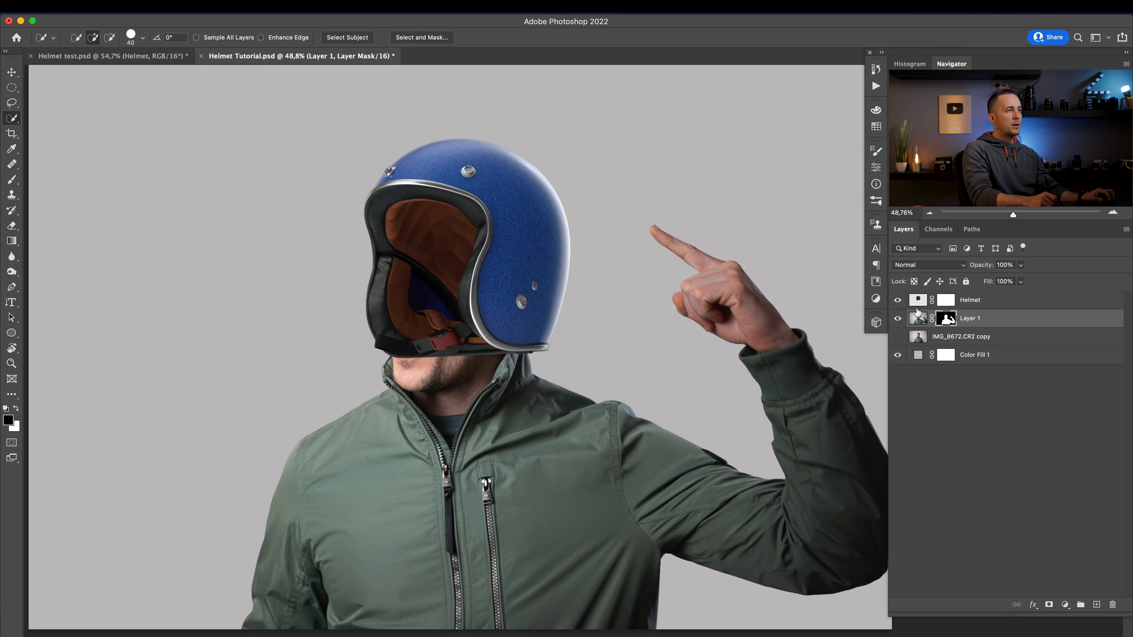
super+click(947, 319)
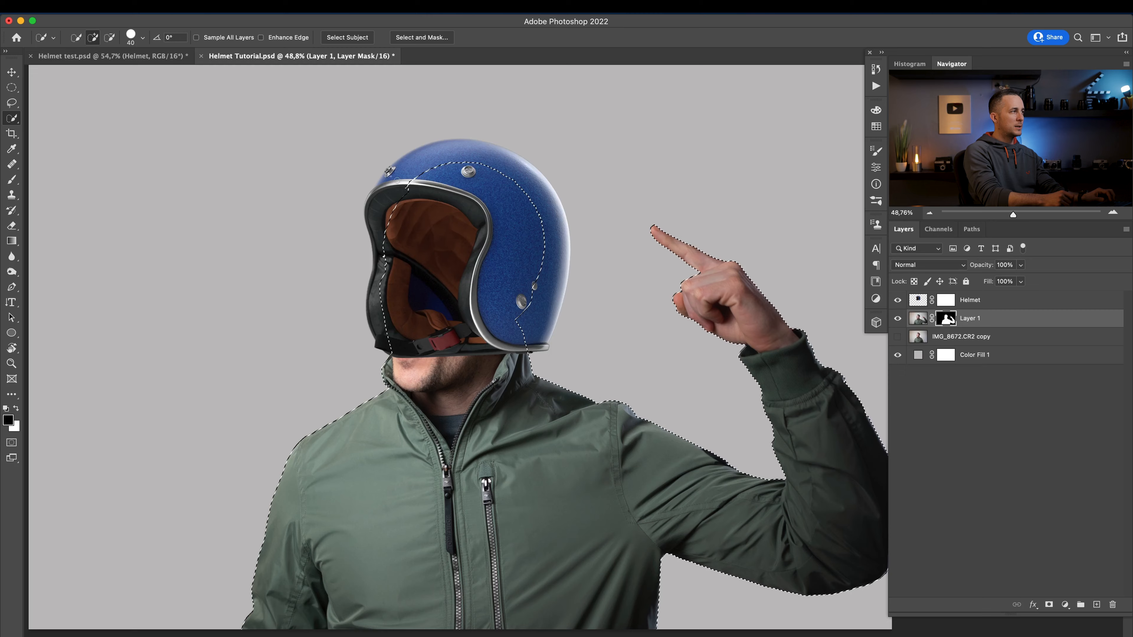
- Target the Helmet layer's mask and set up a 60 px Hard Round brush with 73% hardness for painting in black
drag(411, 231, 446, 253)
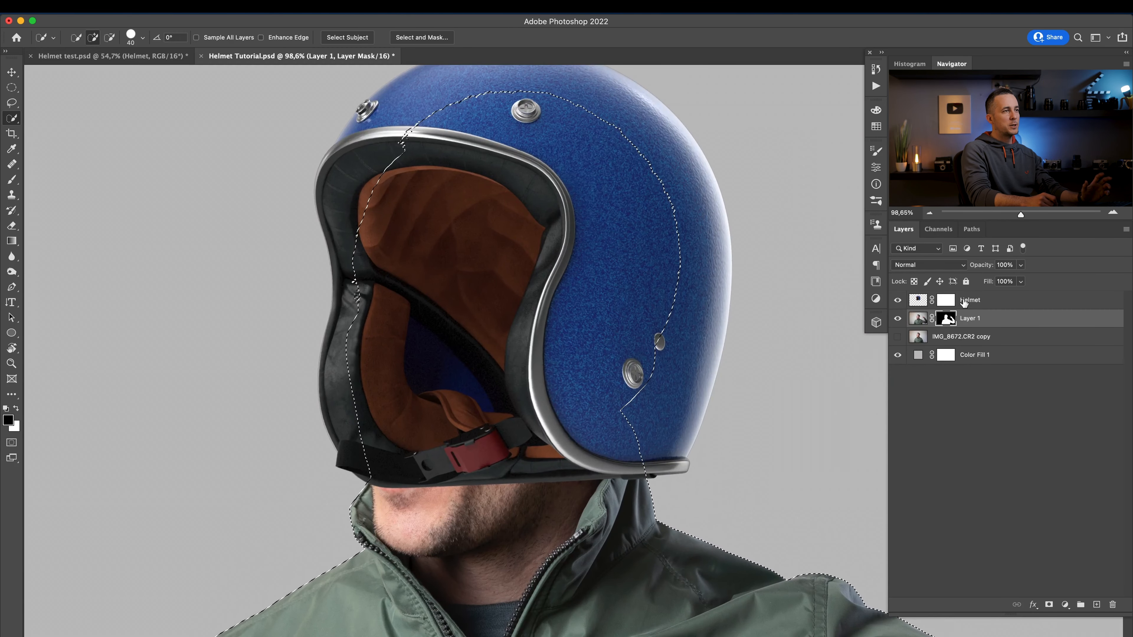
click(952, 304)
key(b)
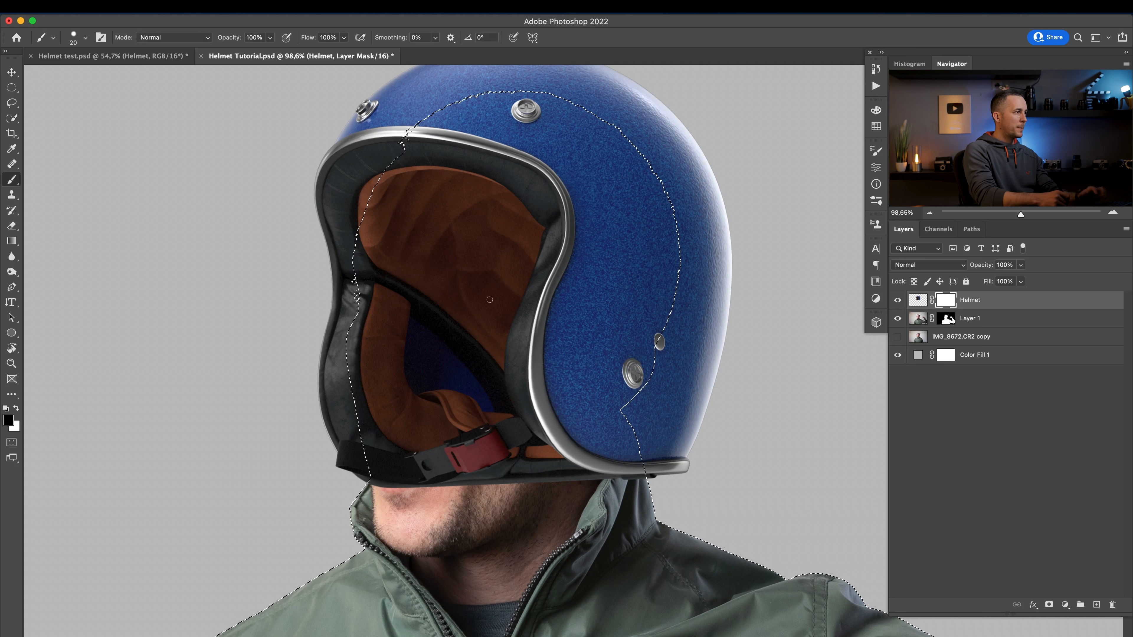
key(bracketright)
key(bracketright)
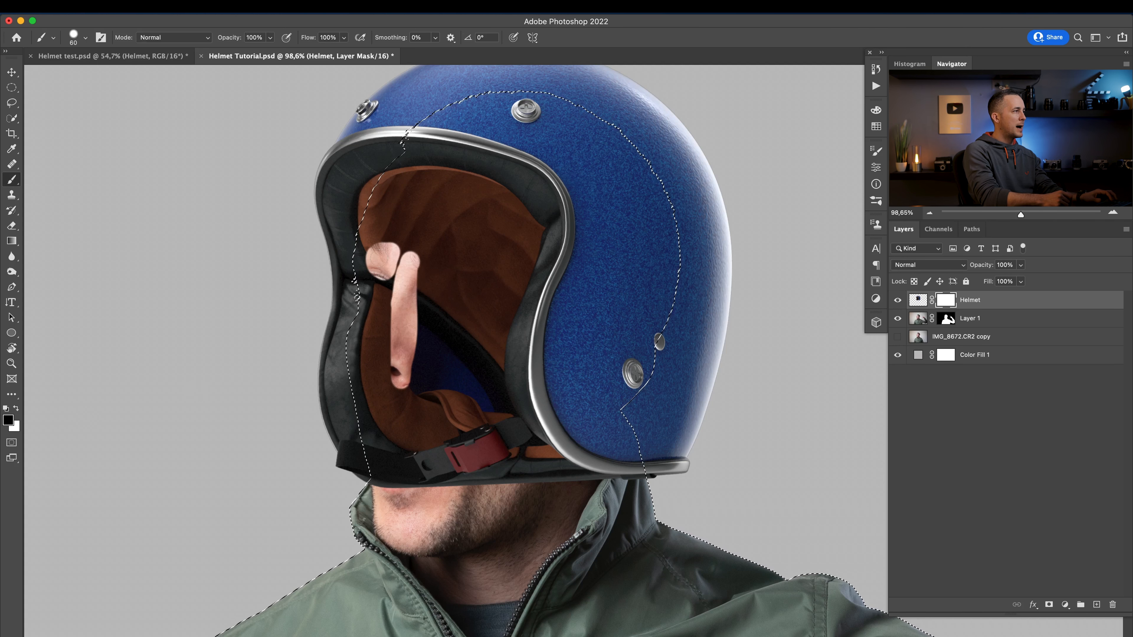
right_click(432, 223)
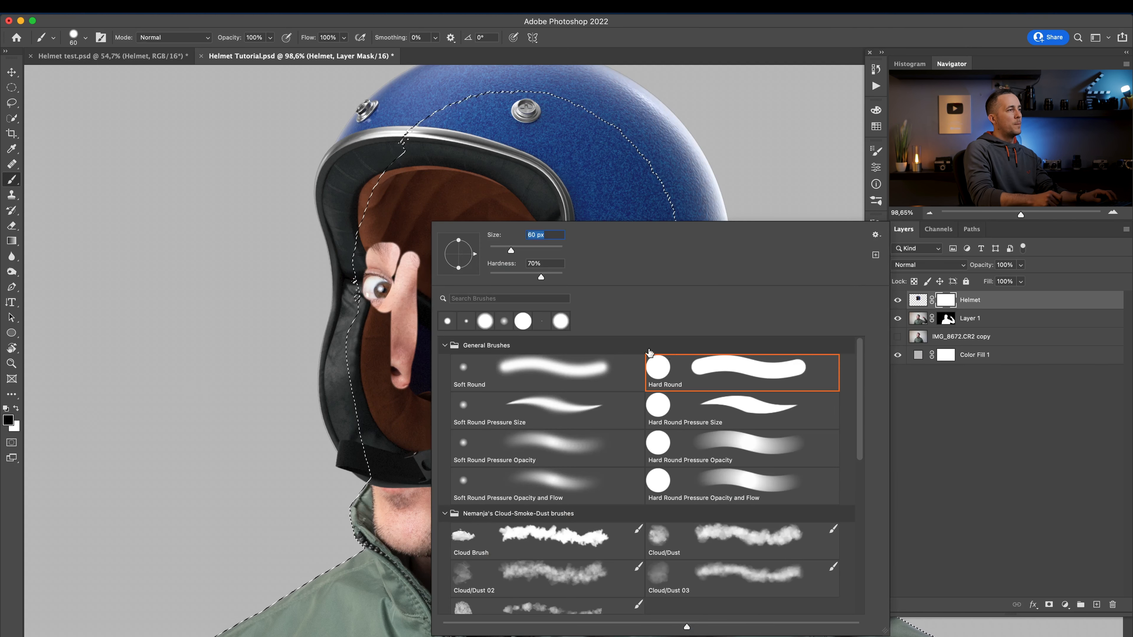
click(730, 367)
click(543, 277)
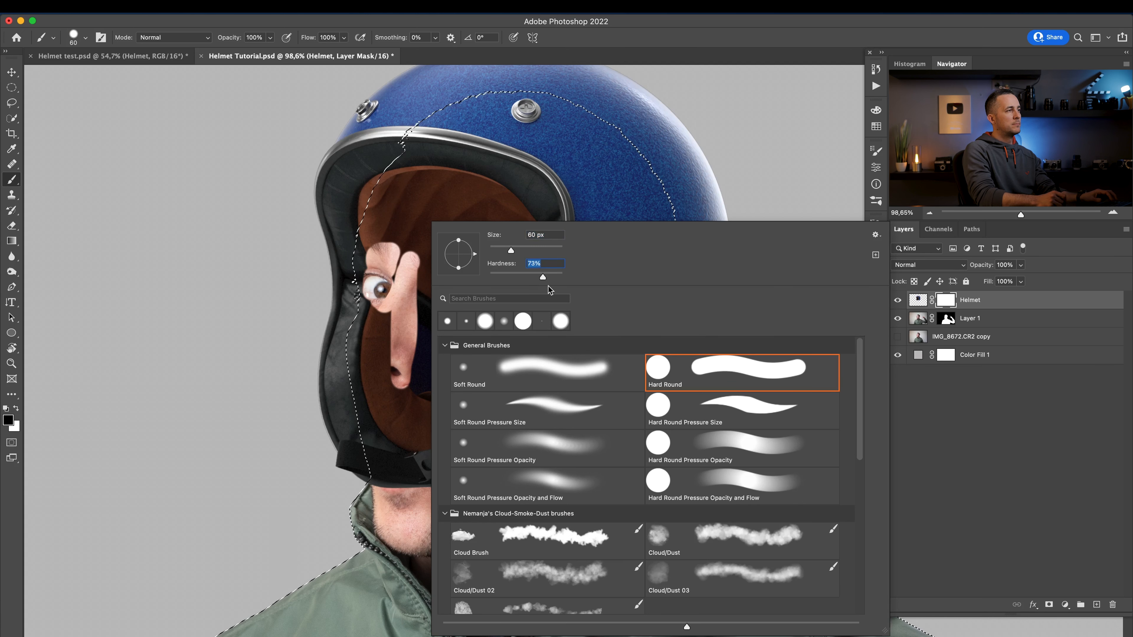
key(Return)
- Paint black on the Helmet mask with brushes up to 150 px to reveal the man's eyebrow, temple and forehead inside the opening
drag(382, 303, 382, 320)
key(bracketright)
key(bracketright)
key(bracketright)
key(bracketright)
key(bracketright)
key(bracketright)
mouse_move(375, 261)
mouse_down()
mouse_move(385, 213)
mouse_move(415, 206)
mouse_up()
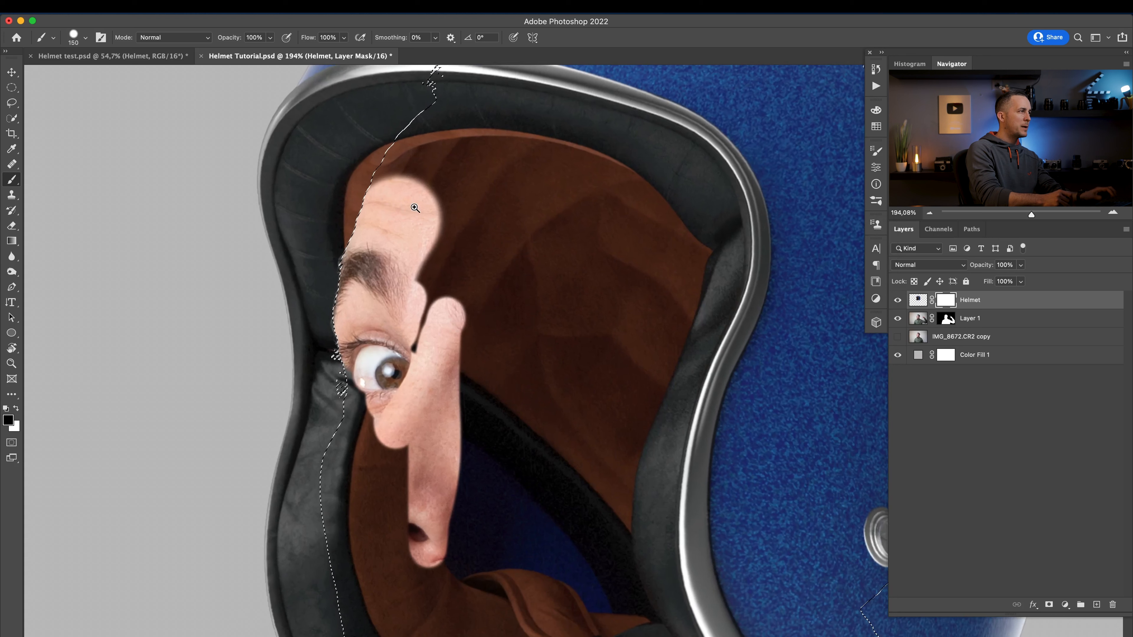
- Reveal the upper forehead along the helmet's front padding with a 40 px brush on the Helmet mask
key(bracketleft)
key(bracketleft)
key(bracketleft)
key(bracketleft)
key(bracketleft)
key(bracketleft)
key(bracketleft)
key(bracketleft)
mouse_move(402, 163)
mouse_down()
mouse_move(441, 167)
mouse_move(448, 152)
mouse_up()
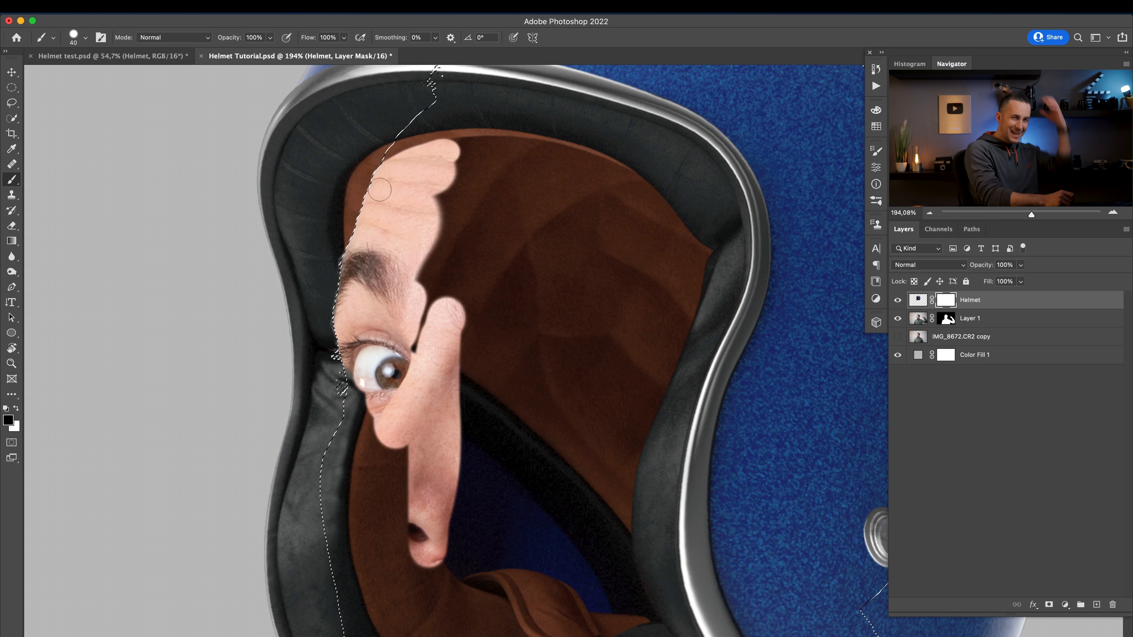
- Mask away the brown lining along the opening's upper edge, then clear the forehead and face with a larger brush
mouse_move(624, 181)
mouse_down()
mouse_move(539, 151)
mouse_move(431, 154)
mouse_up()
key(bracketright)
key(bracketright)
key(bracketright)
key(bracketright)
key(bracketright)
key(bracketright)
key(bracketright)
key(bracketright)
key(bracketright)
key(bracketright)
mouse_move(451, 280)
mouse_down()
mouse_move(429, 344)
mouse_move(477, 210)
mouse_up()
mouse_move(498, 268)
mouse_down()
mouse_move(402, 274)
mouse_move(433, 336)
mouse_move(455, 473)
mouse_move(495, 393)
mouse_move(559, 500)
mouse_move(584, 488)
mouse_move(502, 349)
mouse_move(516, 245)
mouse_move(566, 233)
mouse_move(618, 274)
mouse_move(584, 359)
mouse_move(575, 333)
mouse_up()
- Reduce the brush to 35 px to mask the narrow lining strip beside the man's temple
scroll(516, 245, up, 4)
key(bracketleft)
key(bracketleft)
key(bracketleft)
key(bracketleft)
key(bracketleft)
key(bracketleft)
key(bracketleft)
key(bracketleft)
key(bracketleft)
key(bracketleft)
key(bracketleft)
key(p)
click(578, 214)
click(614, 255)
click(628, 267)
click(629, 277)
click(626, 296)
drag(622, 304, 620, 309)
key(super+z)
key(super+z)
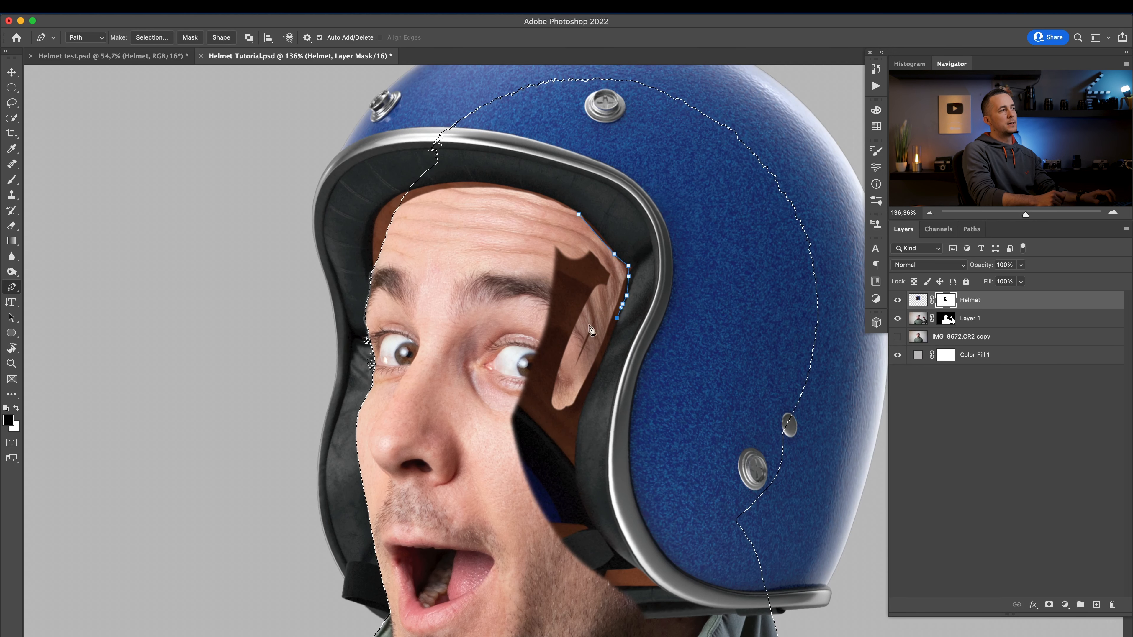
key(super+z)
key(super+z)
key(super+z)
key(super+z)
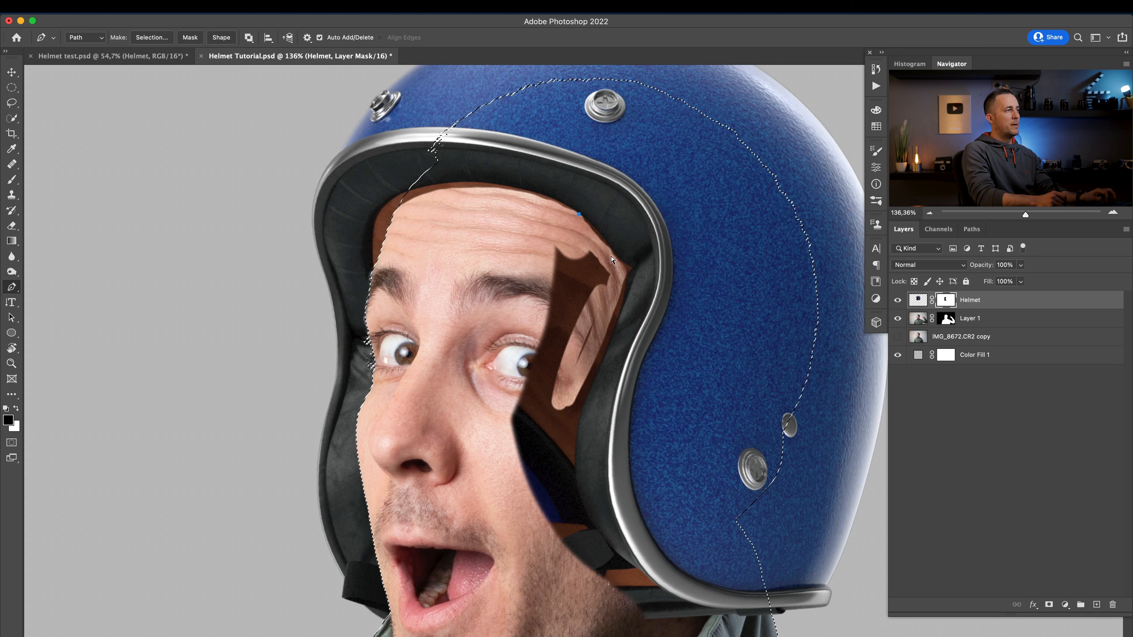
- Deselect and paint black with a 70 to 90 px brush on the Helmet mask over the remaining lining from temple to jaw
key(b)
scroll(547, 344, up, 2)
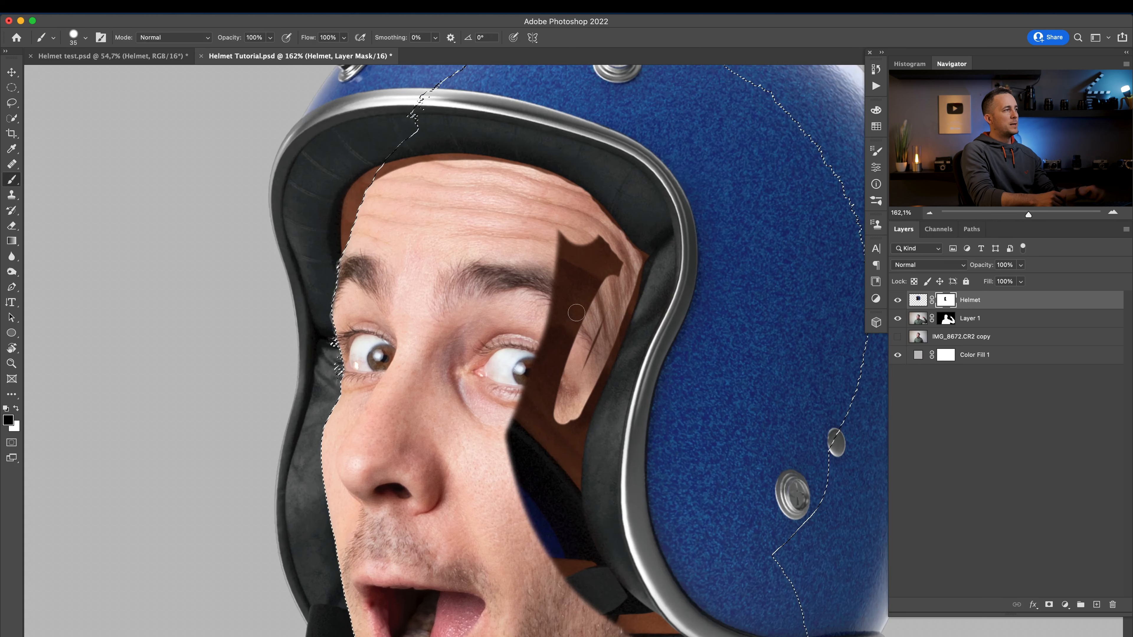
key(bracketright)
scroll(585, 281, down, 3)
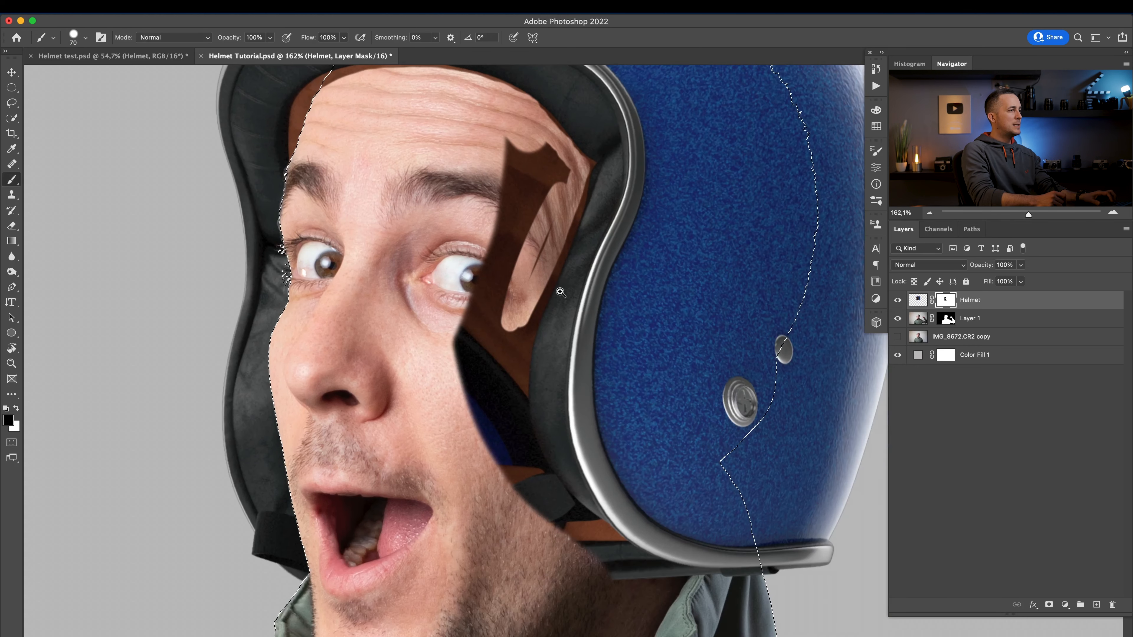
key(super+d)
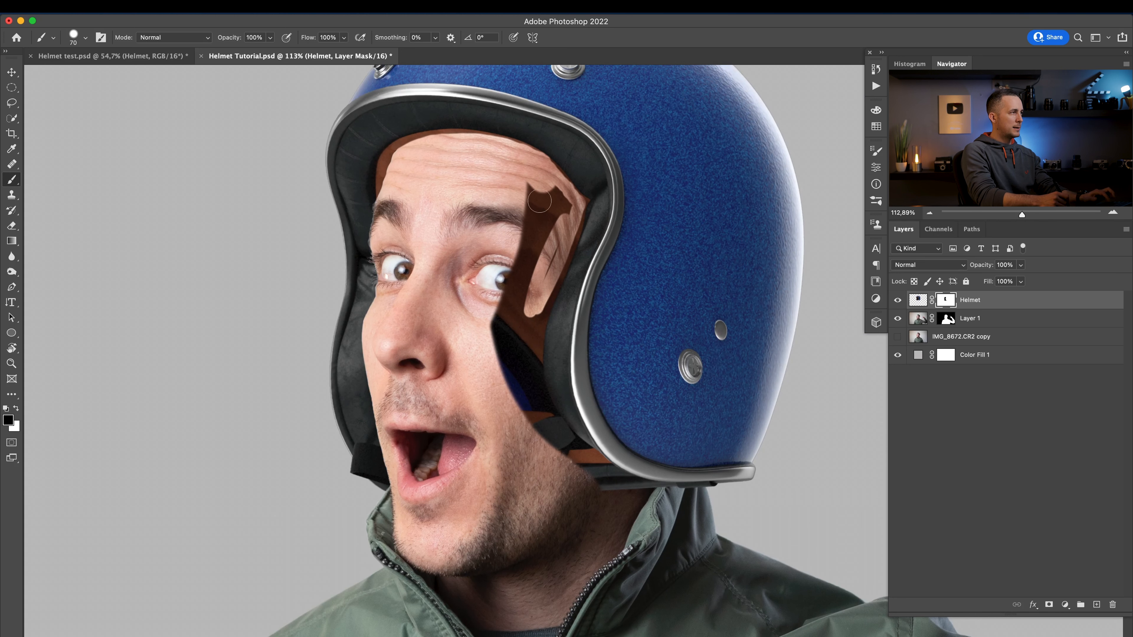
drag(536, 194, 525, 262)
mouse_move(550, 204)
mouse_down()
mouse_move(517, 264)
mouse_move(500, 323)
mouse_move(510, 370)
mouse_up()
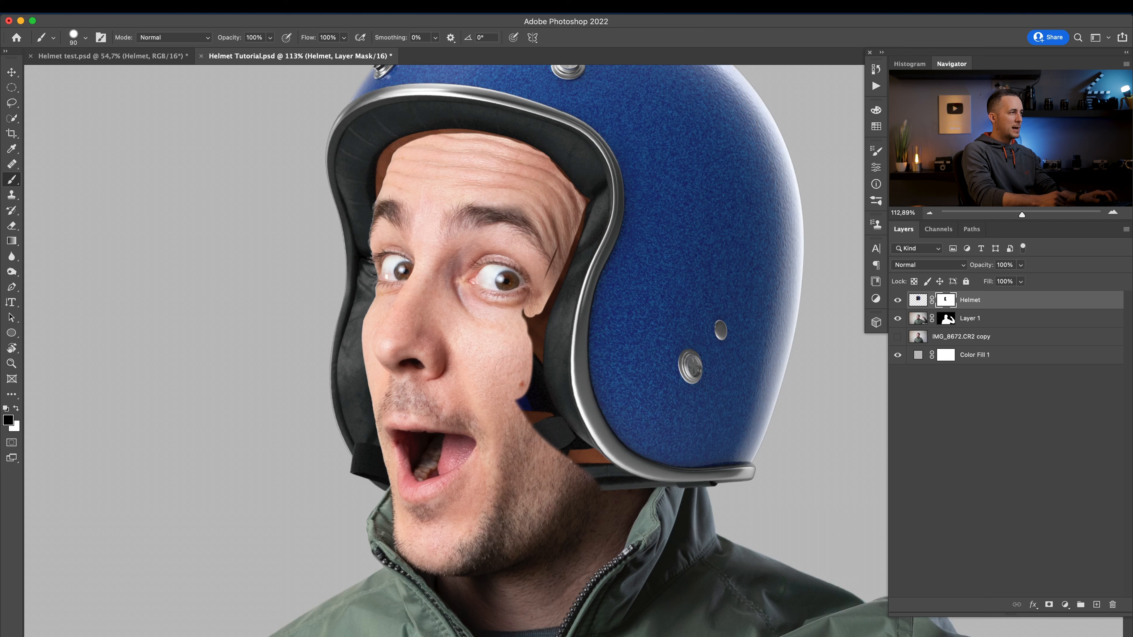
mouse_move(554, 237)
mouse_down()
mouse_move(519, 347)
mouse_move(528, 301)
mouse_move(521, 380)
mouse_move(522, 365)
mouse_move(528, 410)
mouse_move(580, 461)
mouse_up()
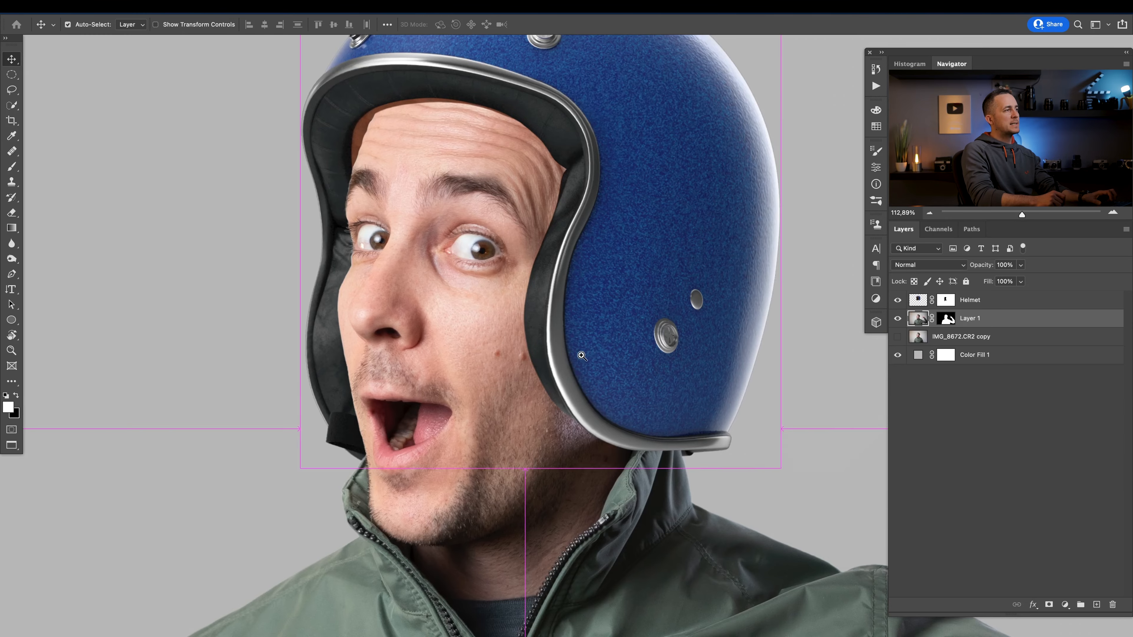
- Try to paint out the small strap end beneath the helmet's rear rim on the Helmet mask with a 45 px brush
drag(582, 356, 563, 337)
click(897, 304)
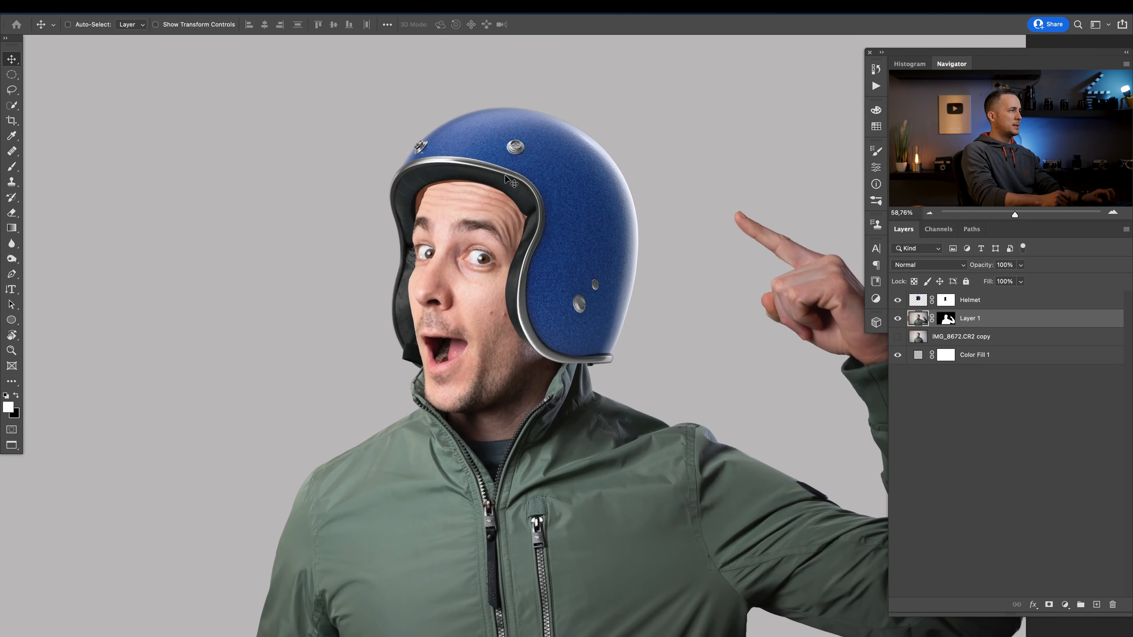
drag(610, 377, 625, 373)
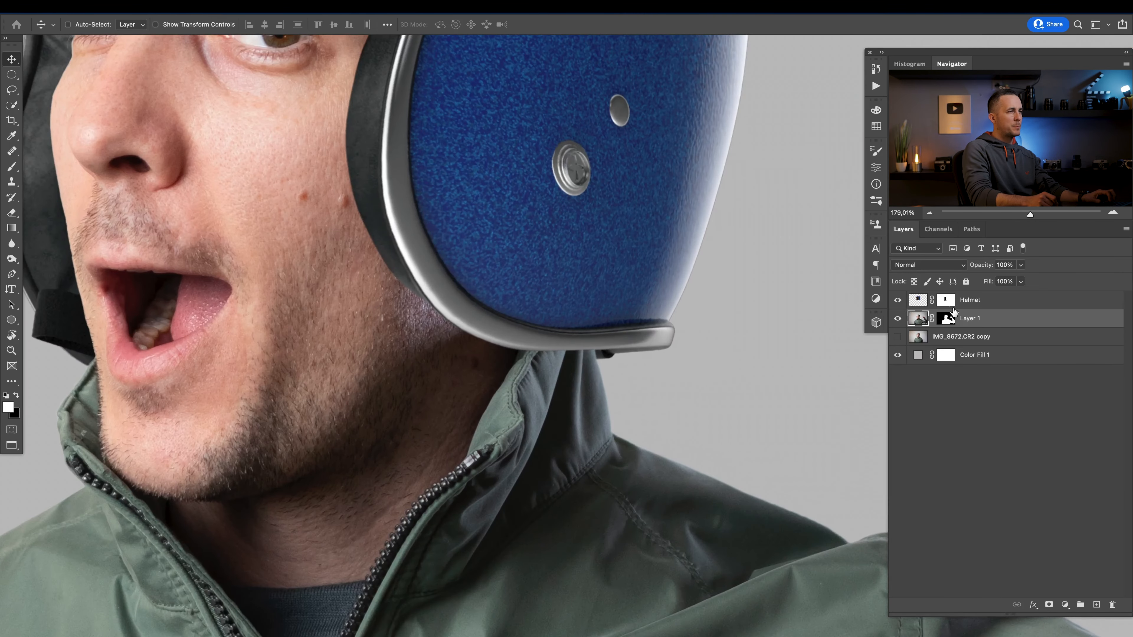
click(946, 303)
key(x)
key(b)
key(bracketleft)
key(bracketleft)
key(bracketleft)
key(bracketleft)
mouse_move(603, 351)
mouse_down()
mouse_move(540, 389)
mouse_move(522, 428)
mouse_move(613, 362)
mouse_move(581, 357)
mouse_move(615, 365)
mouse_up()
key(x)
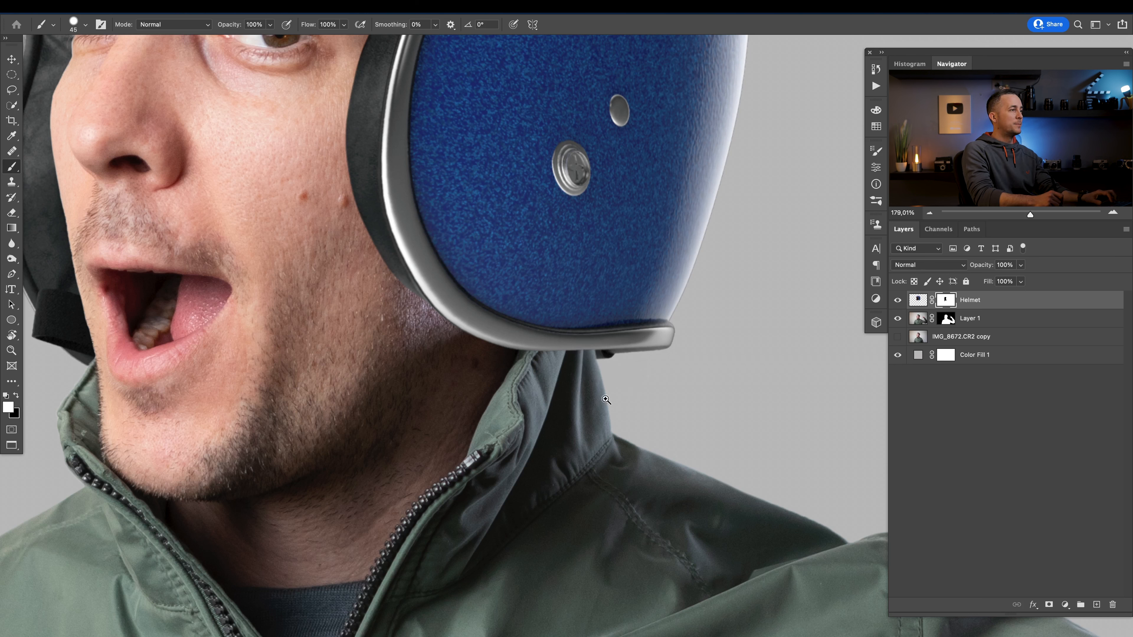
- Show the IMG_8672.CR2 copy layer and move it above the Helmet layer to the top of the stack
scroll(606, 400, down, 3)
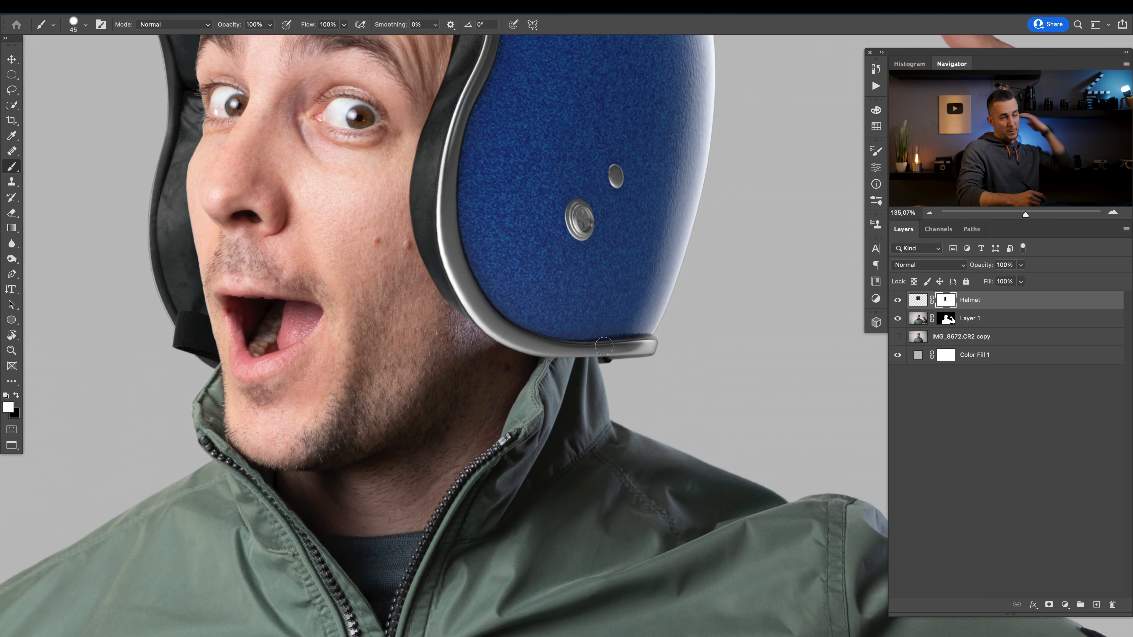
scroll(512, 358, down, 5)
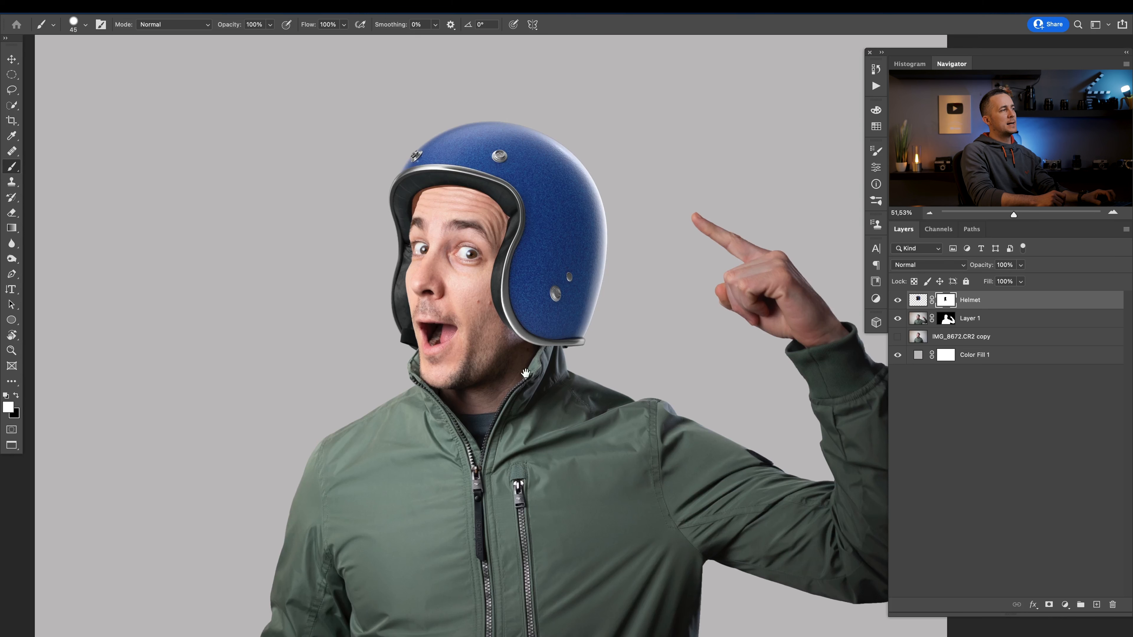
drag(525, 373, 515, 366)
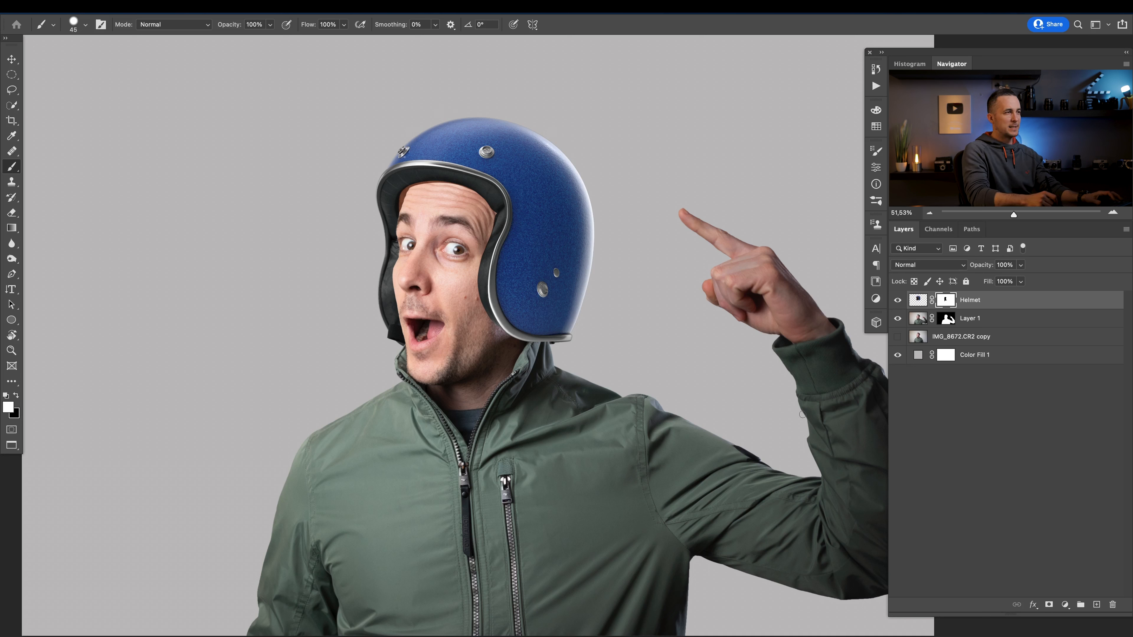
click(913, 342)
click(898, 337)
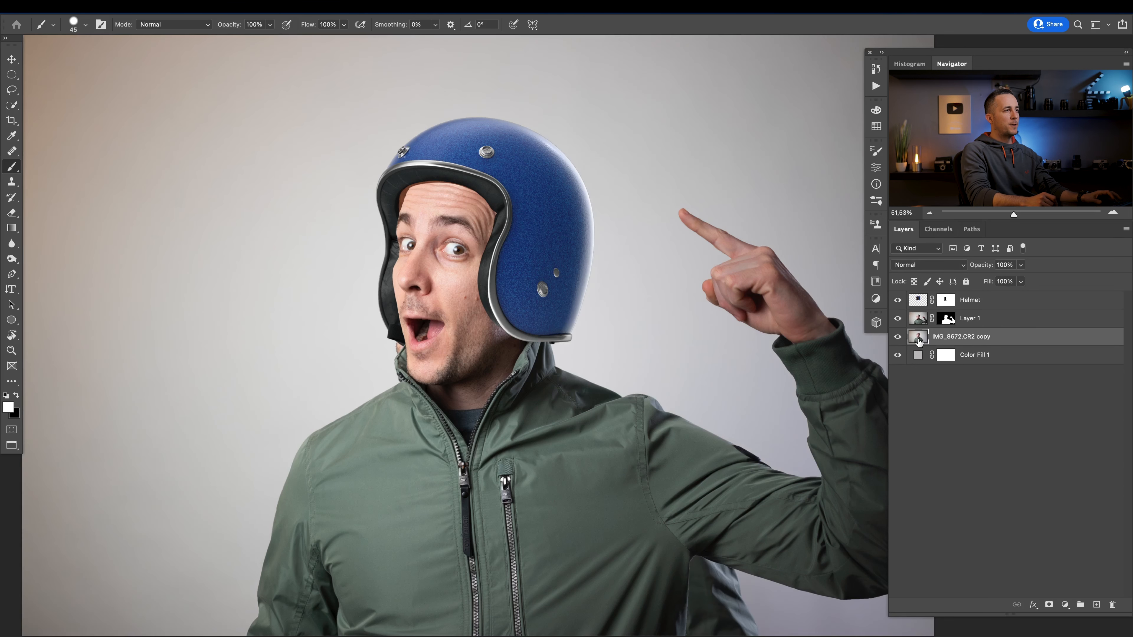
drag(914, 337, 912, 303)
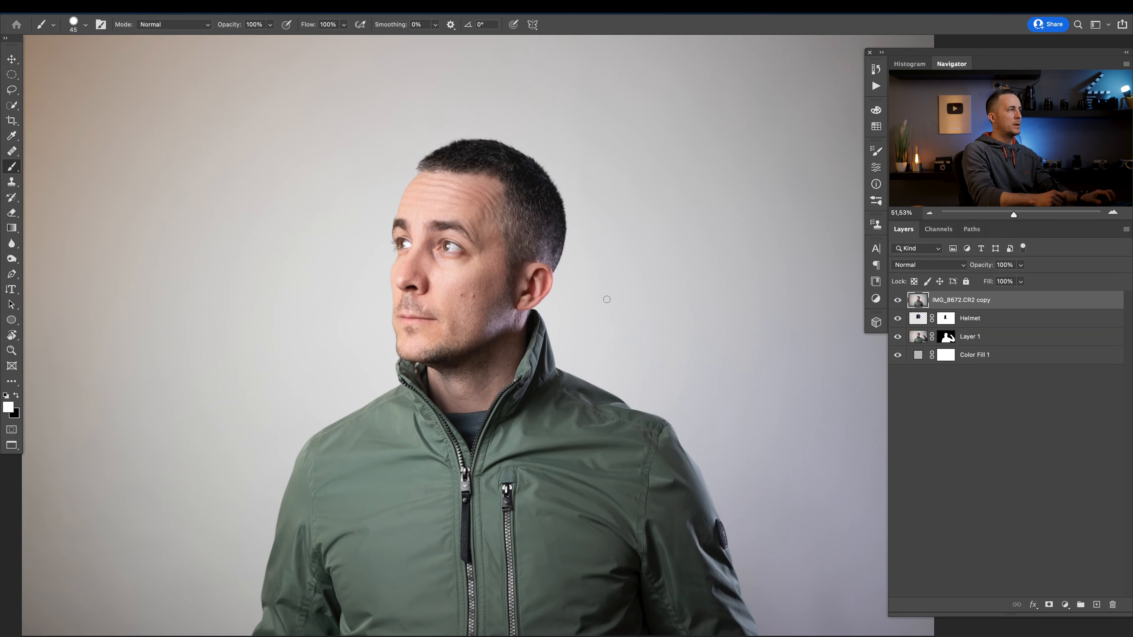
- Select the man's head on the IMG_8672.CR2 copy layer with Quick Selection and copy it to a new layer
key(w)
mouse_move(463, 161)
mouse_down()
mouse_move(518, 201)
mouse_move(529, 257)
mouse_move(422, 235)
mouse_move(466, 236)
mouse_move(516, 295)
mouse_move(419, 330)
mouse_move(486, 319)
mouse_up()
key(ctrl+j)
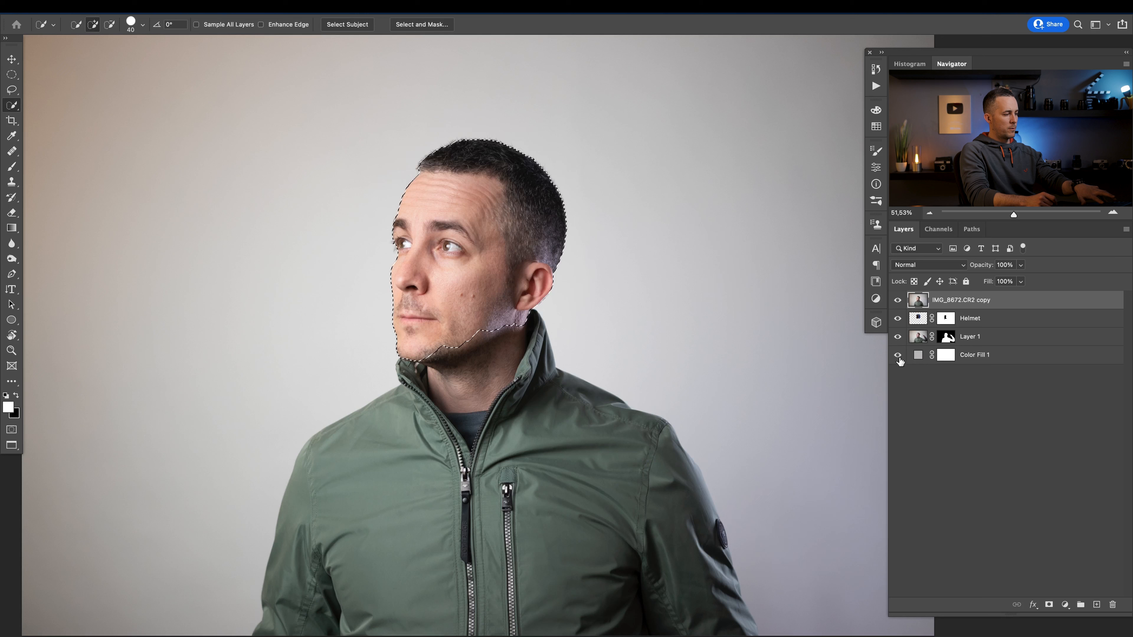
- Delete the IMG_8672.CR2 copy layer and make Layer 2 with the cut-out head active
click(953, 324)
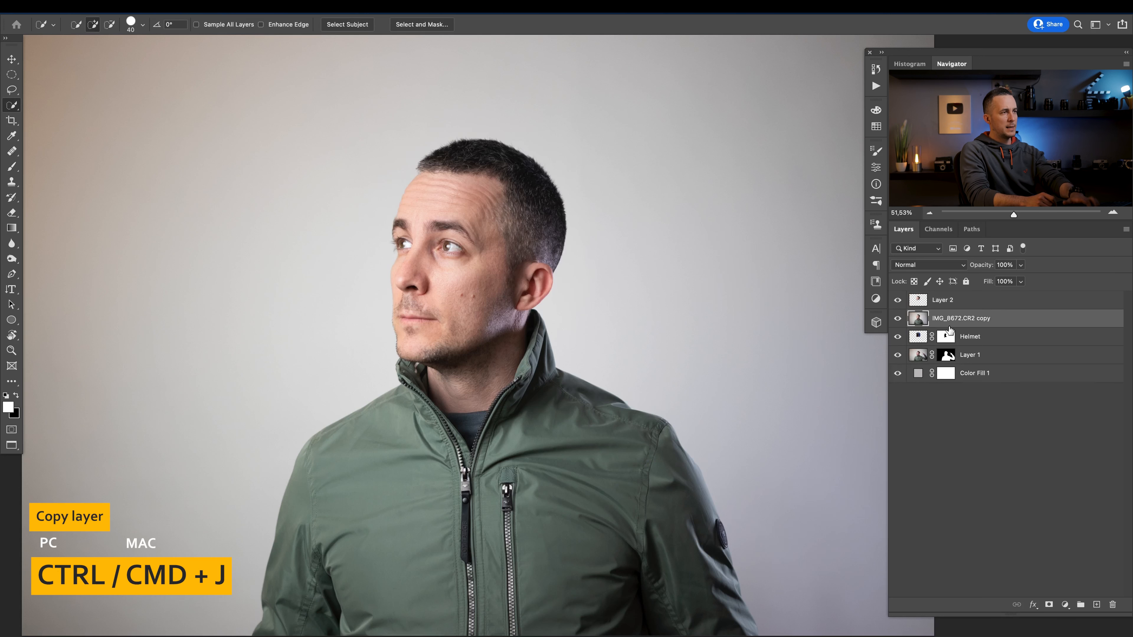
key(Delete)
click(918, 302)
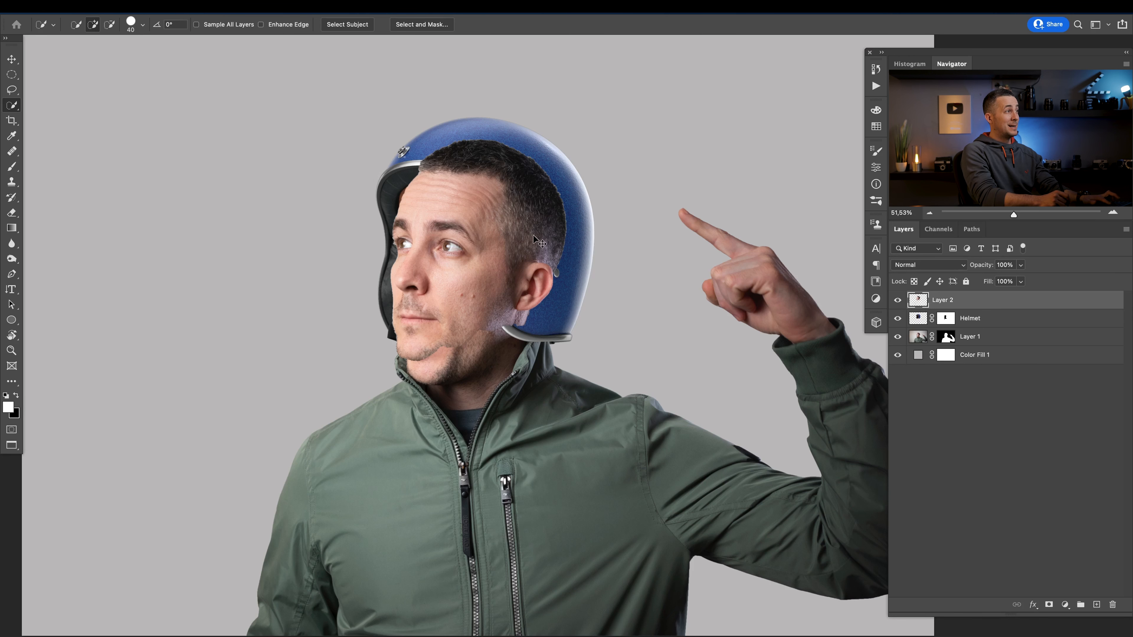
- Scale the Layer 2 head up to 98.96% with Free Transform so it covers the helmet
drag(542, 243, 553, 252)
drag(535, 175, 561, 226)
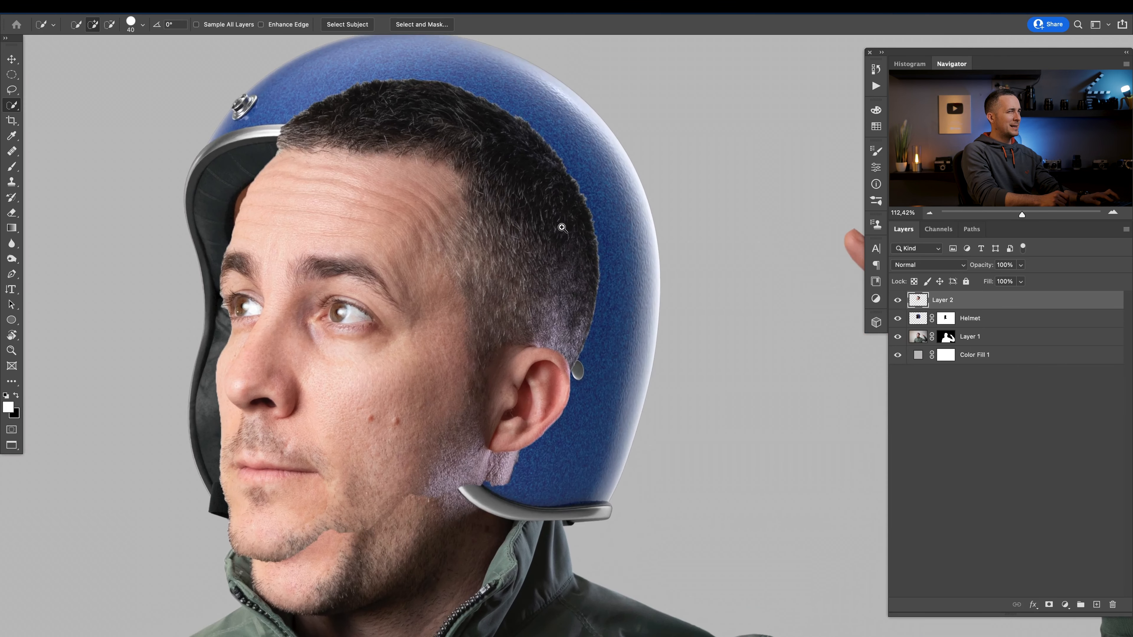
drag(549, 279, 564, 289)
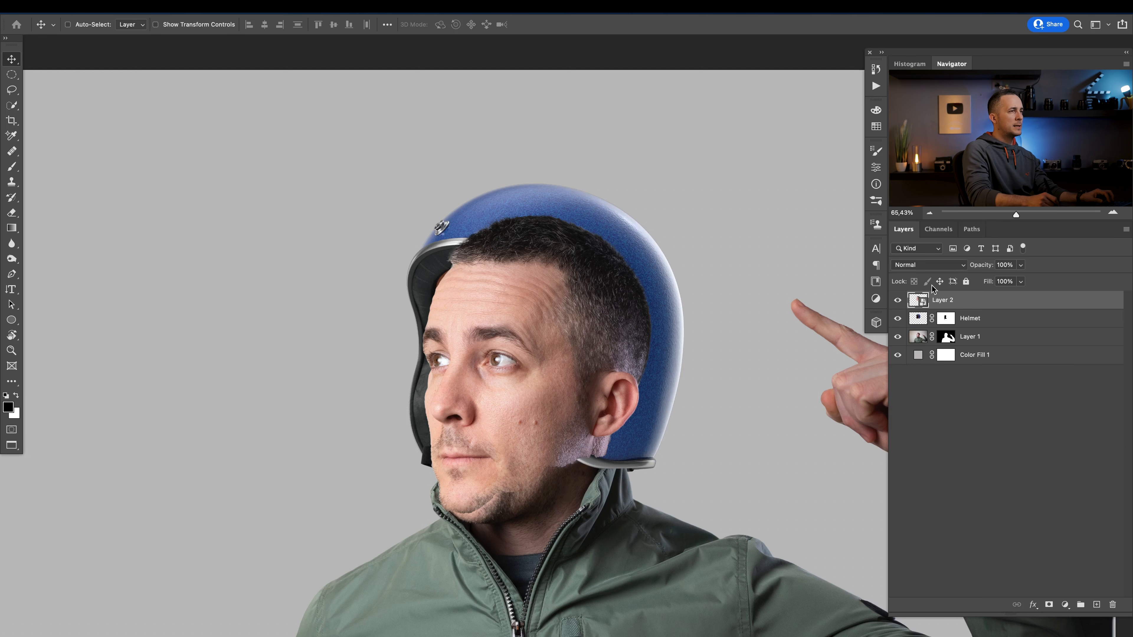
key(super)
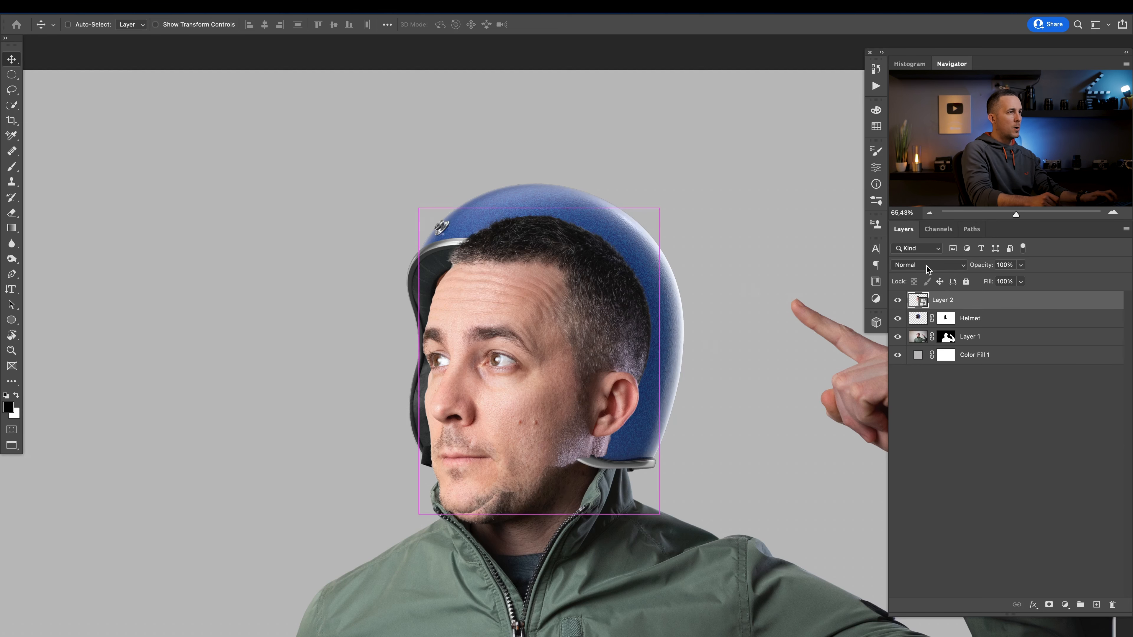
key(super)
key(super+t)
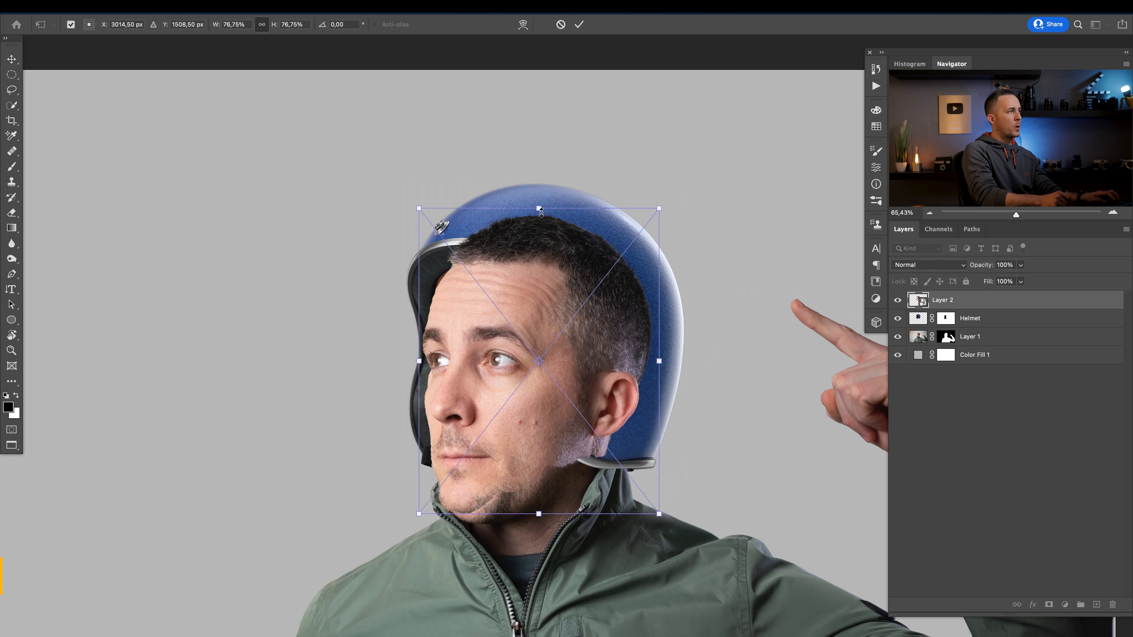
drag(541, 191, 554, 163)
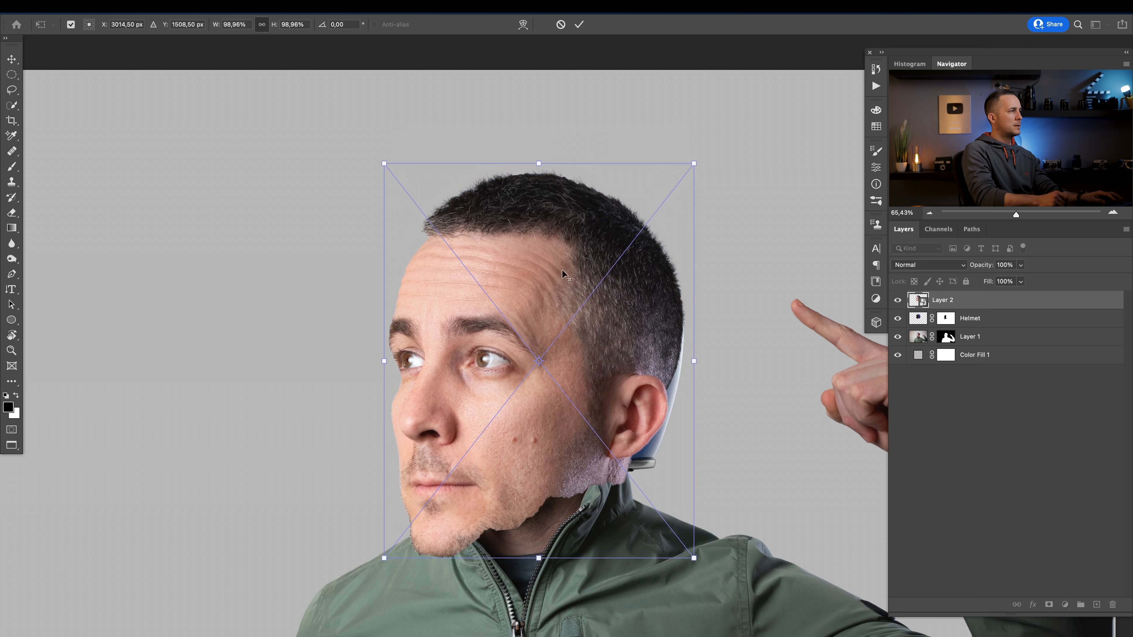
drag(981, 264, 1033, 255)
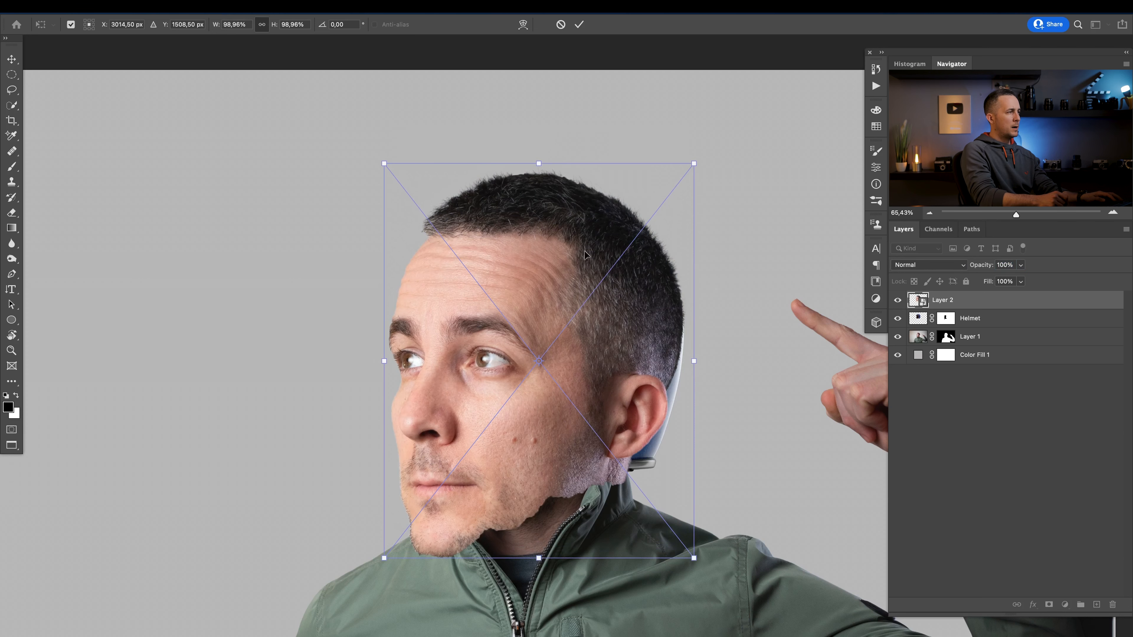
key(Return)
drag(555, 313, 557, 317)
mouse_move(518, 330)
mouse_down()
mouse_move(545, 352)
mouse_move(600, 312)
mouse_move(515, 314)
mouse_up()
key(super+z)
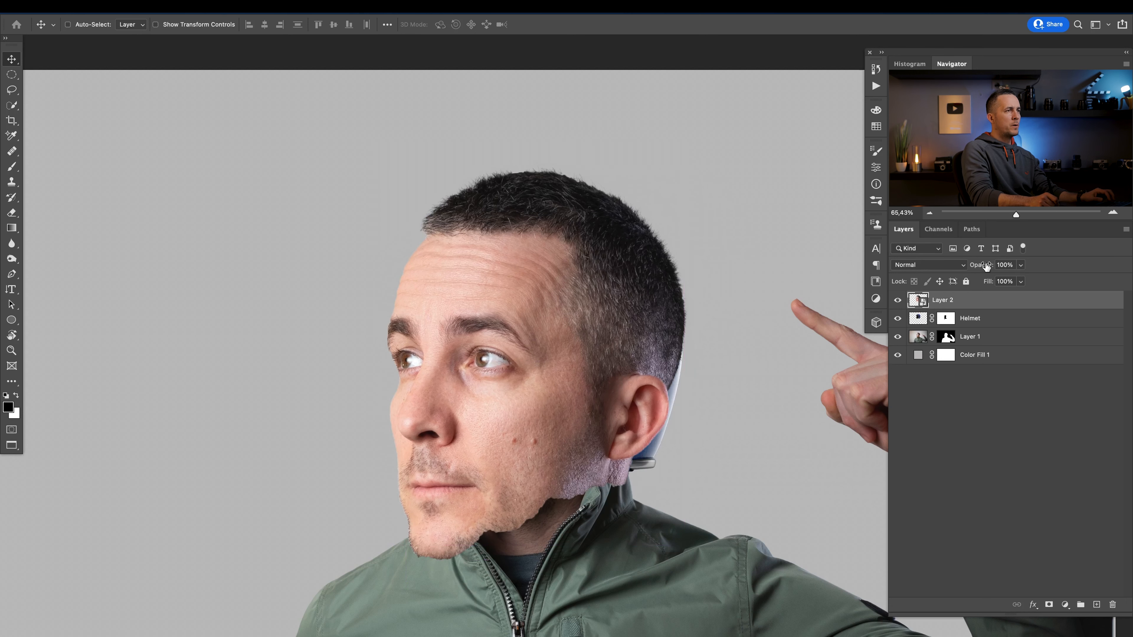
drag(970, 266, 984, 267)
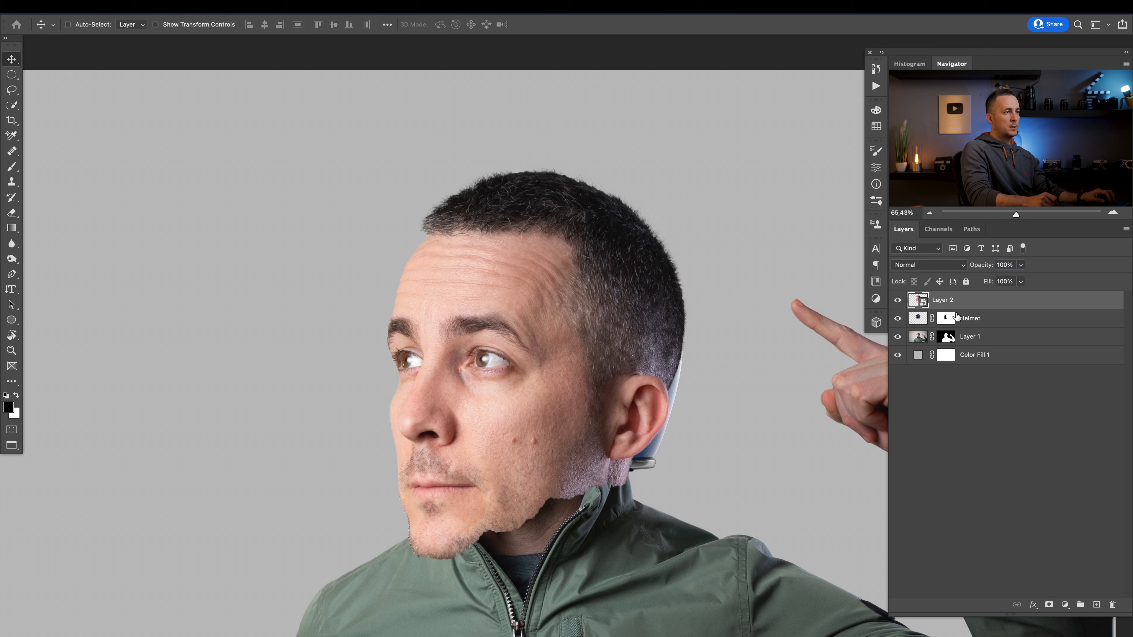
- Clip Layer 2 to the Helmet layer and place an unclipped duplicate of it beneath Color Fill 1
alt+click(926, 308)
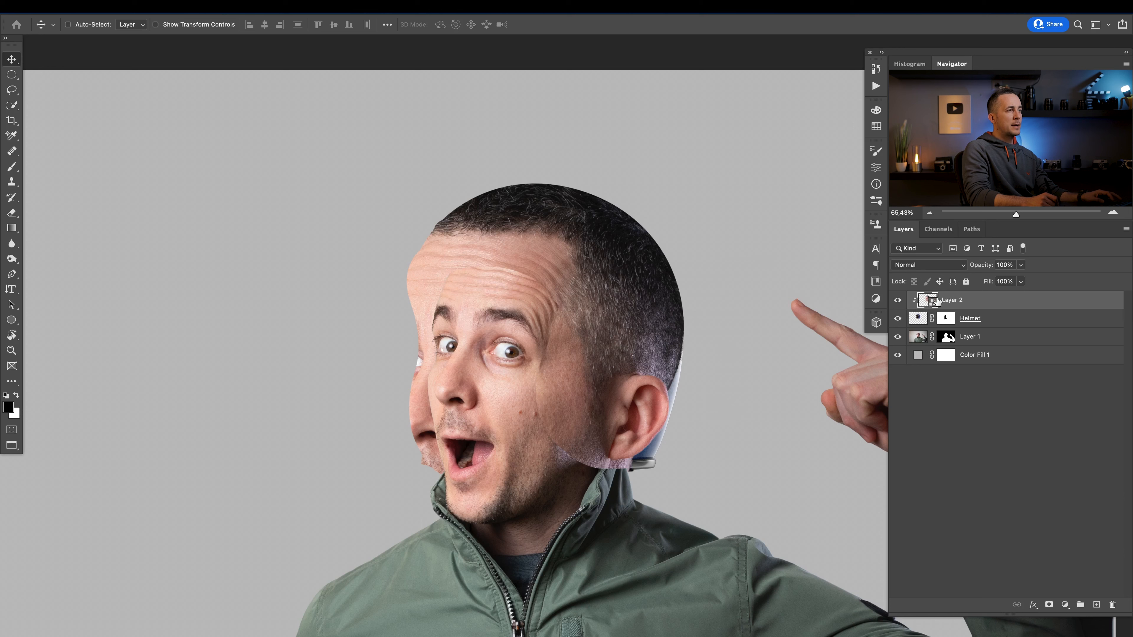
key(ctrl+j)
drag(923, 303, 924, 405)
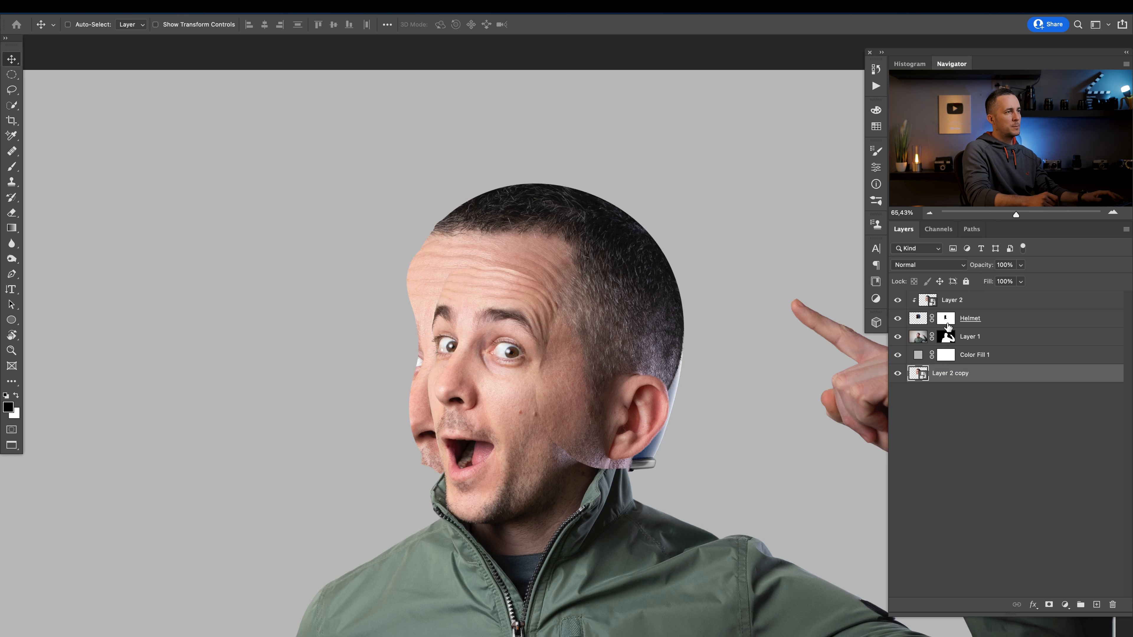
- Add a white layer mask to the clipped Layer 2 and switch to the Brush tool
click(929, 302)
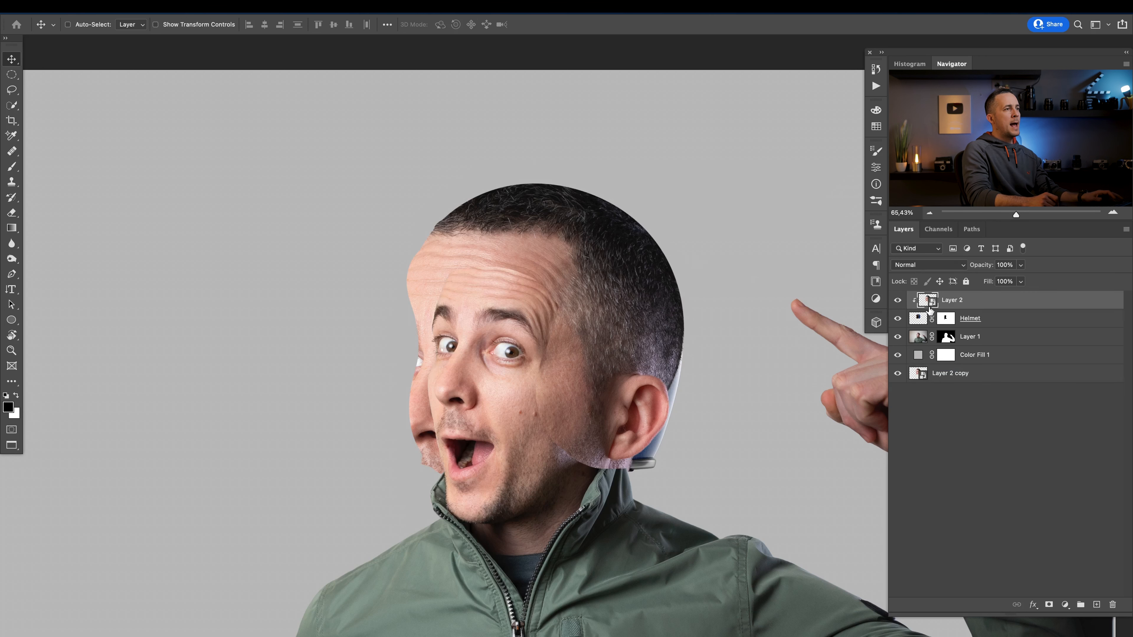
click(1050, 607)
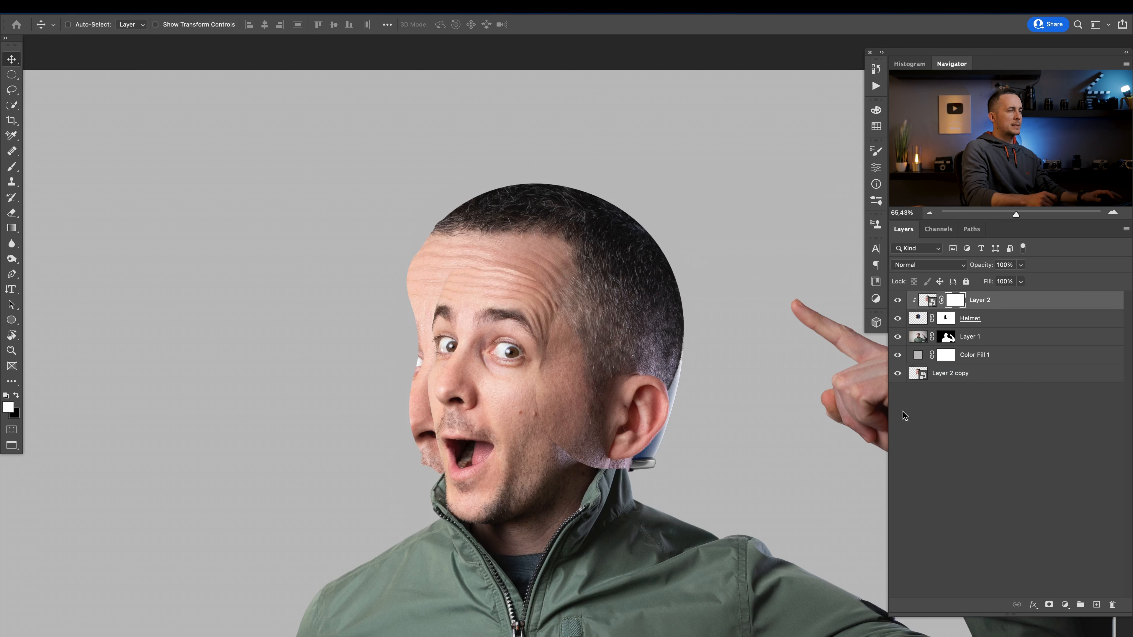
key(b)
scroll(452, 296, up, 2)
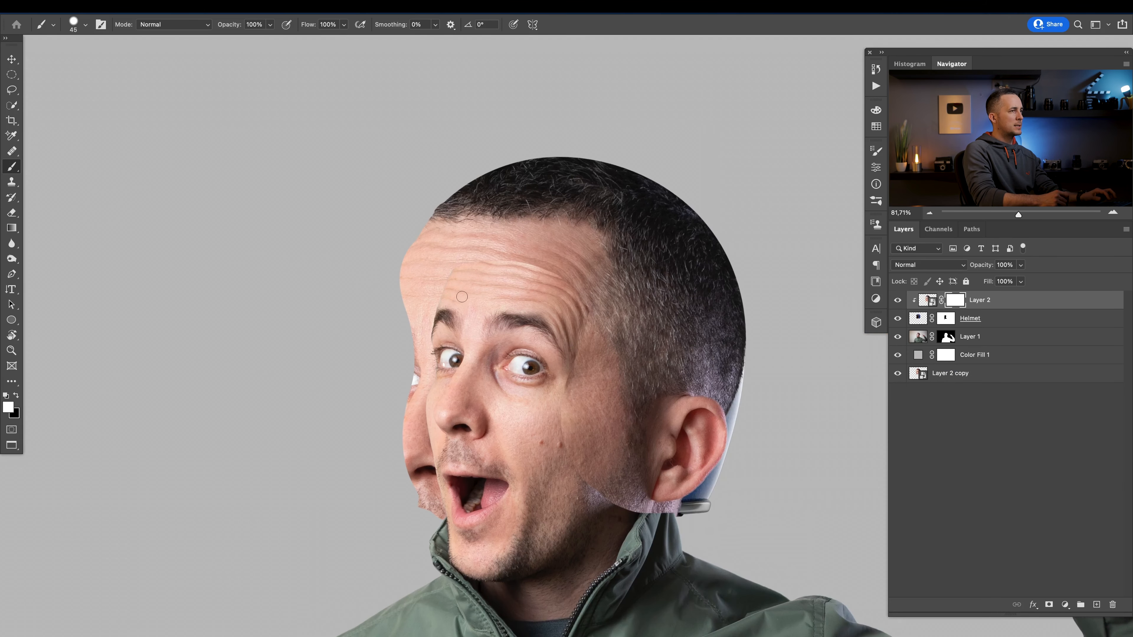
- Lower Layer 2's opacity to 67% so the helmet shows through, and target its layer mask
click(926, 303)
drag(967, 267, 964, 270)
key(v)
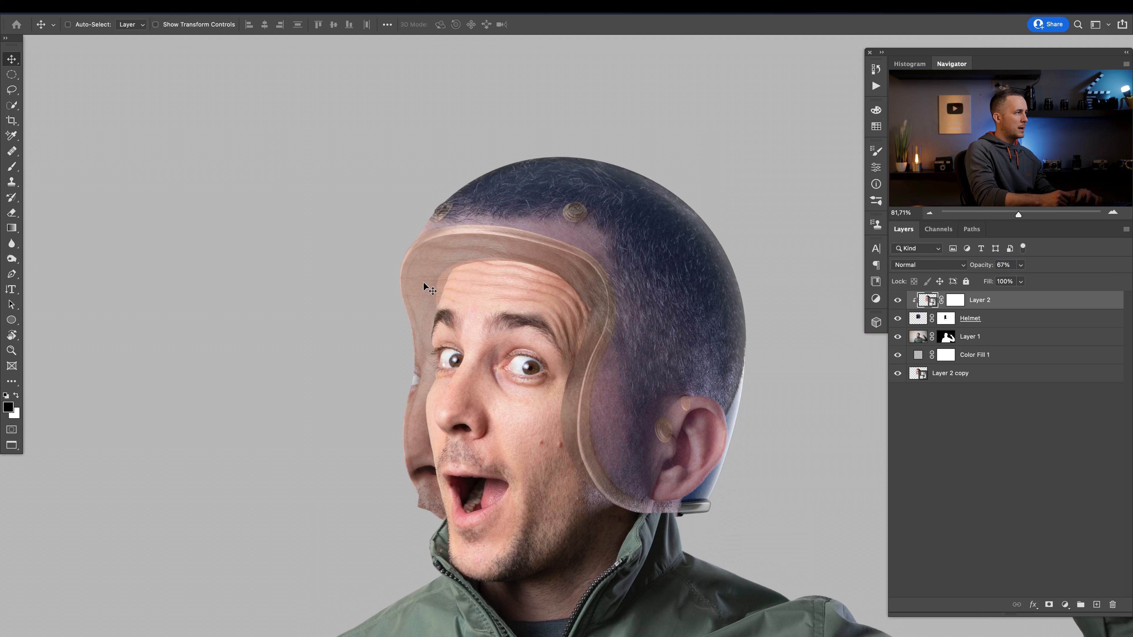
click(954, 302)
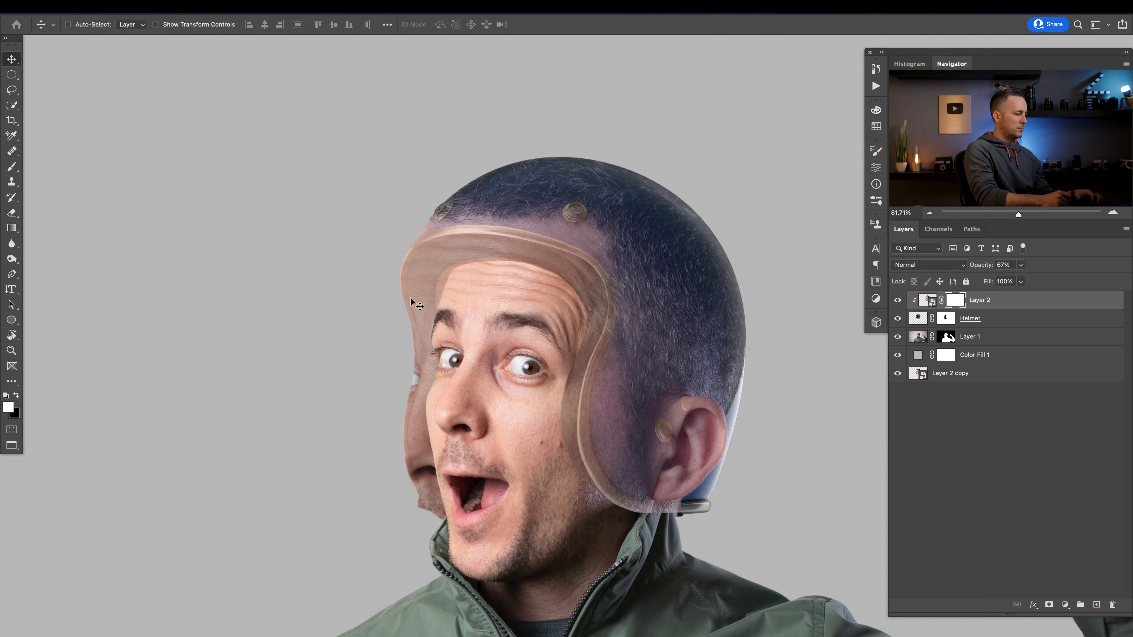
- Paint black on Layer 2's mask over the helmet's dark padding beside the cheek on the far side of the face
key(b)
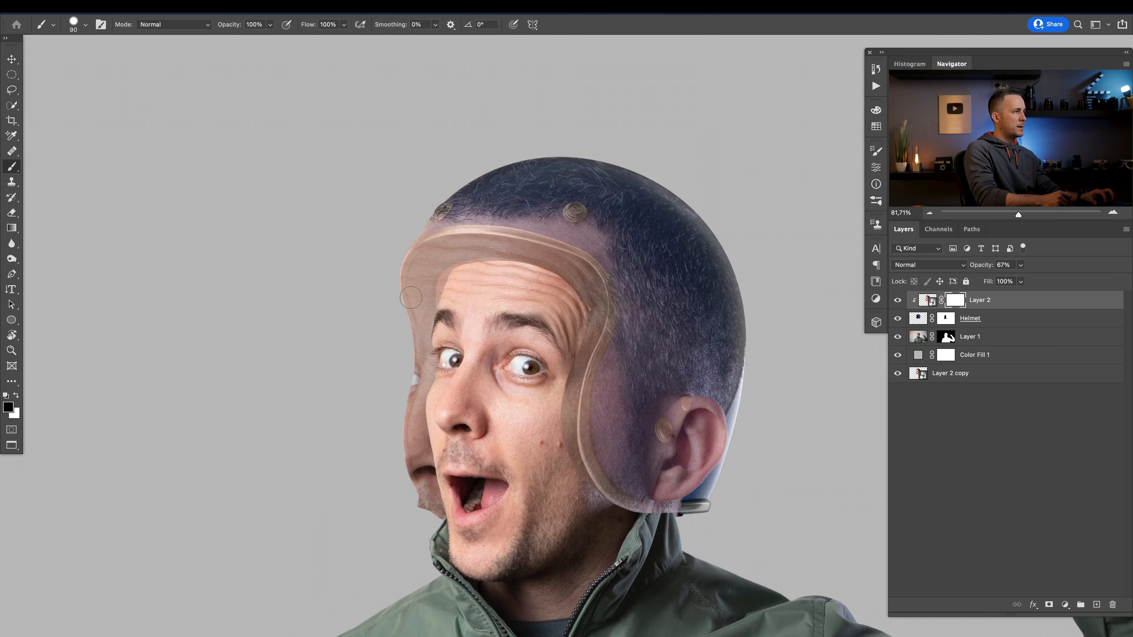
drag(411, 293, 410, 333)
mouse_move(410, 287)
mouse_down()
mouse_move(419, 258)
mouse_move(451, 246)
mouse_move(417, 318)
mouse_move(437, 297)
mouse_up()
drag(418, 385, 431, 504)
- Mask Layer 2 off the remaining inner padding and metal rim around the face with a 250 px black brush
key(bracketright)
key(bracketright)
key(bracketright)
key(bracketright)
key(bracketright)
key(bracketright)
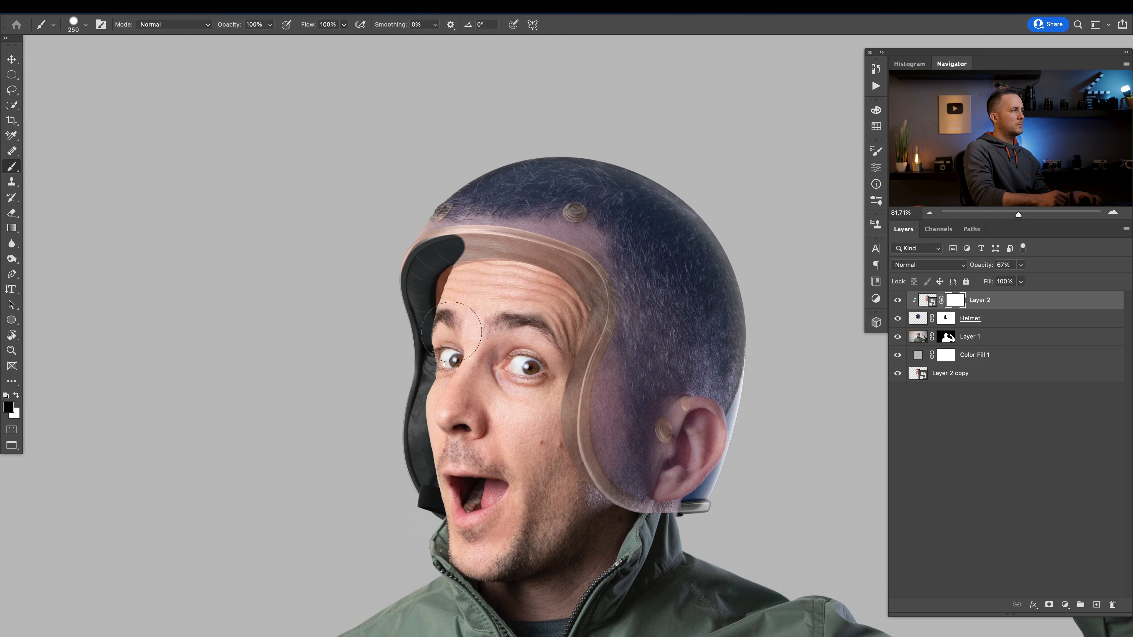
mouse_move(468, 281)
mouse_down()
mouse_move(479, 259)
mouse_move(446, 266)
mouse_move(412, 321)
mouse_move(579, 308)
mouse_move(559, 380)
mouse_move(580, 459)
mouse_move(616, 513)
mouse_move(696, 509)
mouse_up()
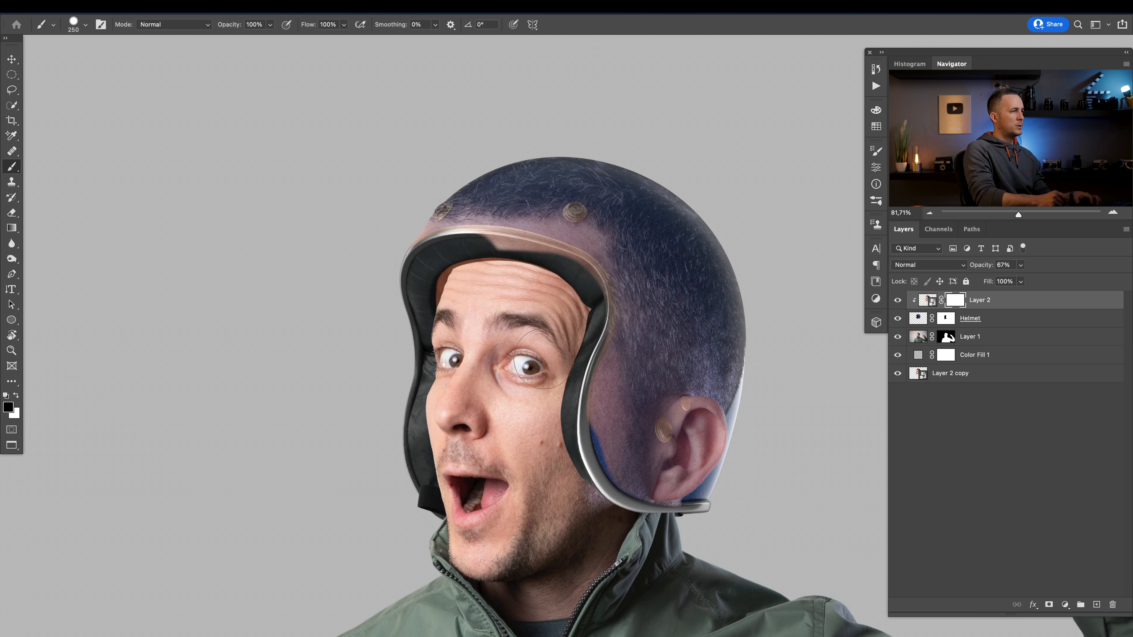
mouse_move(561, 413)
mouse_down()
mouse_move(585, 358)
mouse_move(589, 304)
mouse_move(576, 268)
mouse_move(474, 250)
mouse_move(436, 263)
mouse_move(438, 309)
mouse_up()
- Reveal the helmet's four metal snaps through Layer 2 by painting its mask with a 70 px black brush
key(bracketleft)
key(bracketleft)
key(bracketleft)
key(bracketleft)
key(bracketleft)
key(bracketleft)
key(bracketleft)
key(bracketleft)
key(bracketleft)
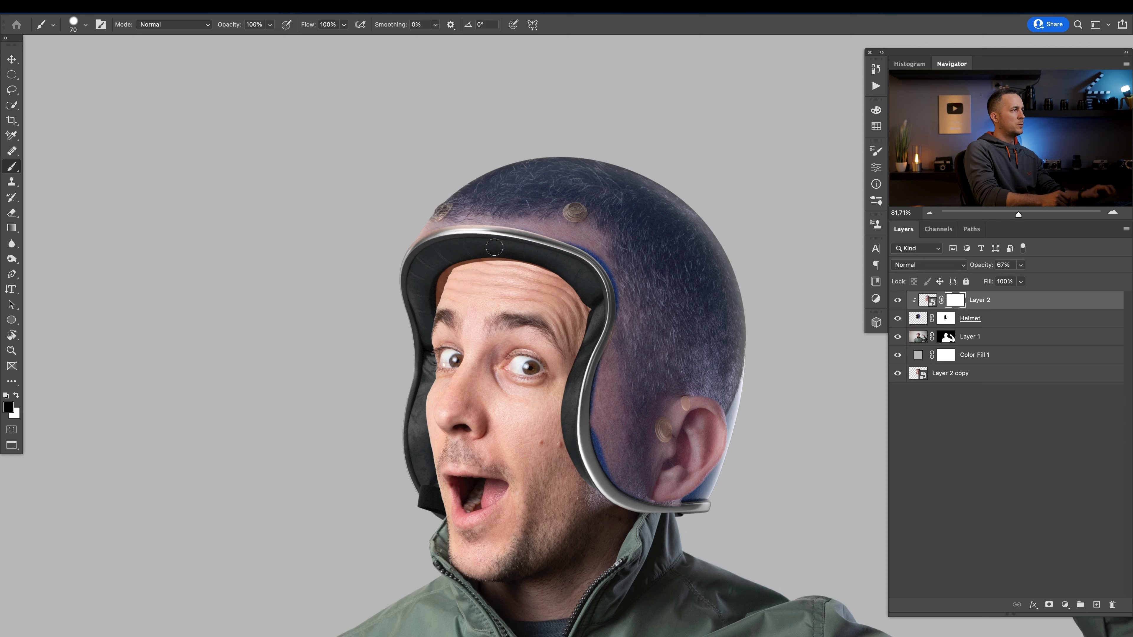
click(441, 209)
click(574, 211)
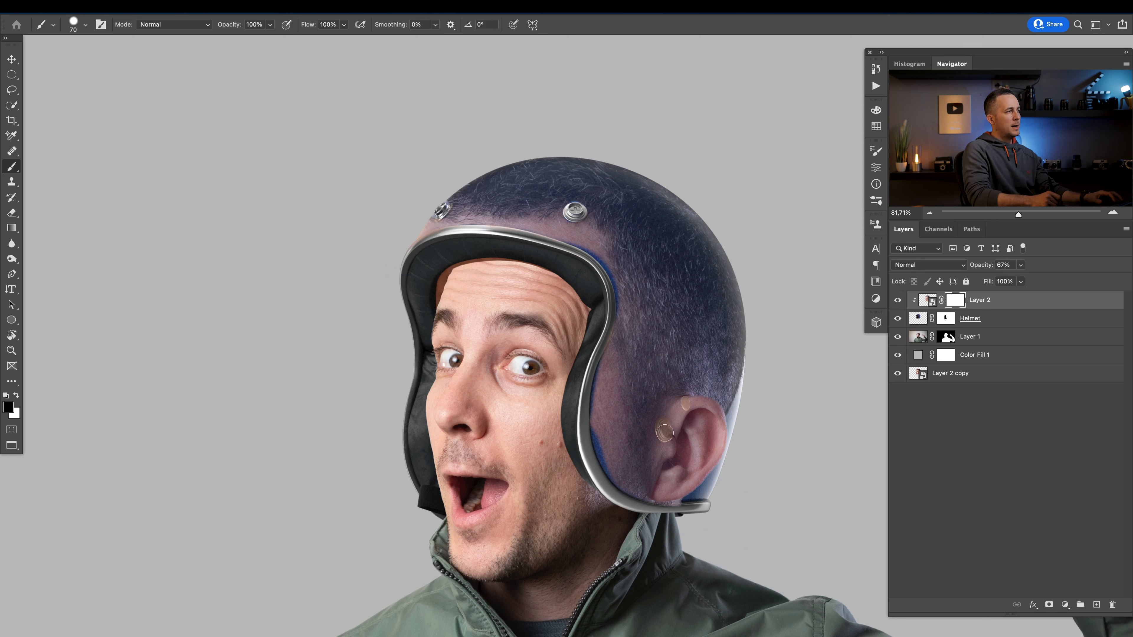
click(686, 403)
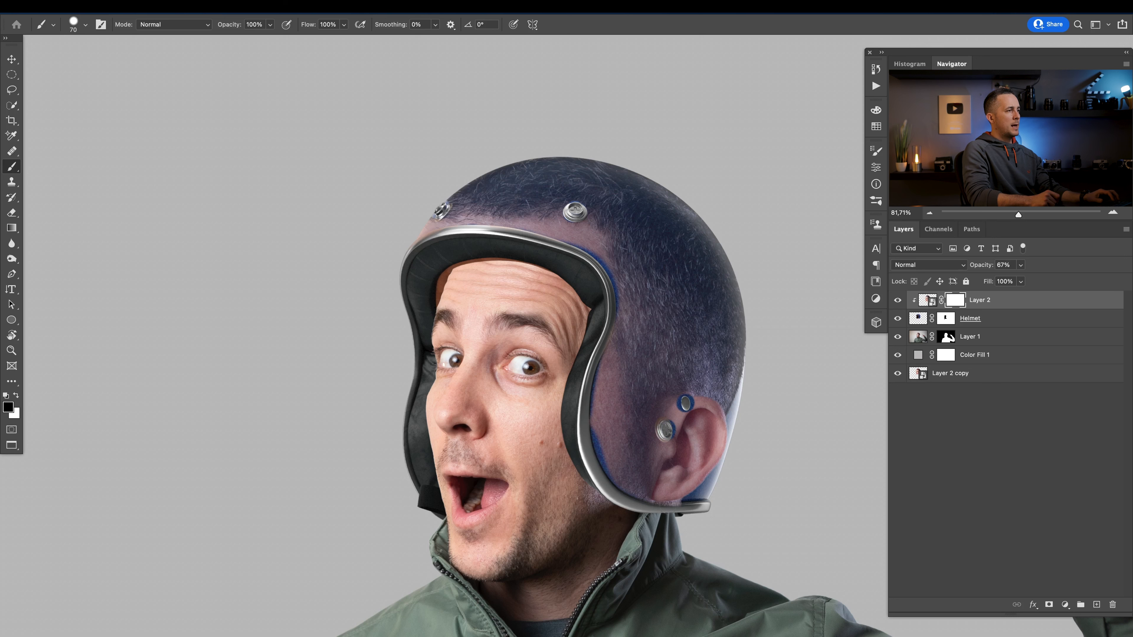
- Paint white on the mask to restore the skin beside the rim, and set Layer 2's opacity to 100%
key(x)
drag(602, 430, 611, 478)
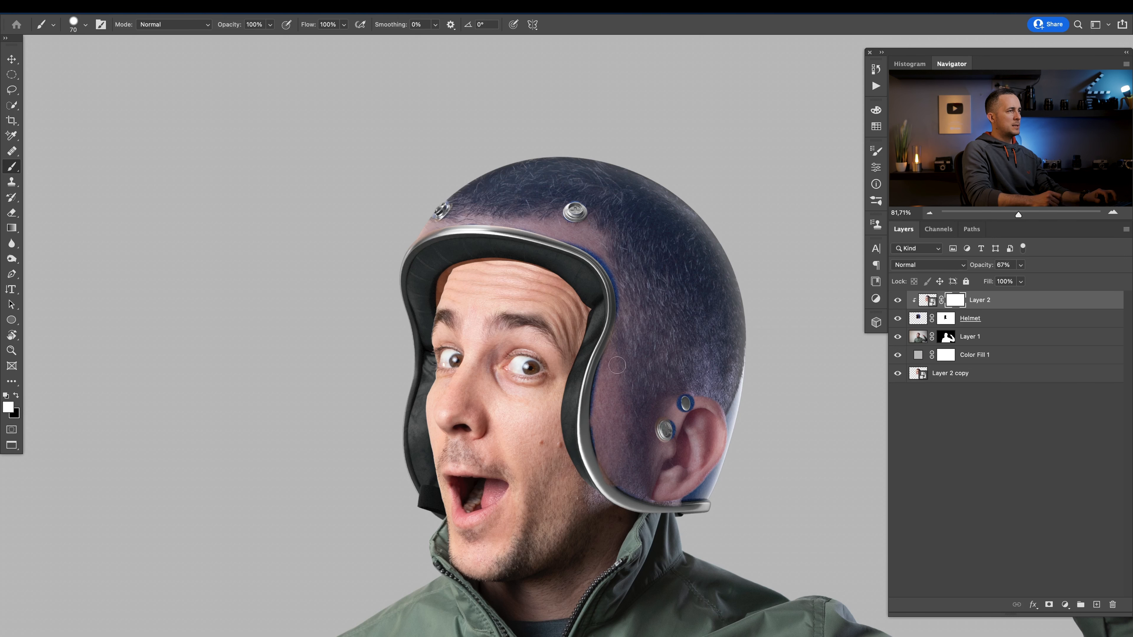
drag(984, 268, 1032, 258)
drag(610, 386, 569, 426)
drag(618, 466, 561, 407)
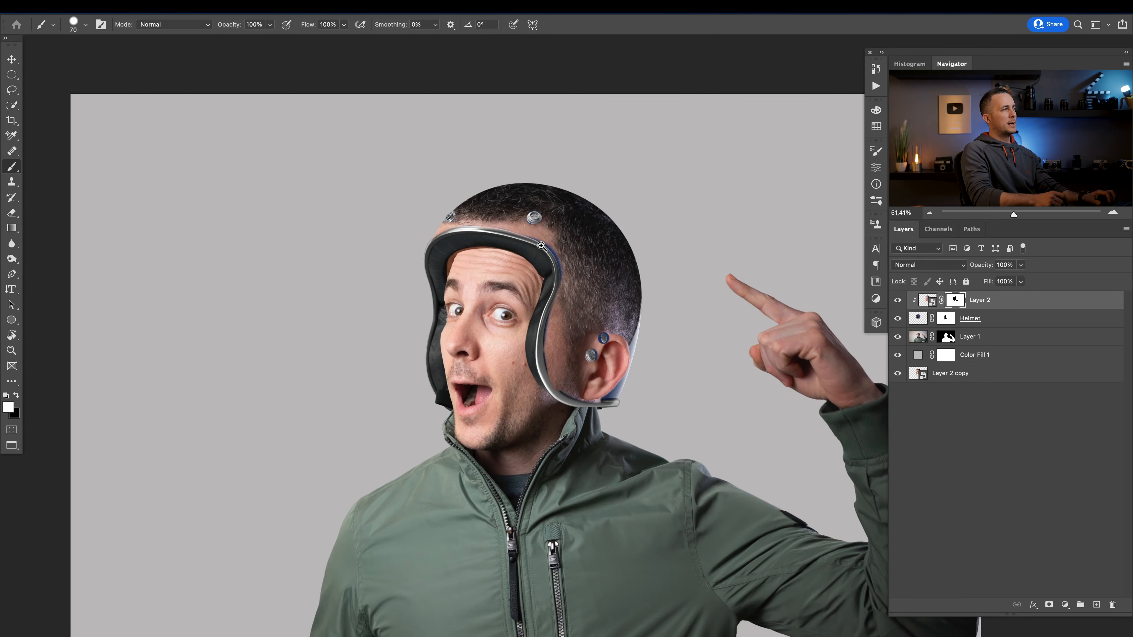
- Refine Layer 2's mask along the metal rim with a 40 px brush and compare the result with the mask off and on
mouse_move(539, 300)
mouse_down()
mouse_move(555, 308)
mouse_move(546, 318)
mouse_up()
drag(543, 276, 560, 320)
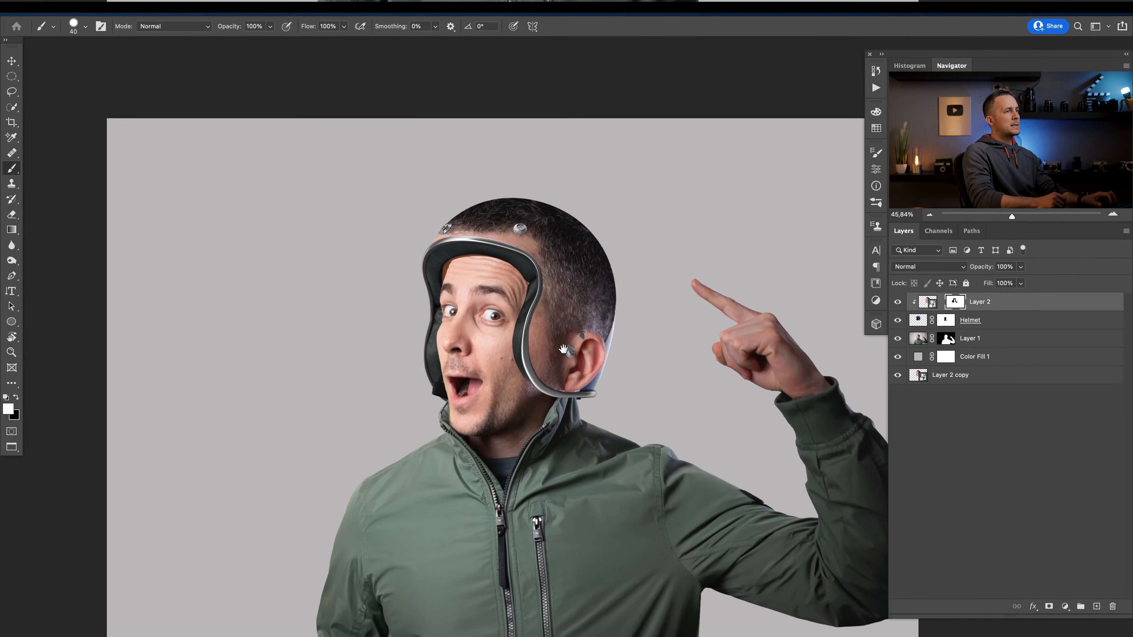
drag(563, 349, 542, 347)
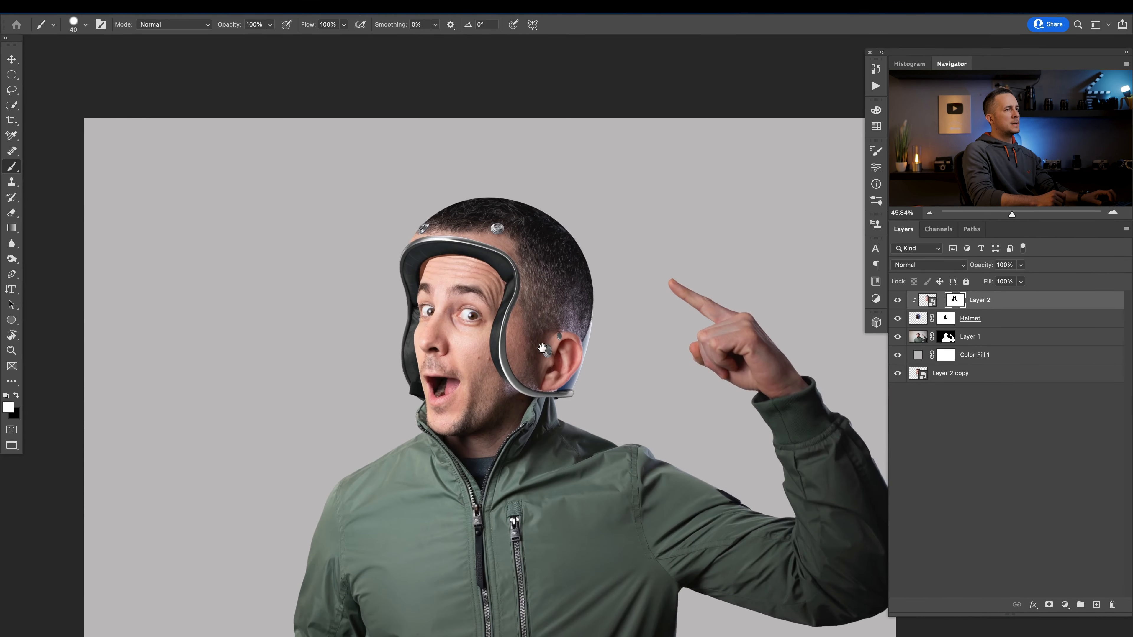
shift+click(955, 302)
shift+click(955, 302)
drag(476, 219, 498, 246)
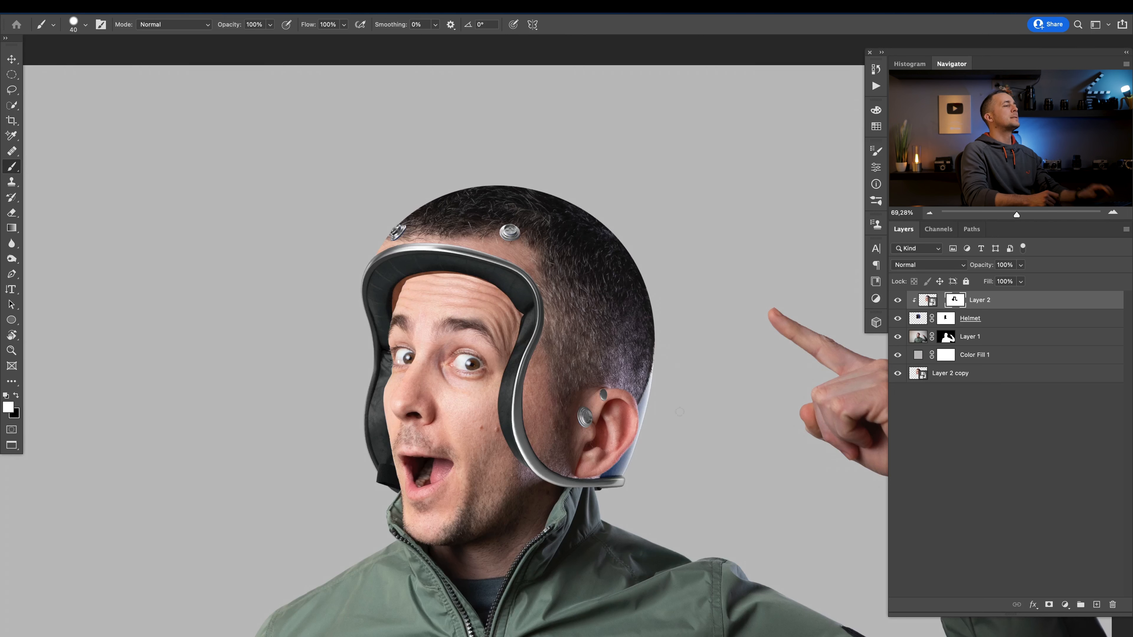
- Create a new layer above Layer 2, clip it to the layers below, and name it Fix
drag(619, 437, 678, 329)
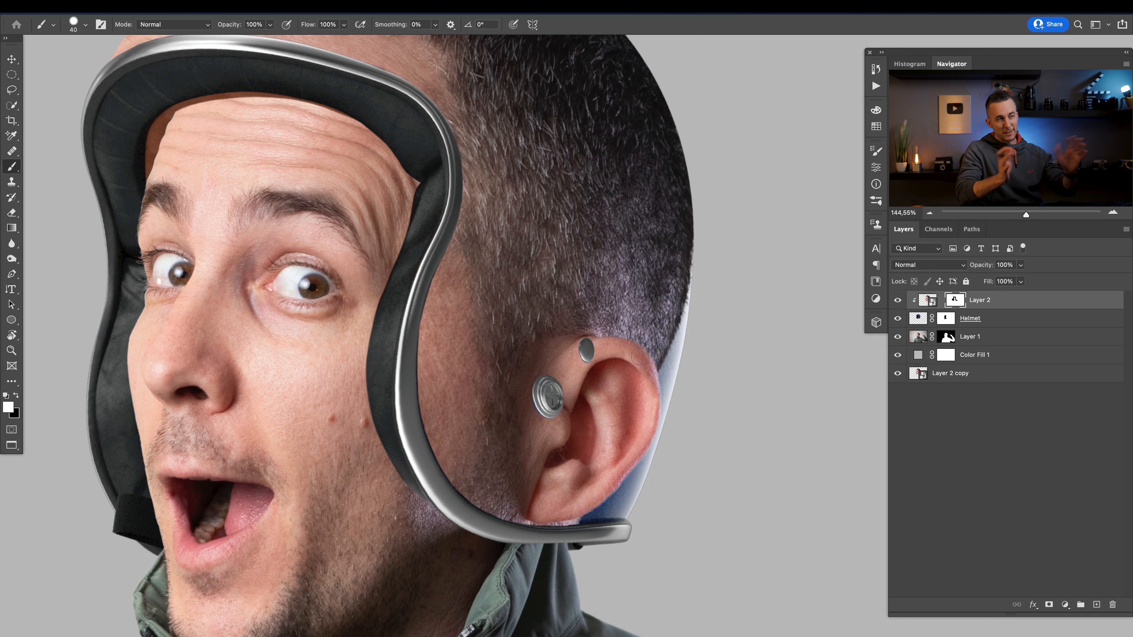
drag(657, 399, 645, 361)
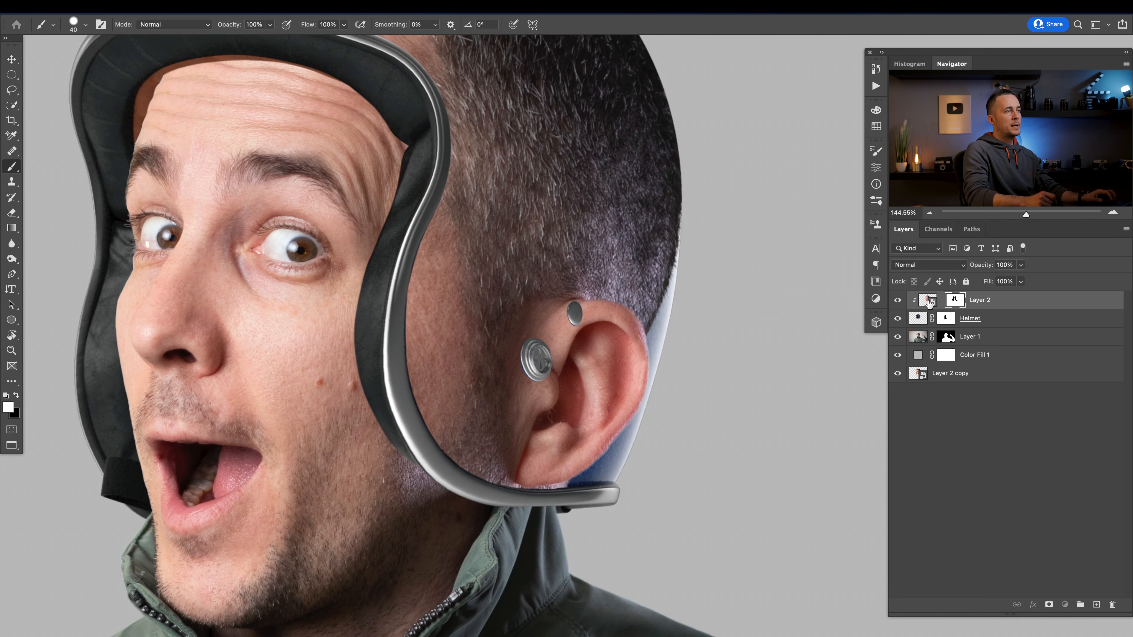
click(928, 301)
click(1097, 605)
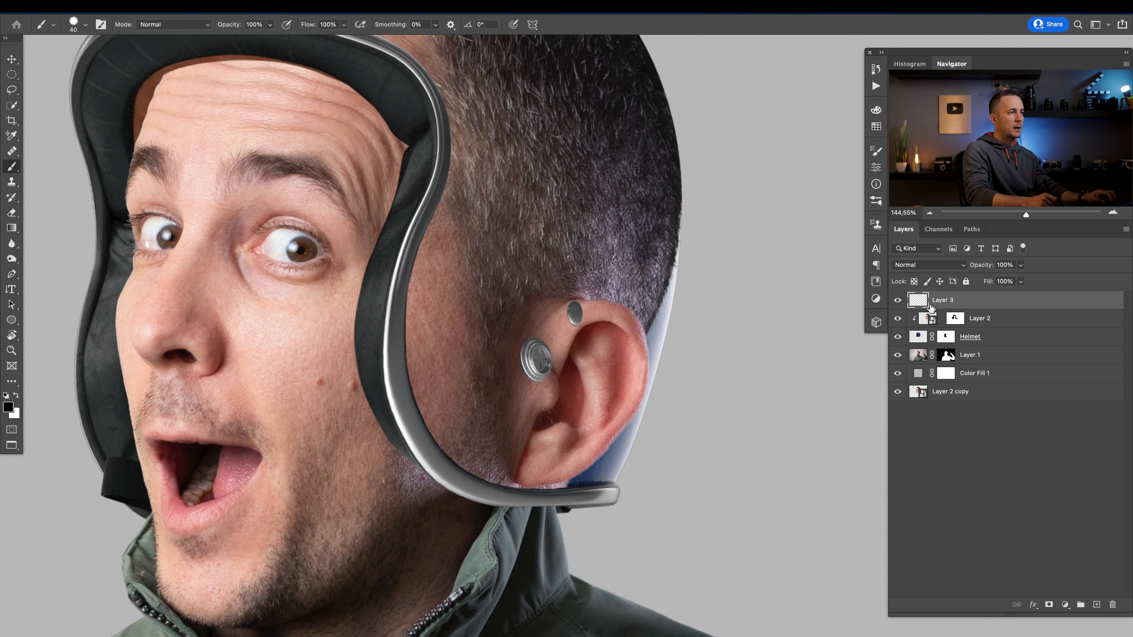
alt+click(925, 307)
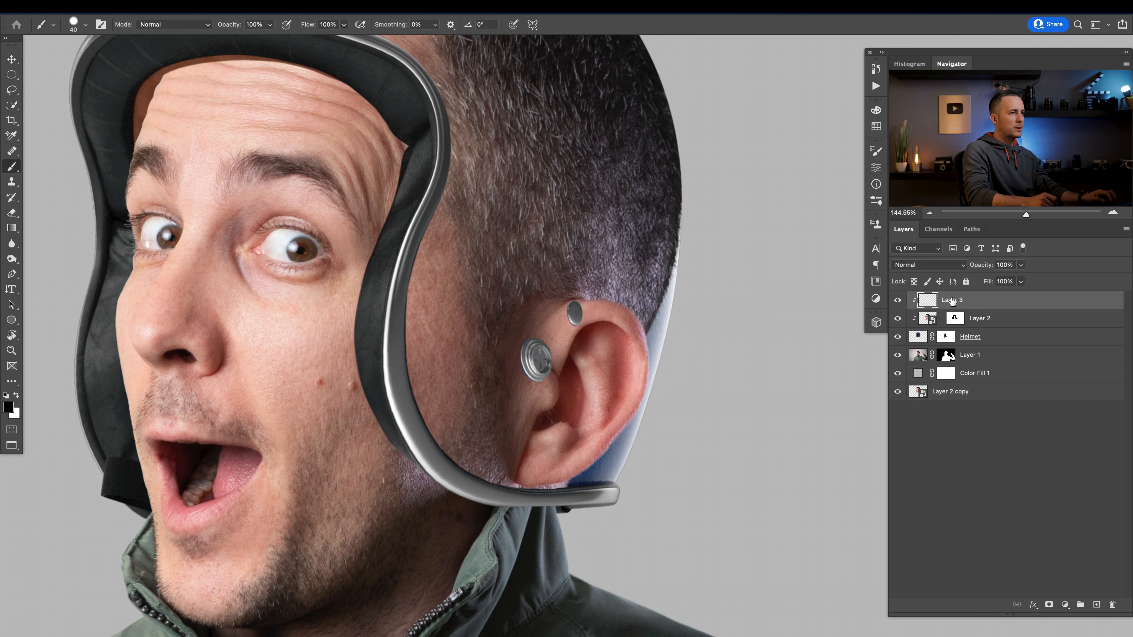
text(Fix)
key(Return)
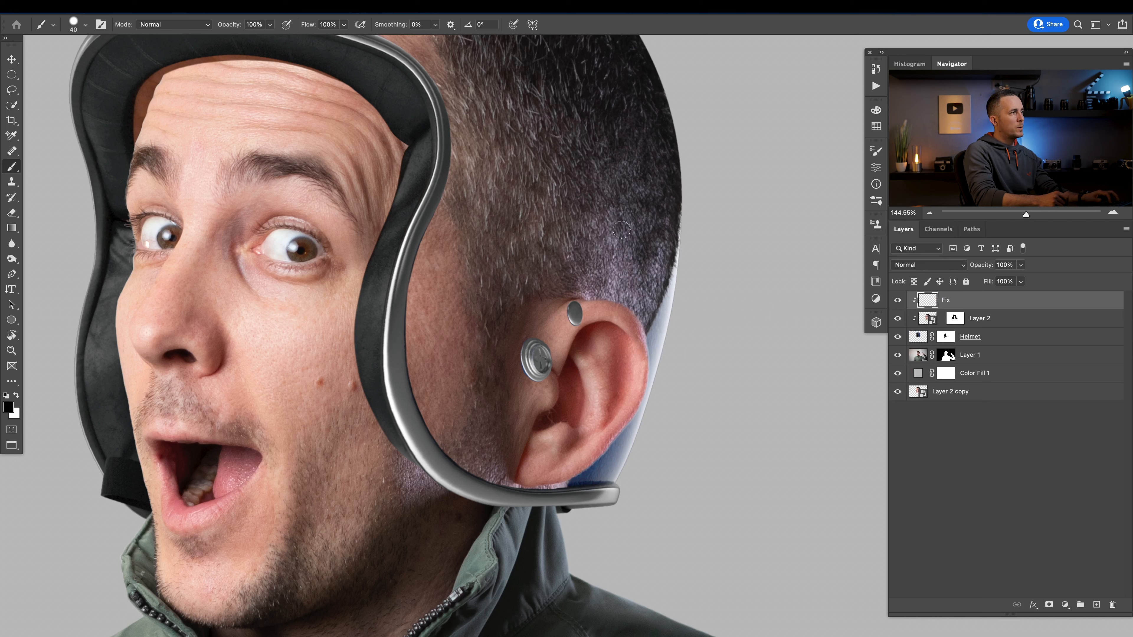
- Clone hair with the Clone Stamp over the exposed blue shell behind and below the ear on the Fix layer
key(s)
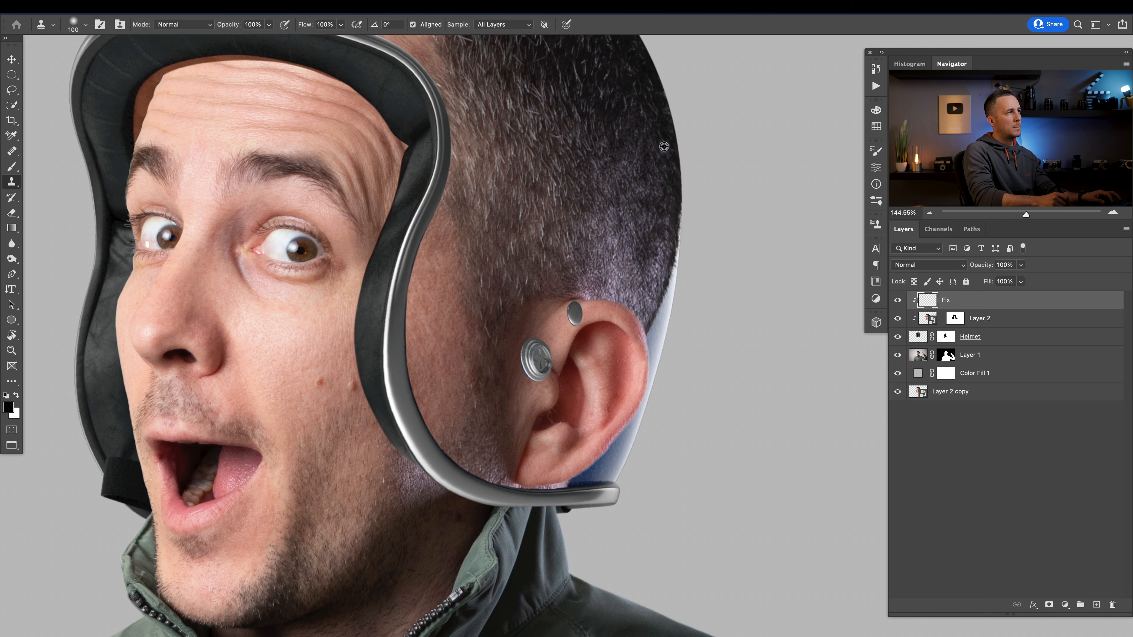
mouse_move(667, 282)
mouse_down()
mouse_move(669, 250)
mouse_move(630, 454)
mouse_move(587, 479)
mouse_move(609, 464)
mouse_move(600, 475)
mouse_move(564, 477)
mouse_move(604, 472)
mouse_up()
alt+click(676, 229)
alt+click(624, 233)
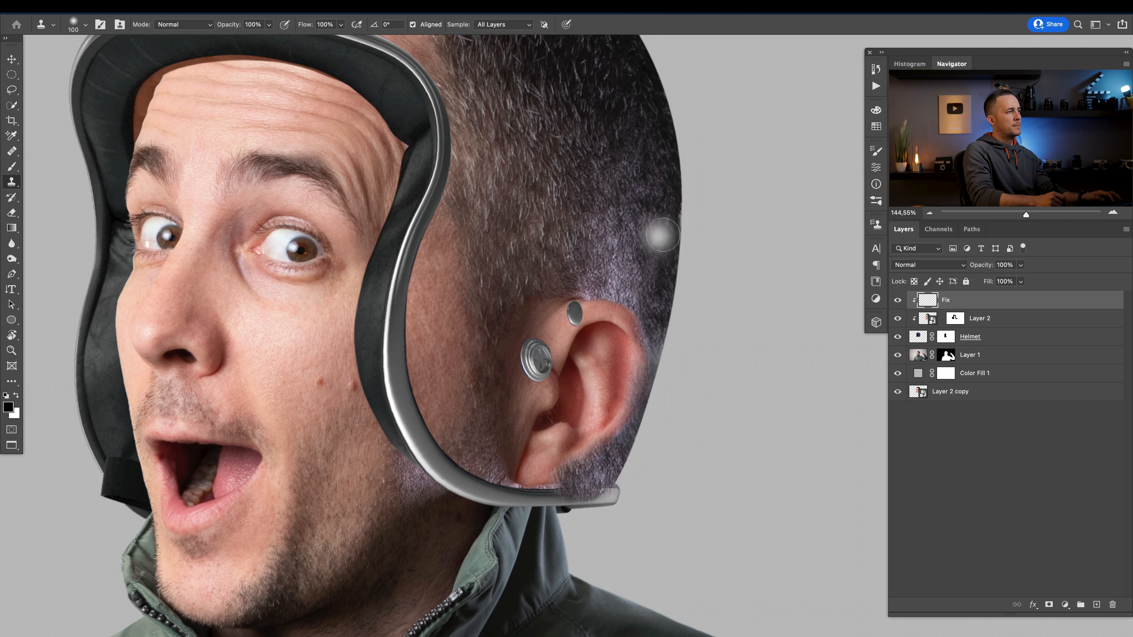
- Add a layer mask to Fix and paint it to clear the cloned hair from the ear's edge and the metal rim
click(1048, 604)
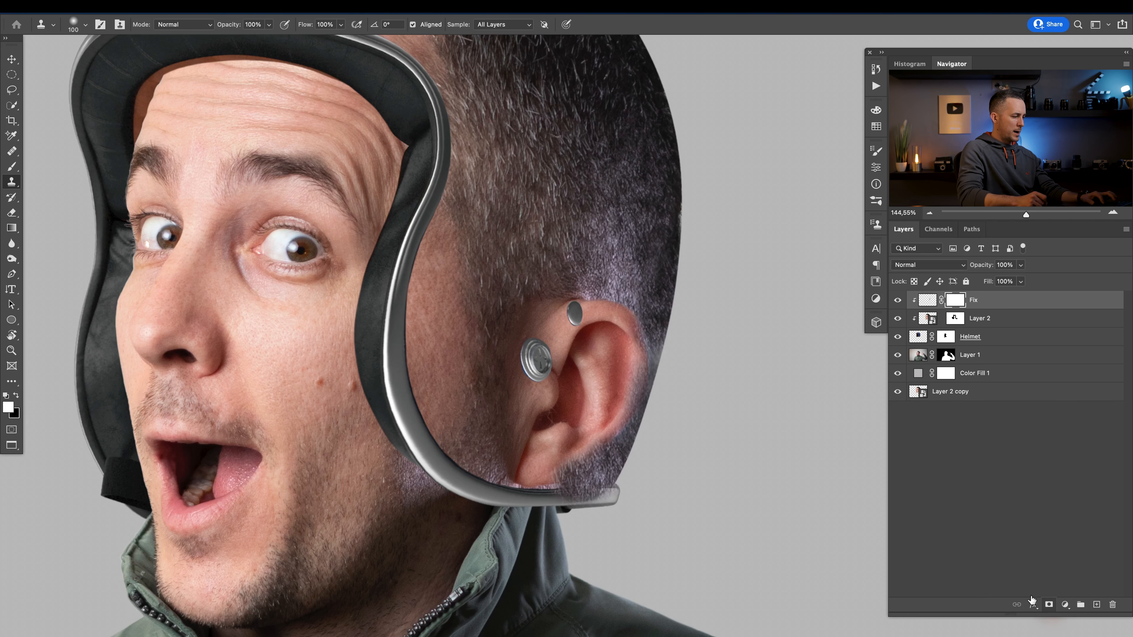
key(b)
scroll(625, 352, up, 2)
key(x)
mouse_move(634, 370)
mouse_down()
mouse_move(632, 323)
mouse_move(558, 493)
mouse_move(627, 459)
mouse_up()
key(x)
key(x)
key(x)
mouse_move(611, 520)
mouse_down()
mouse_move(573, 501)
mouse_move(553, 513)
mouse_up()
key([)
key(v)
mouse_move(612, 433)
mouse_down()
mouse_move(570, 440)
mouse_move(570, 388)
mouse_up()
scroll(576, 393, down, 3)
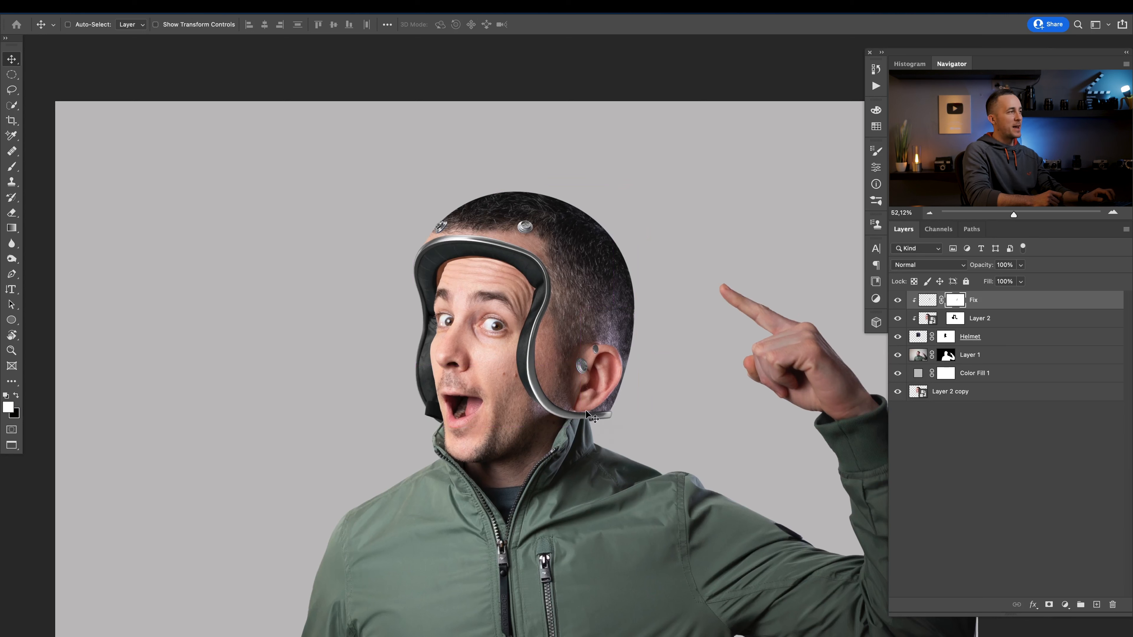
- Move Layer 2 copy directly above Layer 1 and hide it with a black layer mask
scroll(513, 210, up, 3)
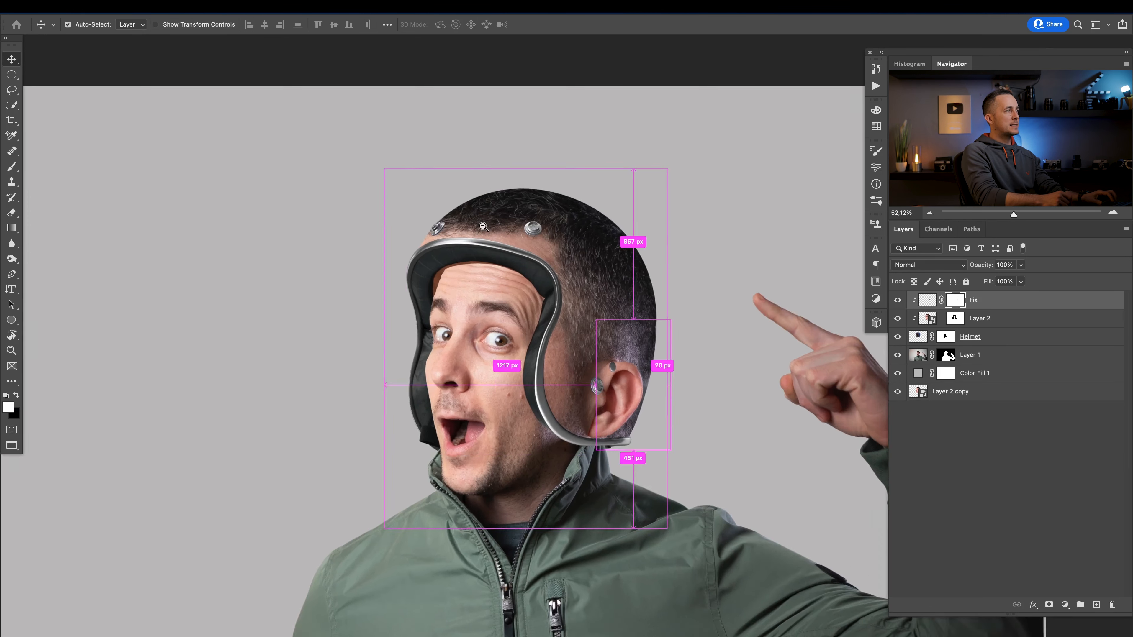
drag(623, 295, 537, 282)
drag(919, 394, 930, 357)
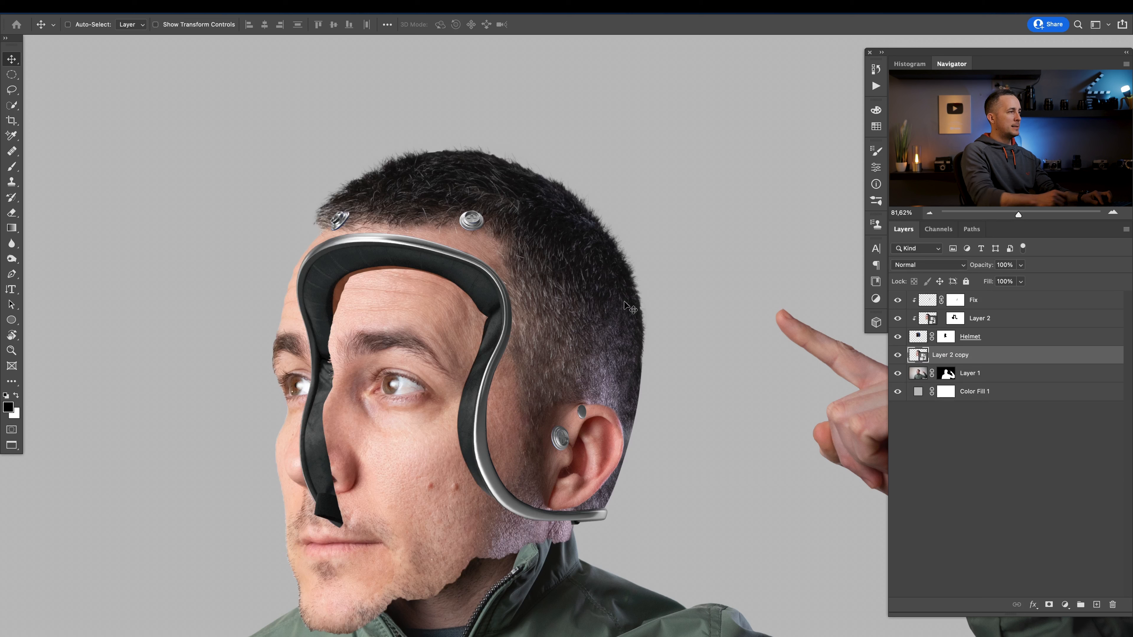
alt+click(1049, 606)
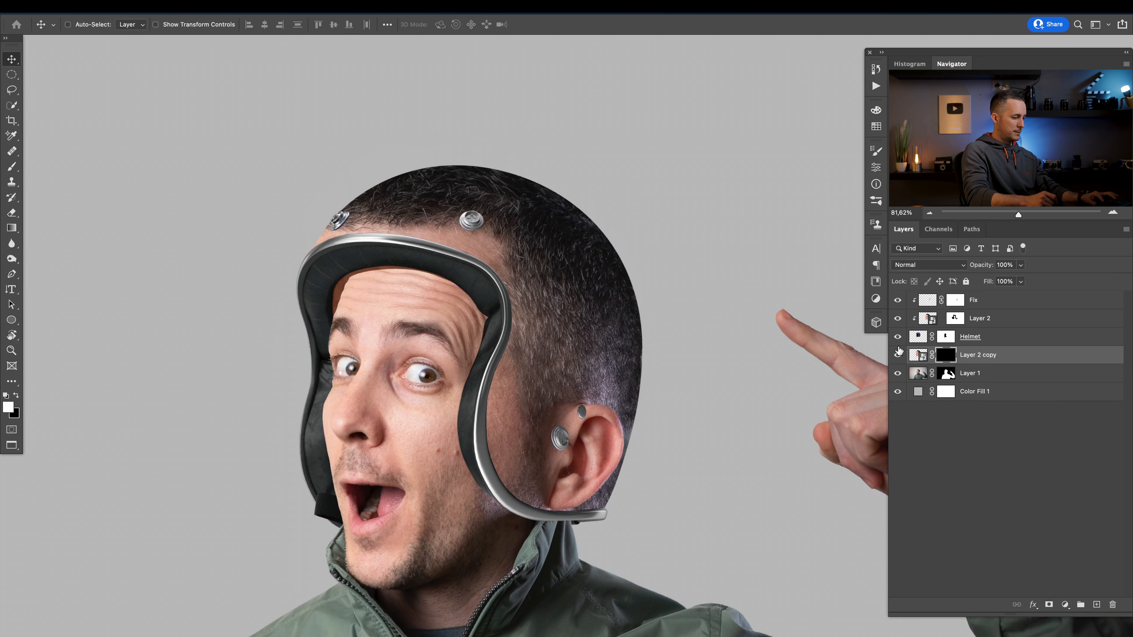
- Paint white on Layer 2 copy's mask to reveal natural hair beyond the helmet's top and back edge
key(b)
mouse_move(374, 183)
mouse_down()
mouse_move(311, 207)
mouse_move(341, 177)
mouse_move(450, 142)
mouse_move(495, 148)
mouse_move(558, 185)
mouse_move(612, 251)
mouse_move(631, 348)
mouse_move(620, 378)
mouse_move(627, 369)
mouse_move(556, 376)
mouse_move(553, 426)
mouse_move(608, 438)
mouse_move(604, 417)
mouse_move(555, 429)
mouse_move(543, 412)
mouse_move(582, 406)
mouse_up()
key(bracketleft)
key(bracketleft)
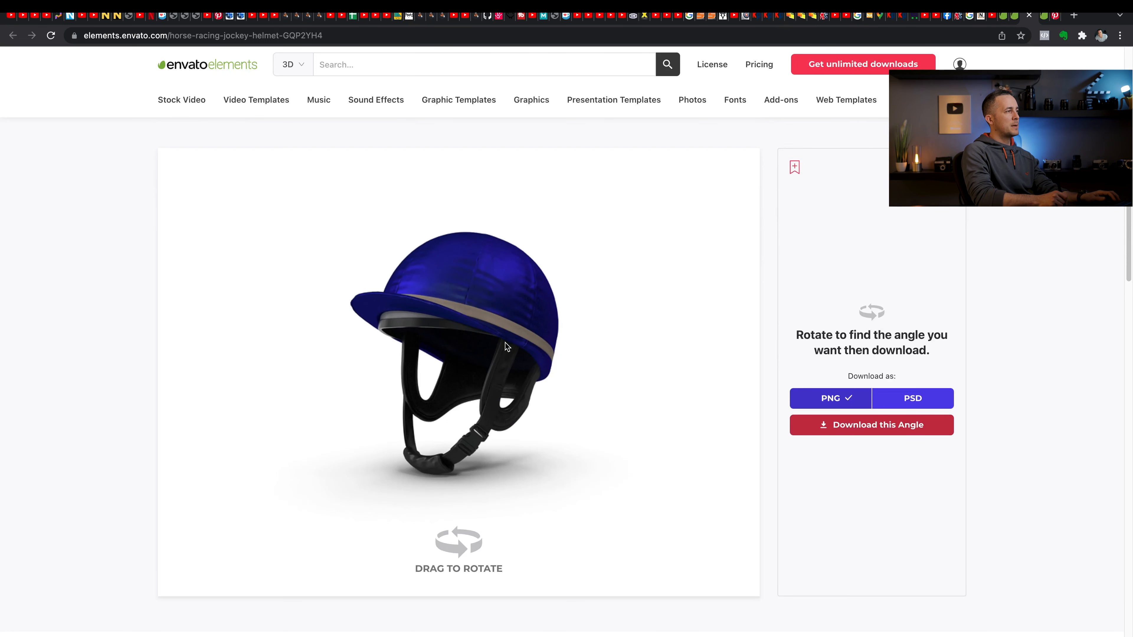
- Switch to Envato Elements in the browser and rotate the 3D horse racing jockey helmet to find a suitable angle
drag(506, 343, 461, 388)
drag(425, 425, 433, 418)
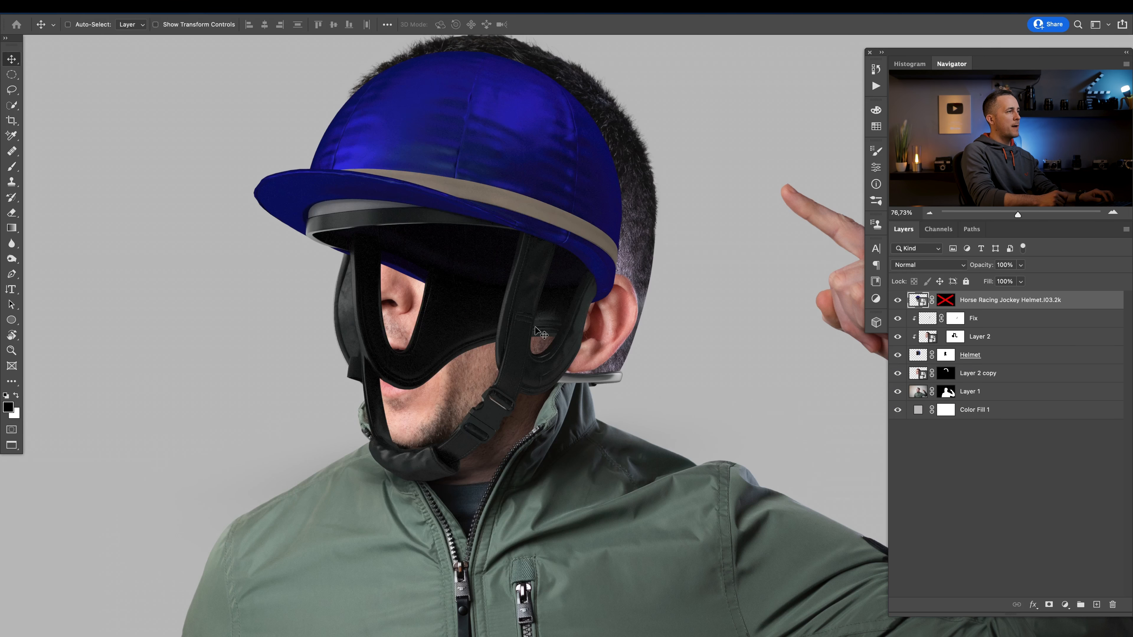
- Enable the Horse Racing Jockey Helmet layer's mask, view the mask on its own, and compare the layer with and without it
alt+click(948, 302)
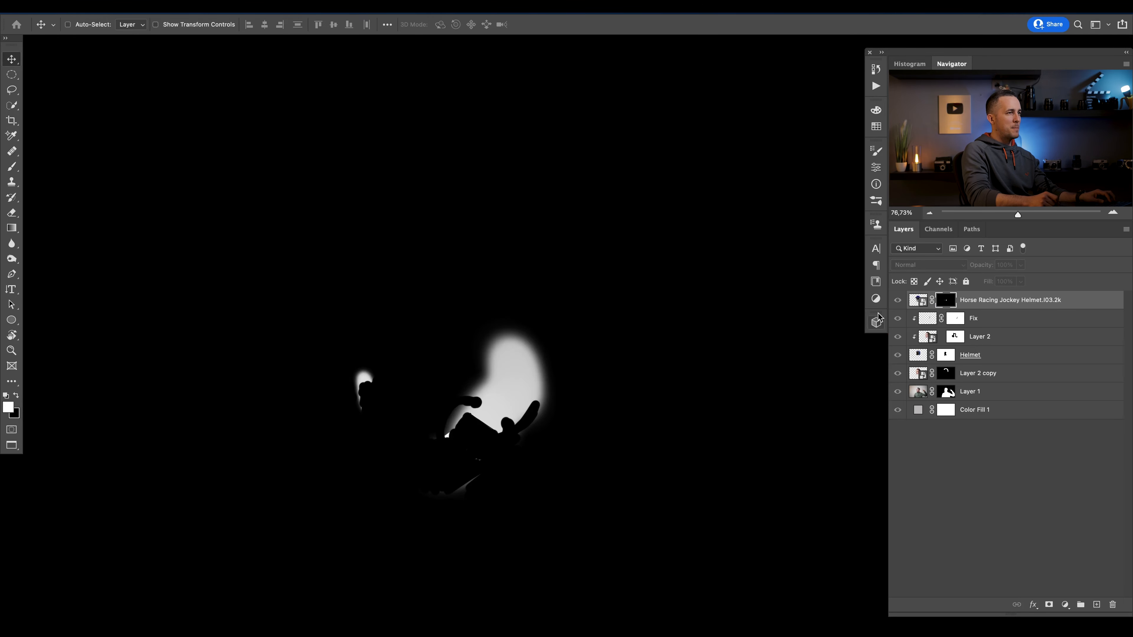
alt+click(942, 304)
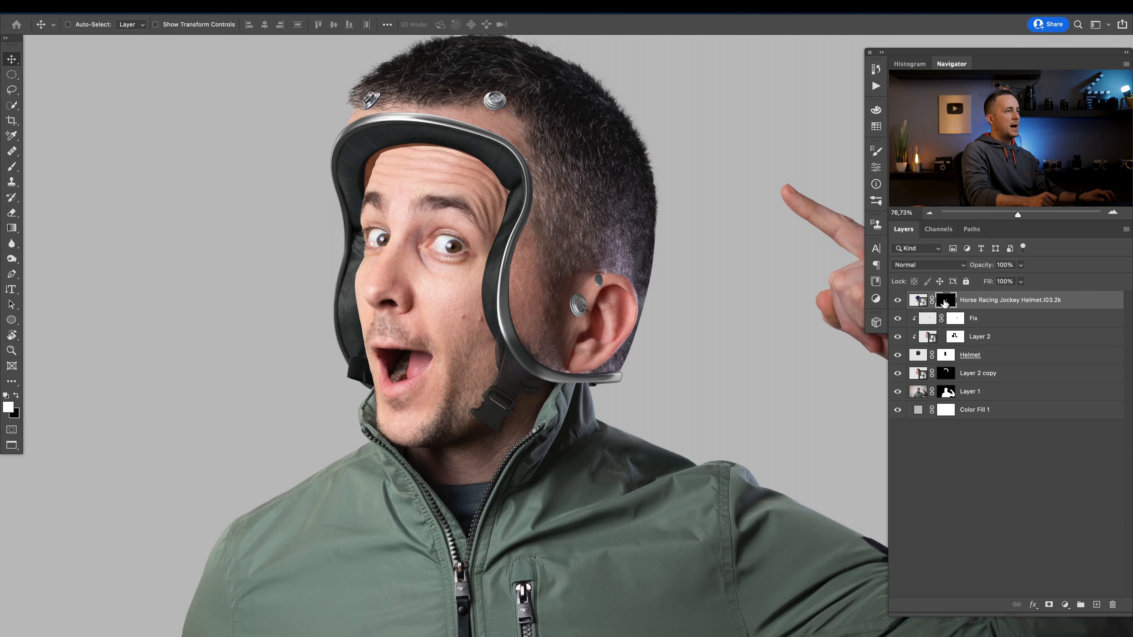
shift+click(947, 302)
shift+click(947, 303)
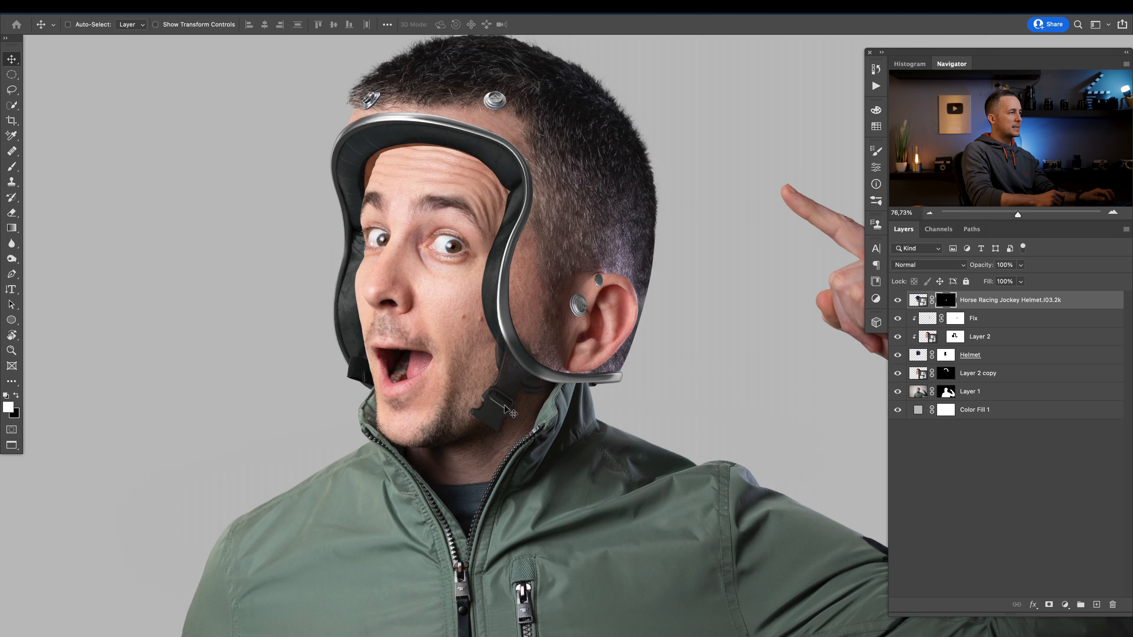
- Try painting white on the jockey helmet's mask over the metal rim with a 50 px brush, undoing the first stroke
scroll(518, 382, up, 5)
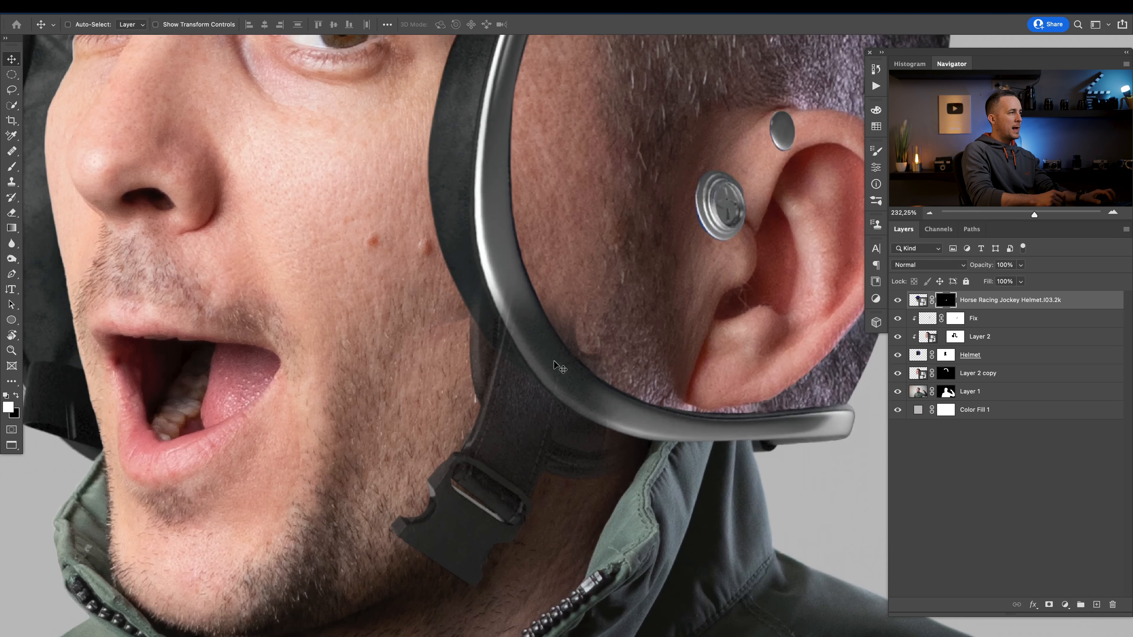
key(b)
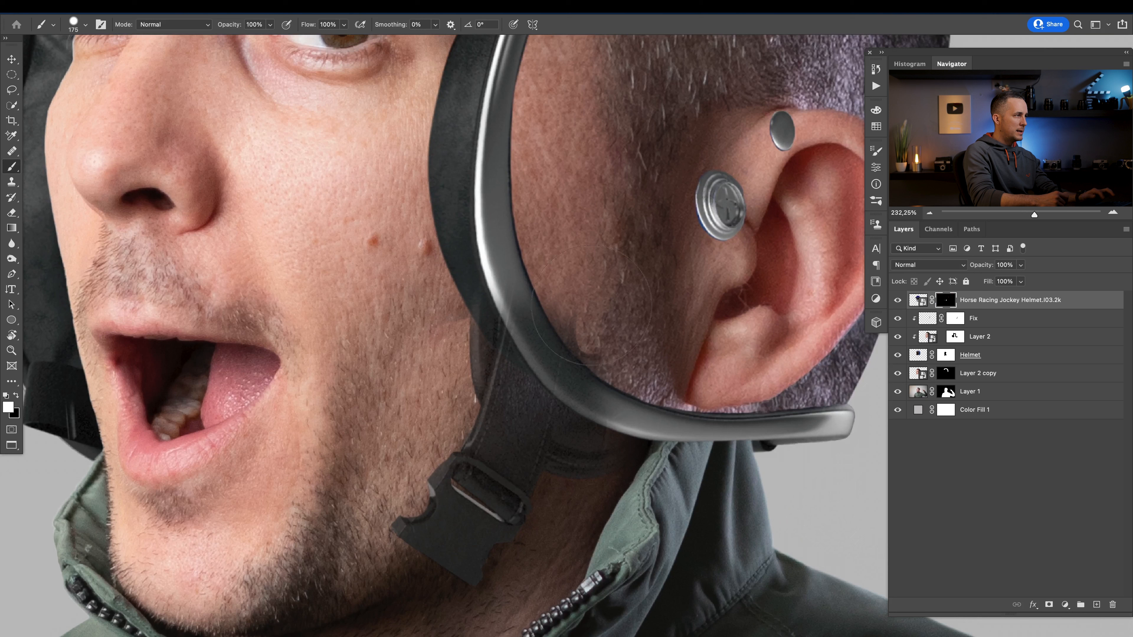
drag(554, 272, 598, 384)
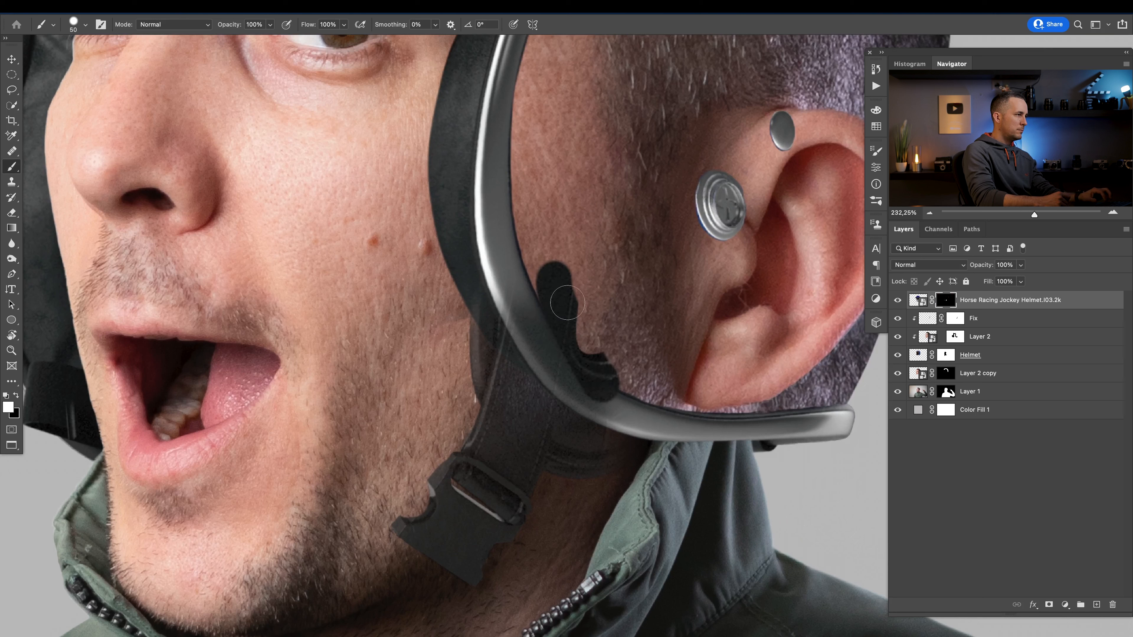
key(super+z)
mouse_move(557, 292)
mouse_down()
mouse_move(597, 363)
mouse_move(580, 334)
mouse_move(586, 365)
mouse_move(517, 306)
mouse_up()
key(x)
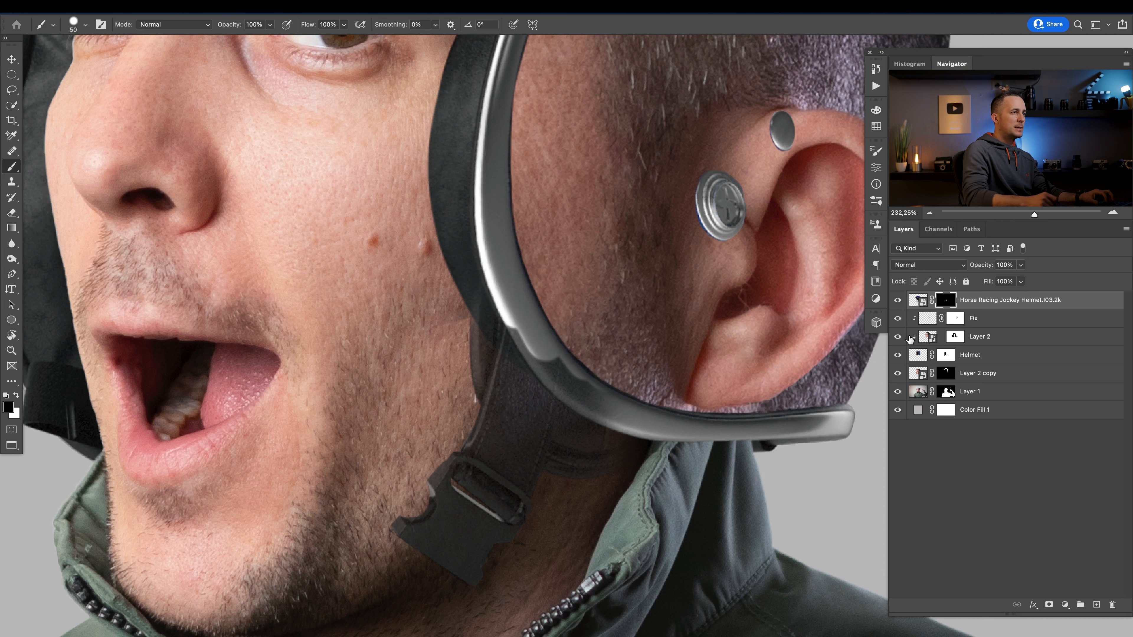
- Load the Helmet layer as a selection and paint black on the jockey helmet's mask to hide the strap over the rim
super+click(946, 355)
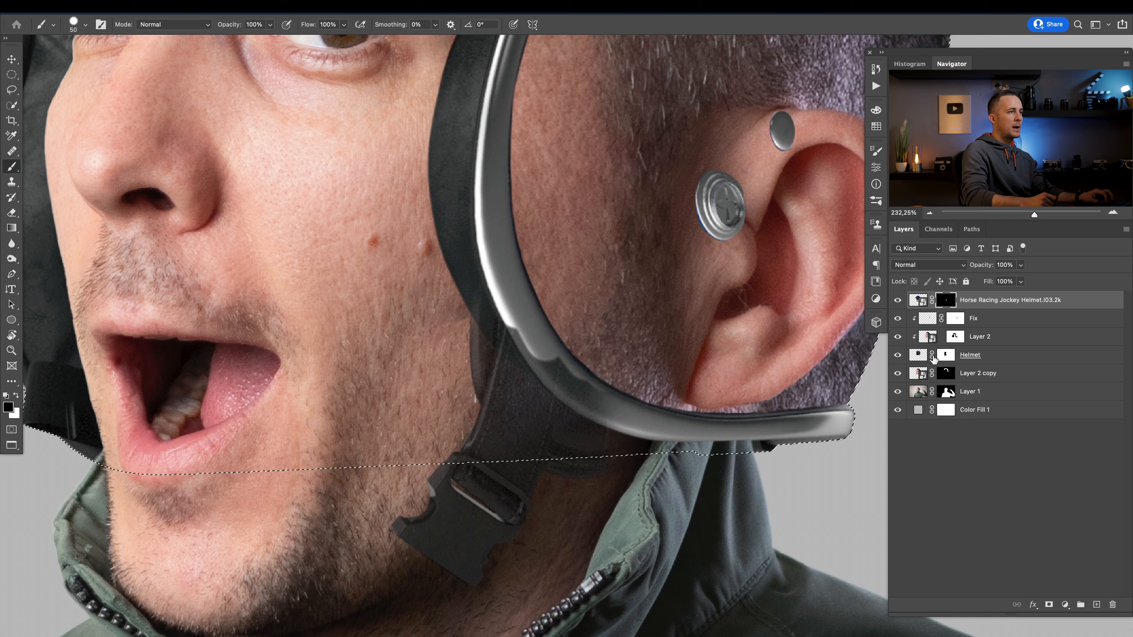
mouse_move(491, 301)
mouse_down()
mouse_move(577, 406)
mouse_move(775, 445)
mouse_up()
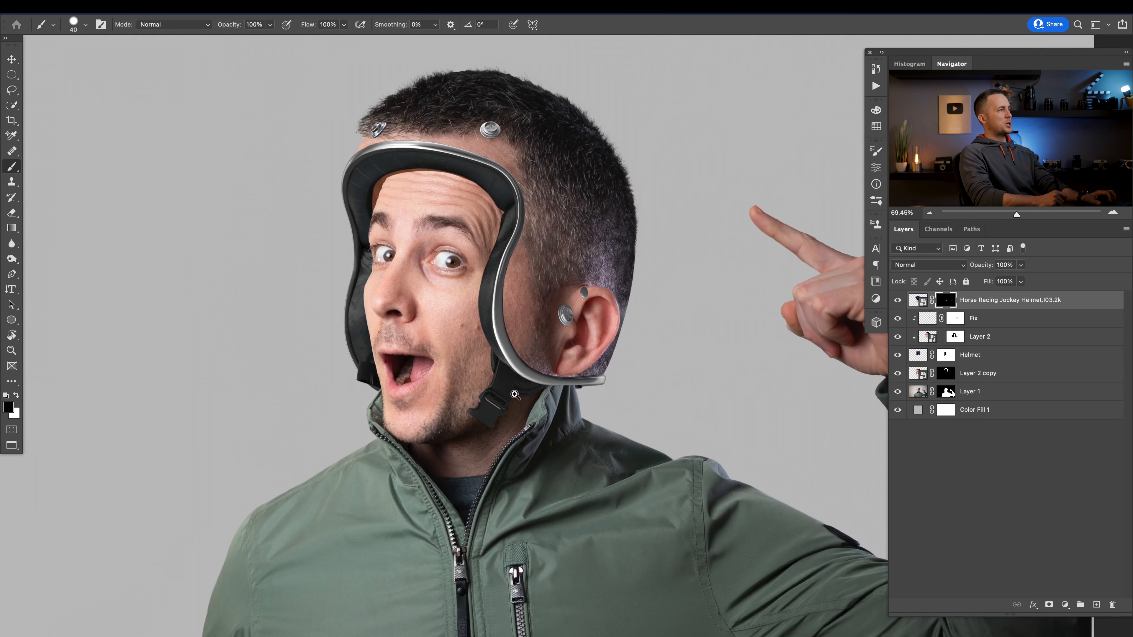
scroll(508, 406, down, 2)
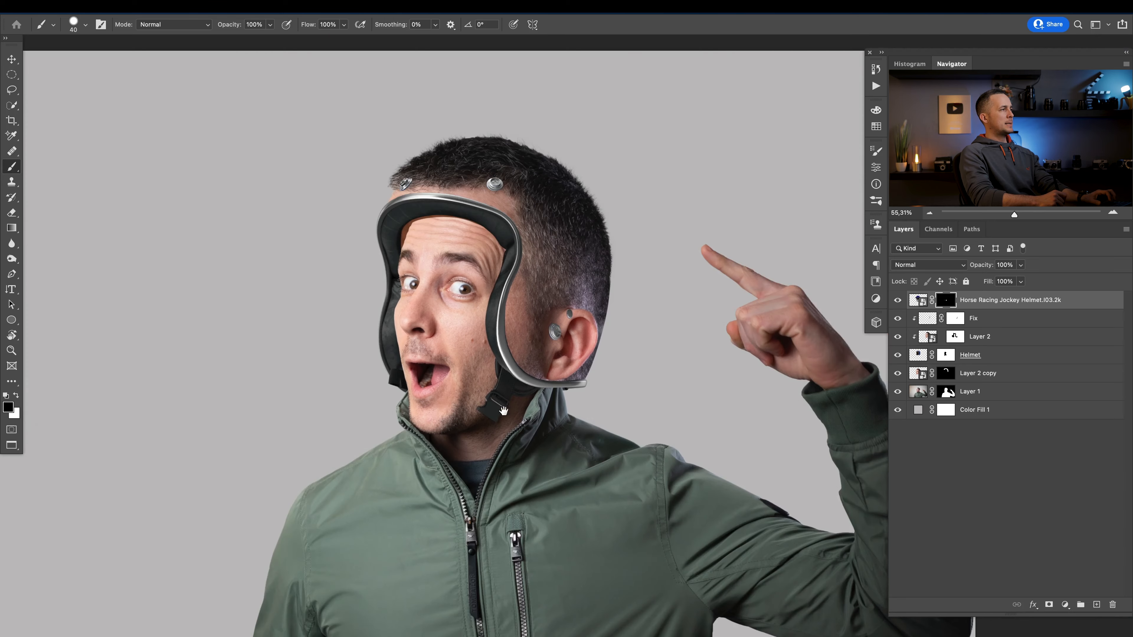
- Select Layer 1 and compare the composite with the man's portrait hidden and shown
drag(499, 401, 516, 403)
drag(532, 349, 530, 379)
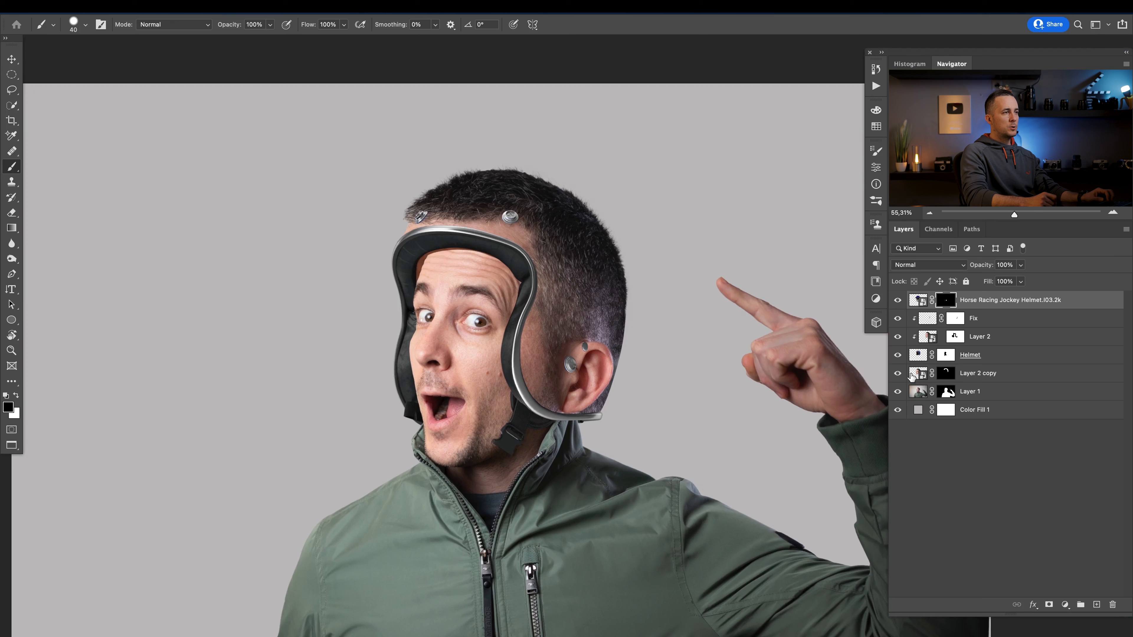
click(918, 394)
click(898, 392)
click(898, 393)
- Try darkening the man with an Exposure adjustment of -3.79 clipped to Layer 1, and delete the adjustment
click(1065, 605)
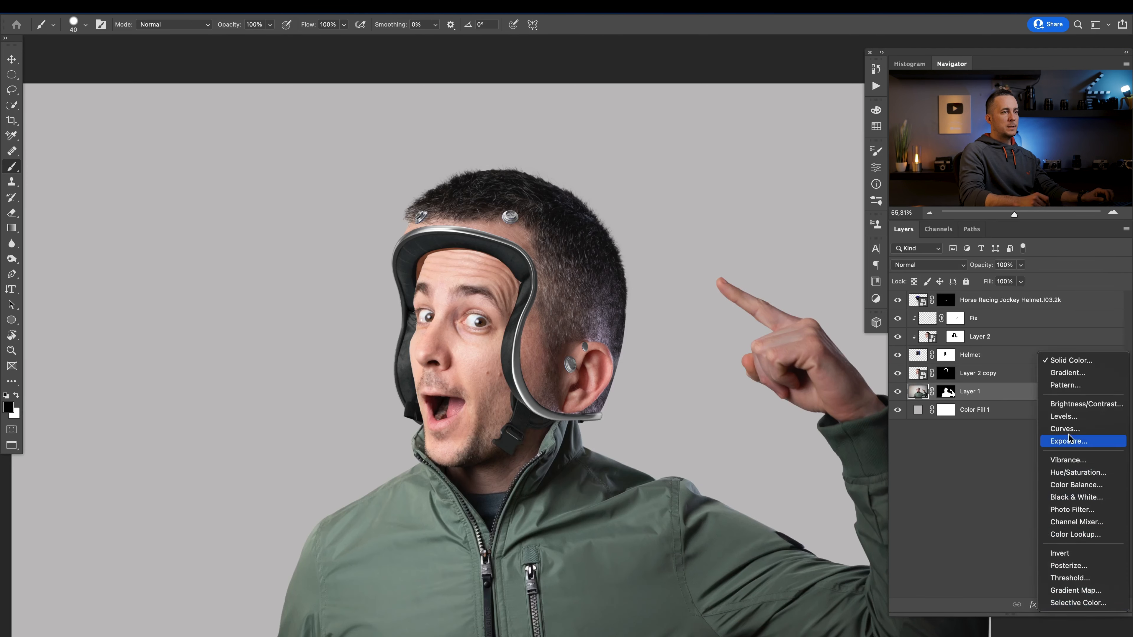
click(1072, 443)
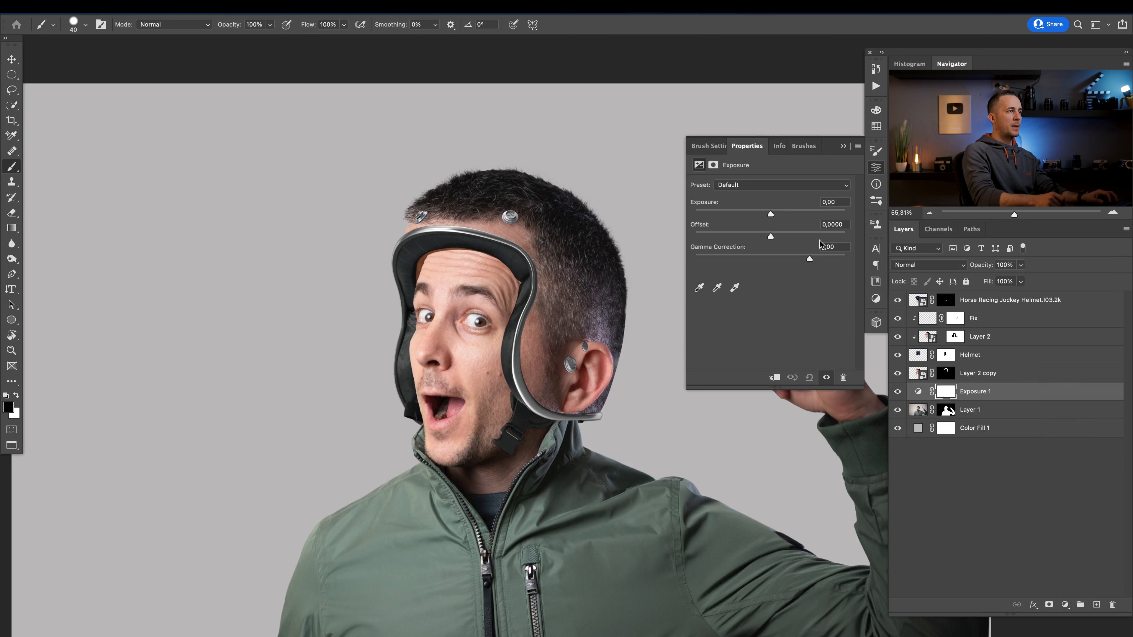
click(772, 375)
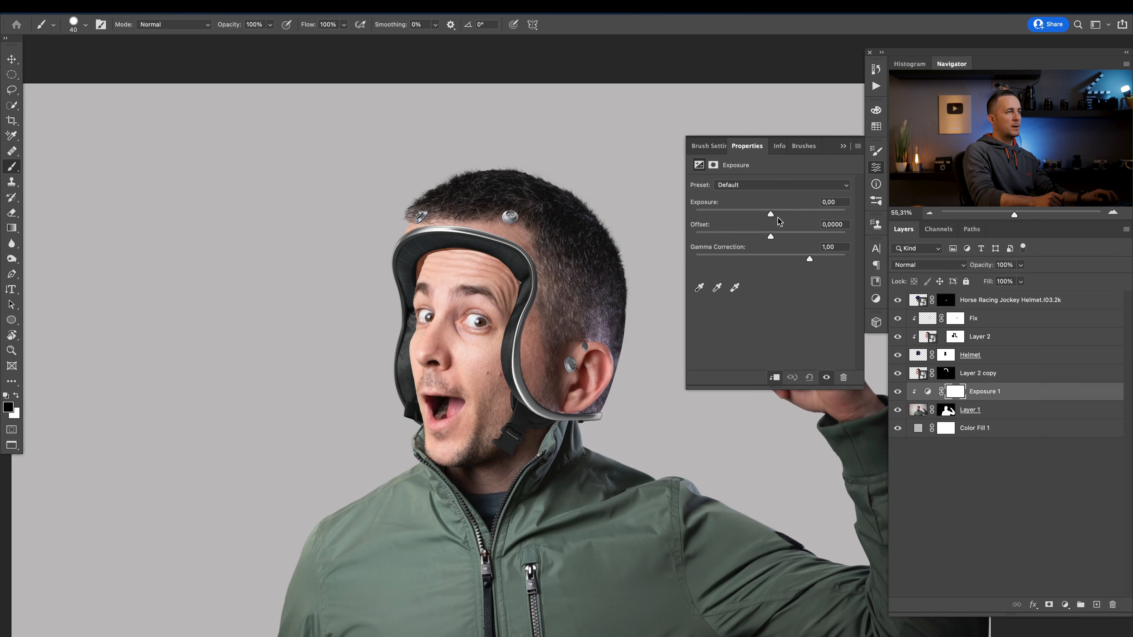
drag(765, 216, 732, 216)
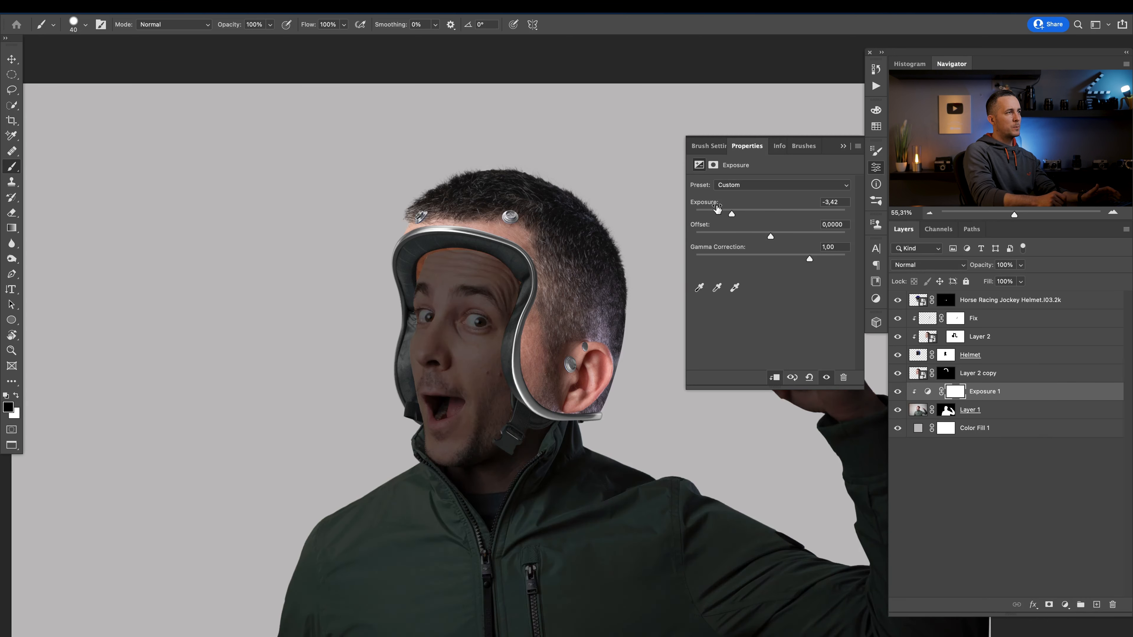
drag(729, 216, 727, 215)
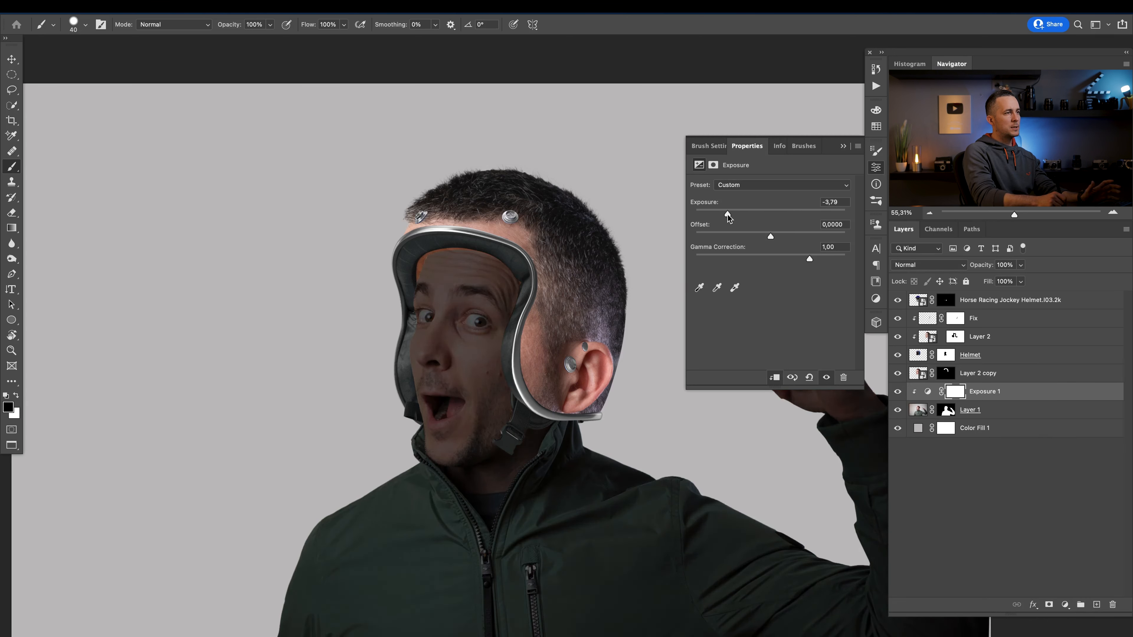
drag(1102, 393, 1113, 605)
- Create a new layer directly above Layer 1 and set its blend mode to Multiply
click(1096, 605)
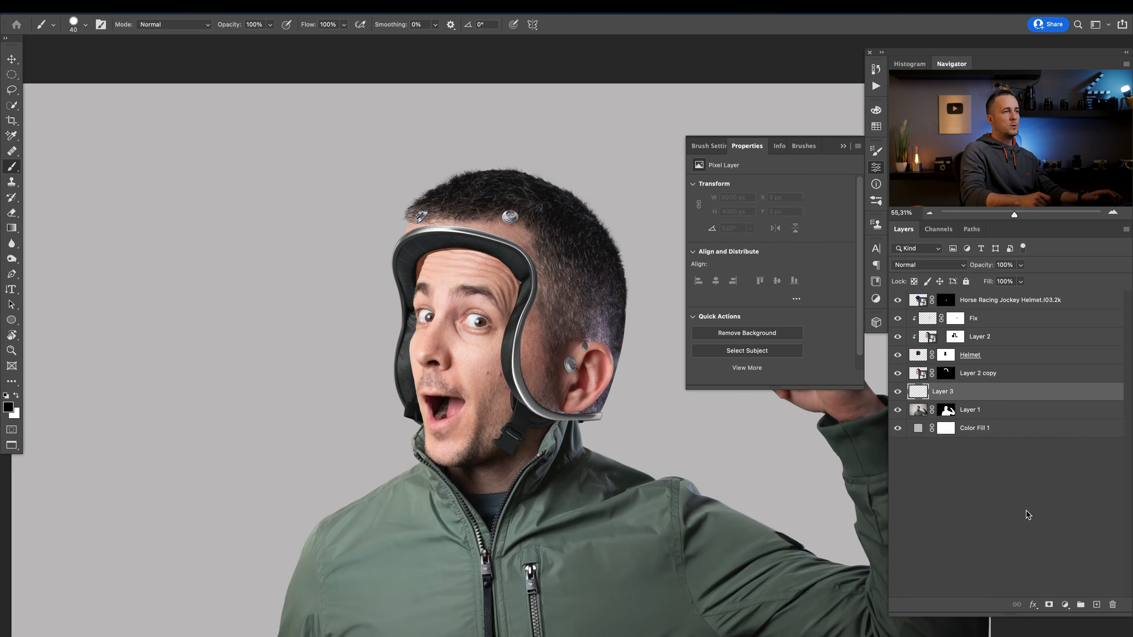
click(934, 265)
click(918, 306)
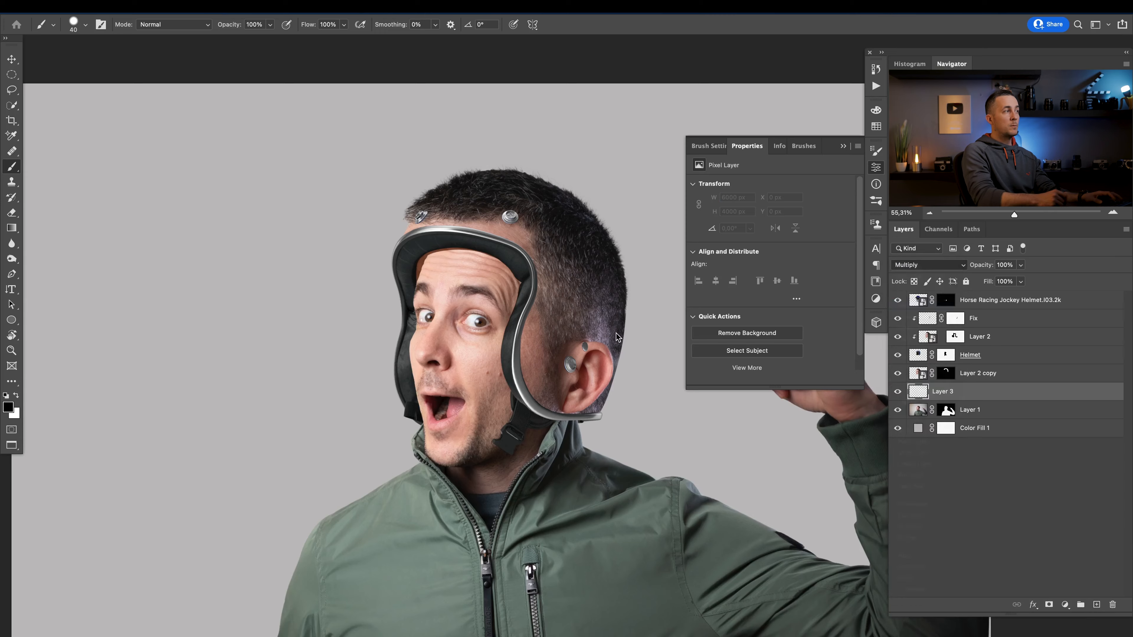
- Sample a dark skin tone from the forehead wrinkles and adjust the foreground colour to a muted brown, #4d443e
scroll(516, 293, up, 5)
drag(319, 241, 330, 245)
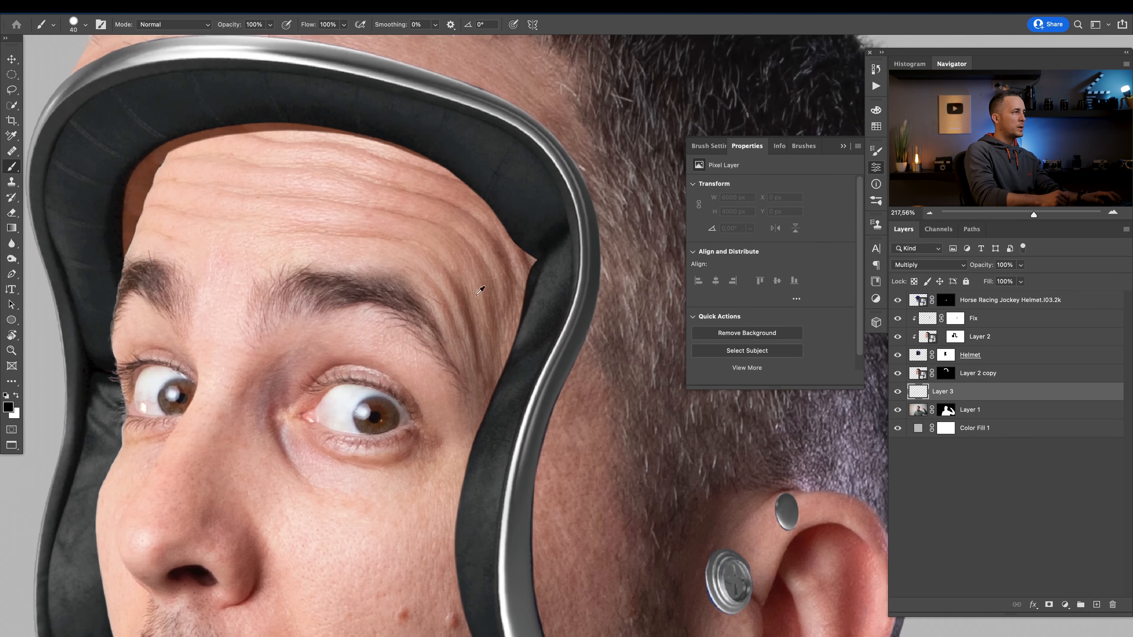
alt+click(467, 297)
drag(266, 213, 343, 210)
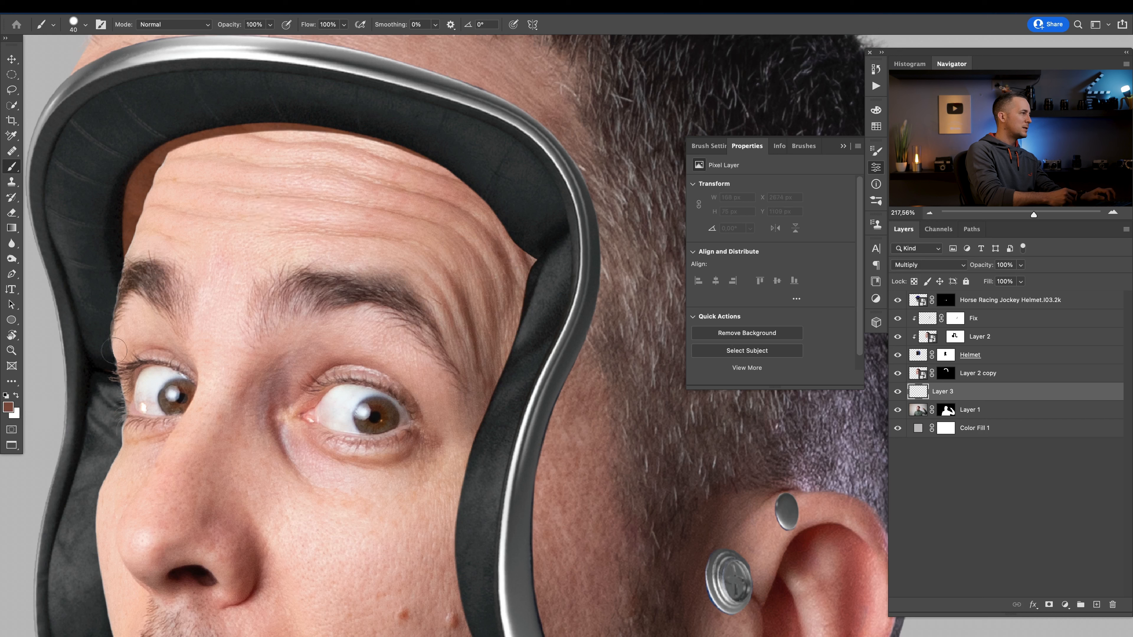
click(8, 407)
drag(141, 453, 110, 461)
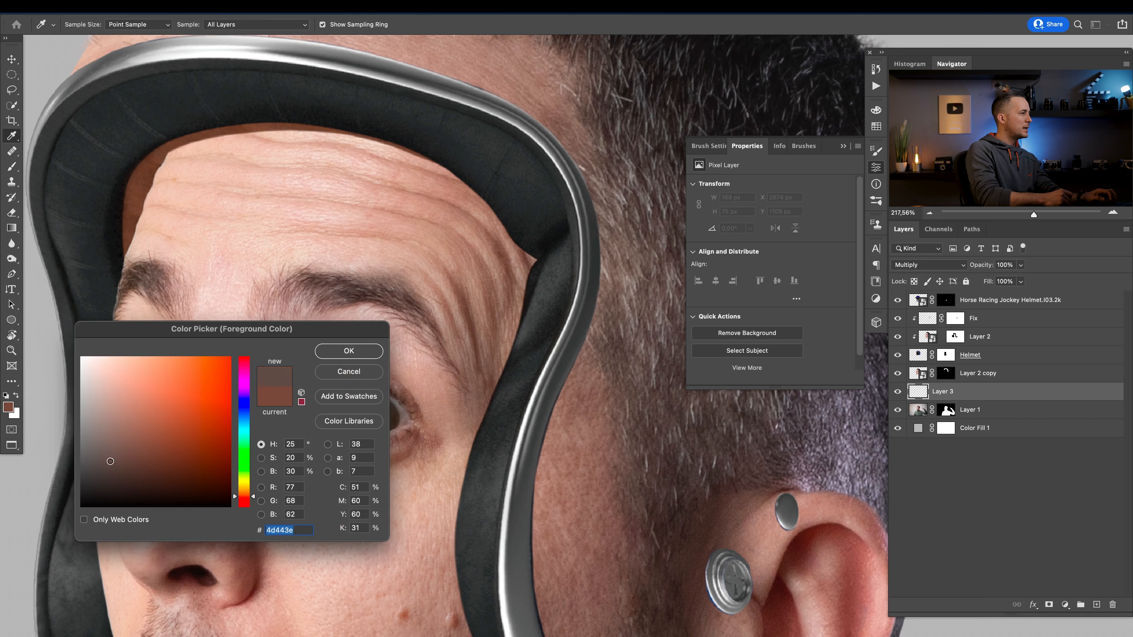
click(341, 350)
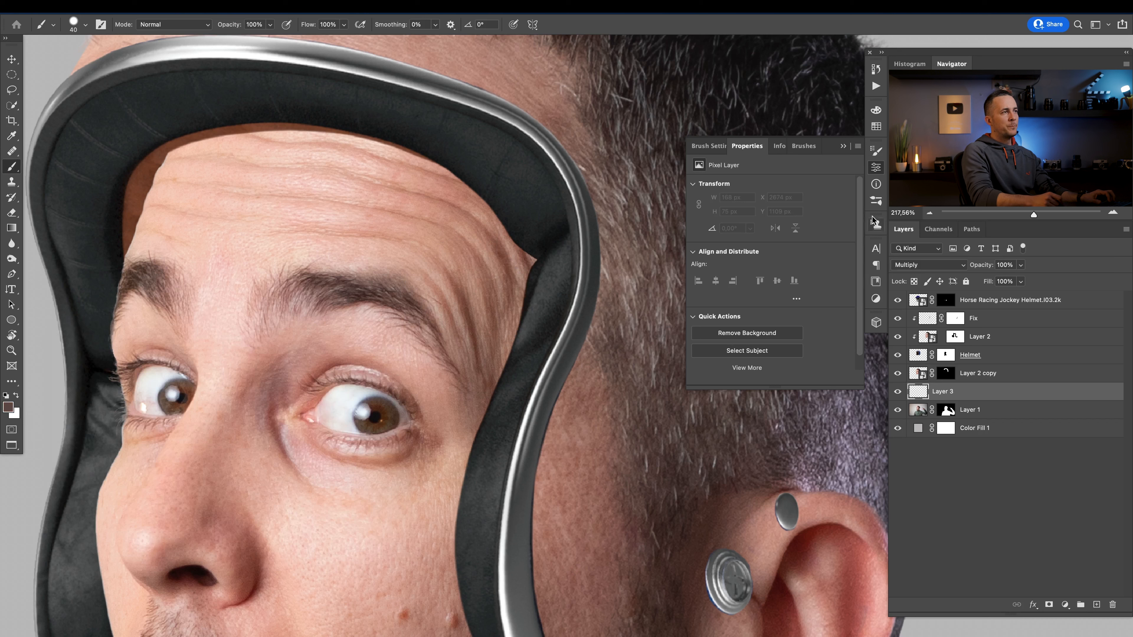
- Rename the new Multiply layer as Shadow and choose a soft round brush
click(843, 147)
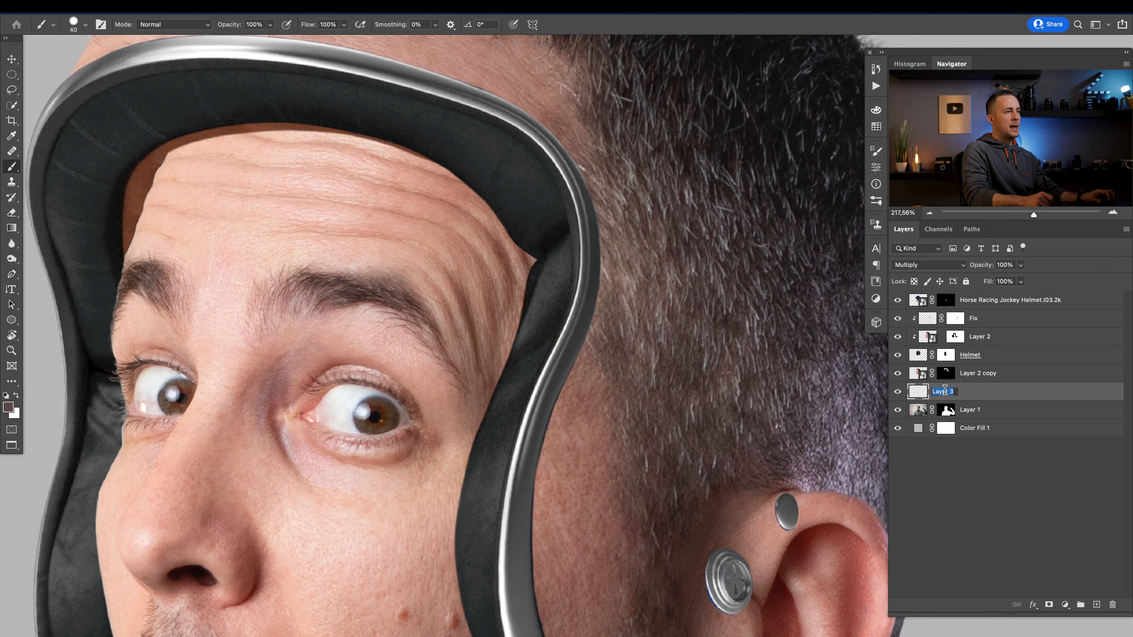
text(Shadow)
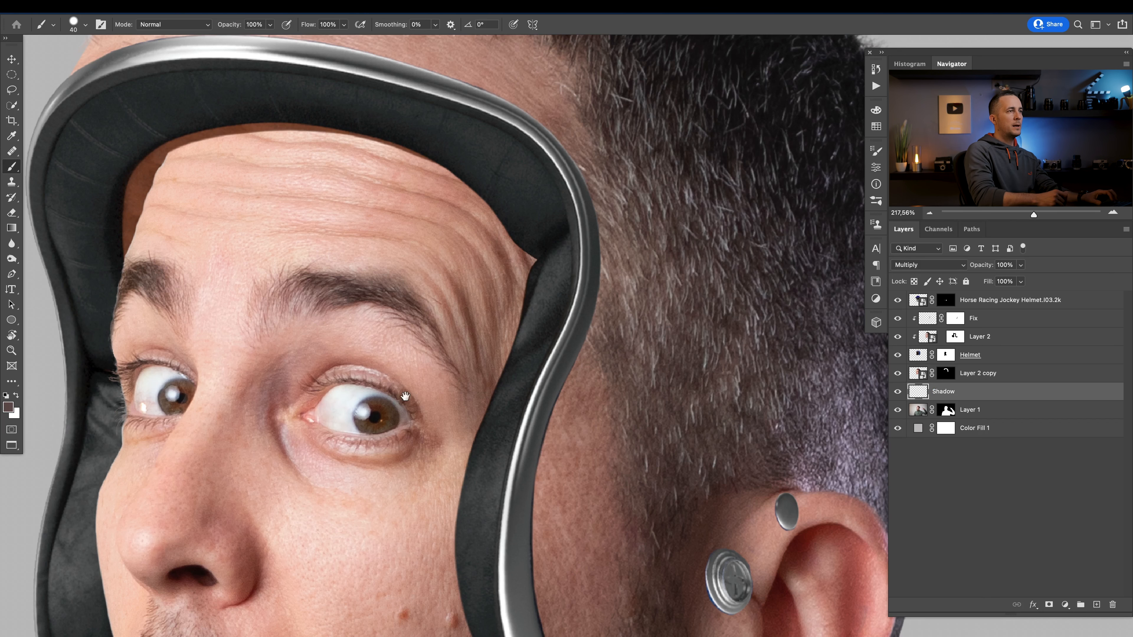
scroll(405, 397, down, 4)
right_click(527, 332)
click(637, 447)
key(Return)
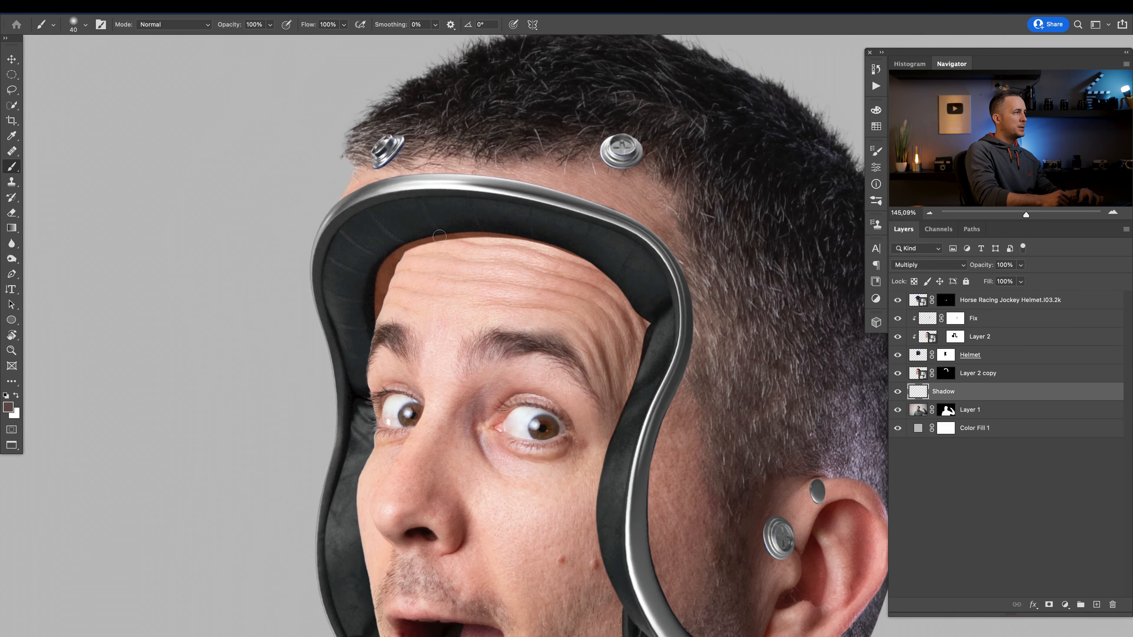
- Paint a soft shadow on the forehead and temple along the helmet padding, enlarging the brush to 60 px
mouse_move(409, 249)
mouse_down()
mouse_move(475, 226)
mouse_move(405, 242)
mouse_move(427, 231)
mouse_move(479, 224)
mouse_move(412, 239)
mouse_move(455, 229)
mouse_up()
mouse_move(546, 225)
mouse_down()
mouse_move(442, 230)
mouse_move(376, 289)
mouse_up()
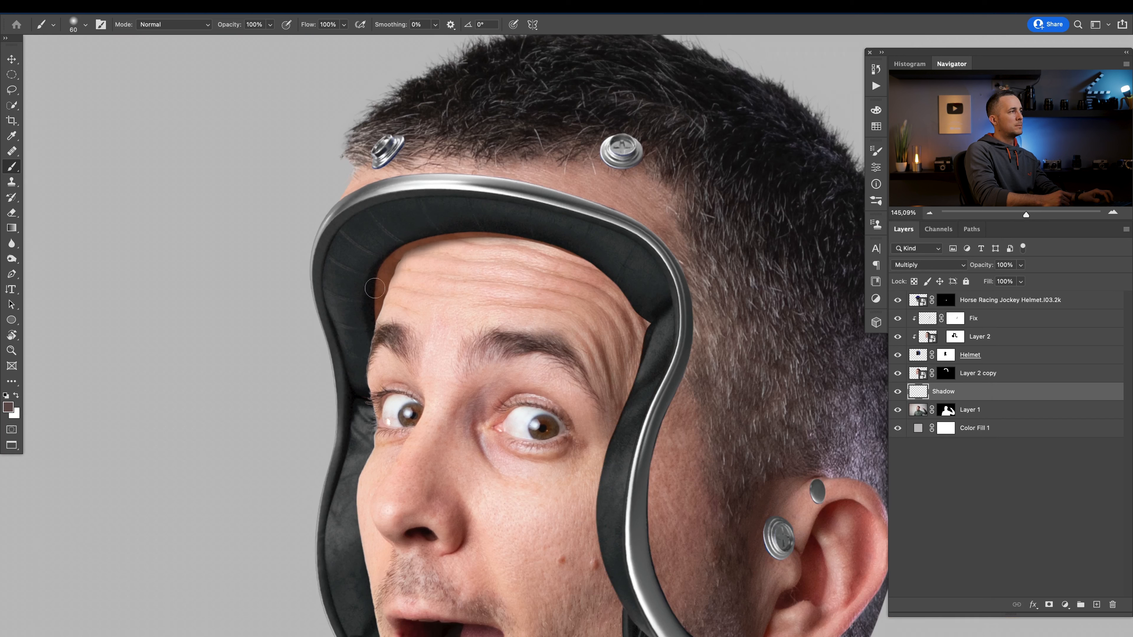
drag(658, 332, 653, 349)
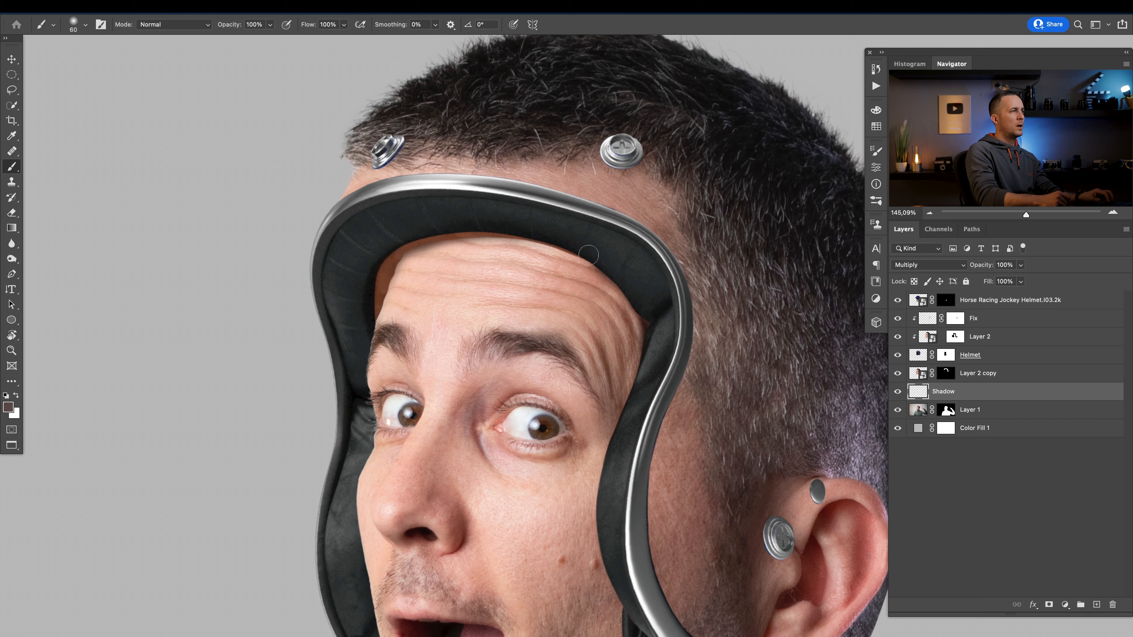
mouse_move(597, 245)
mouse_down()
mouse_move(509, 228)
mouse_move(551, 237)
mouse_move(377, 226)
mouse_move(576, 249)
mouse_move(640, 301)
mouse_move(659, 364)
mouse_up()
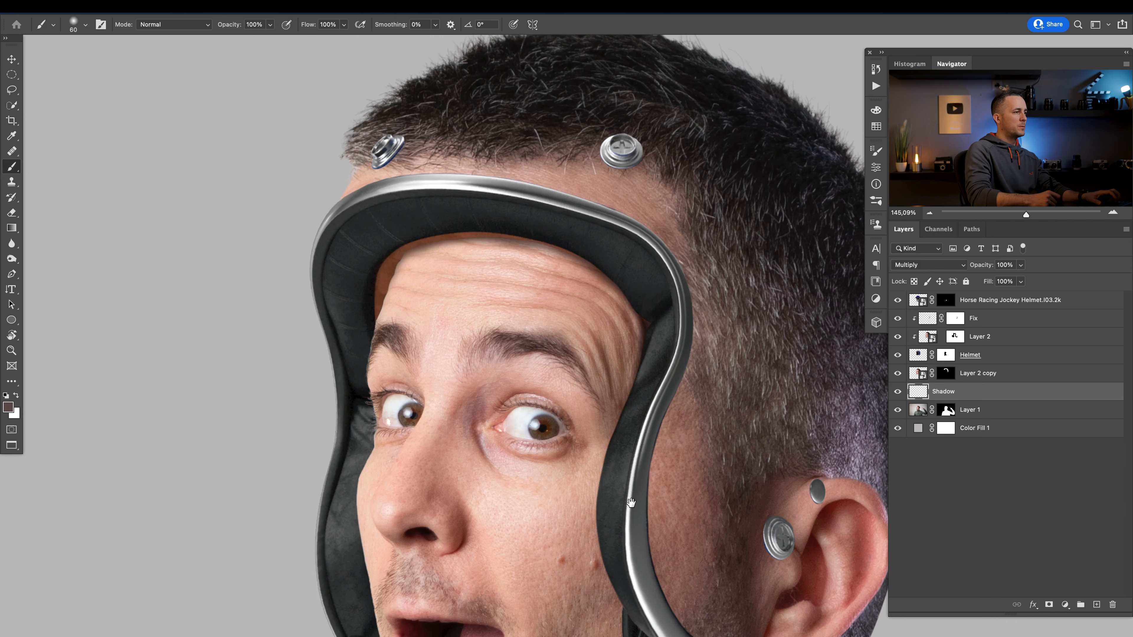
- Paint soft shadows on the neck under the helmet rim and strap and on the face with a 100 px brush
drag(632, 502, 493, 261)
key(])
key(])
key(])
key(])
key(bracketright)
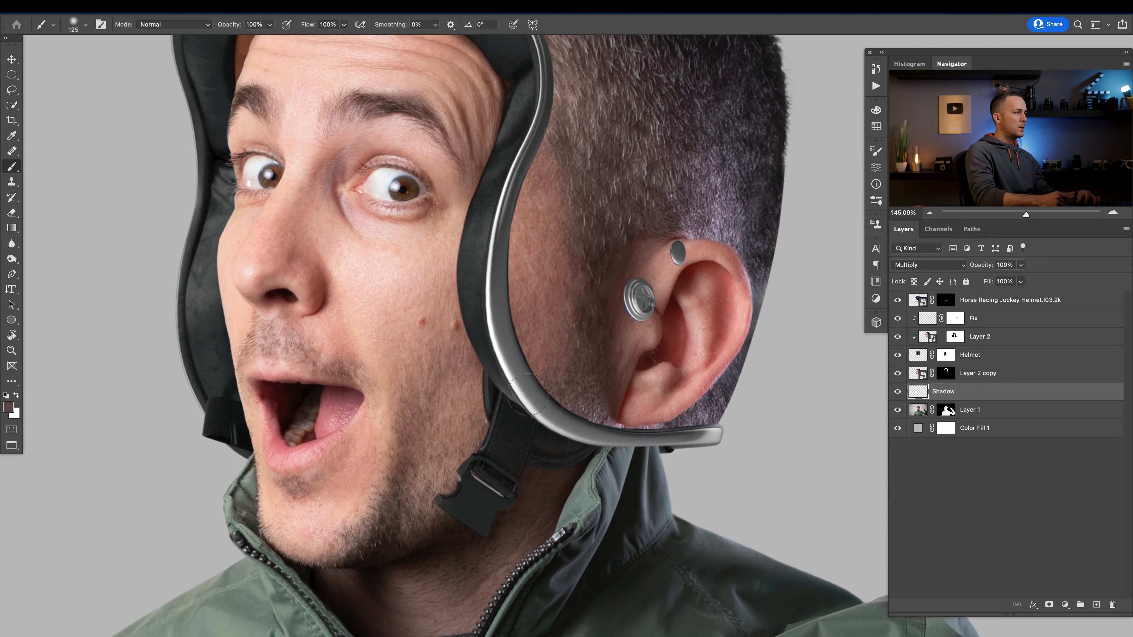
key(bracketleft)
key(bracketleft)
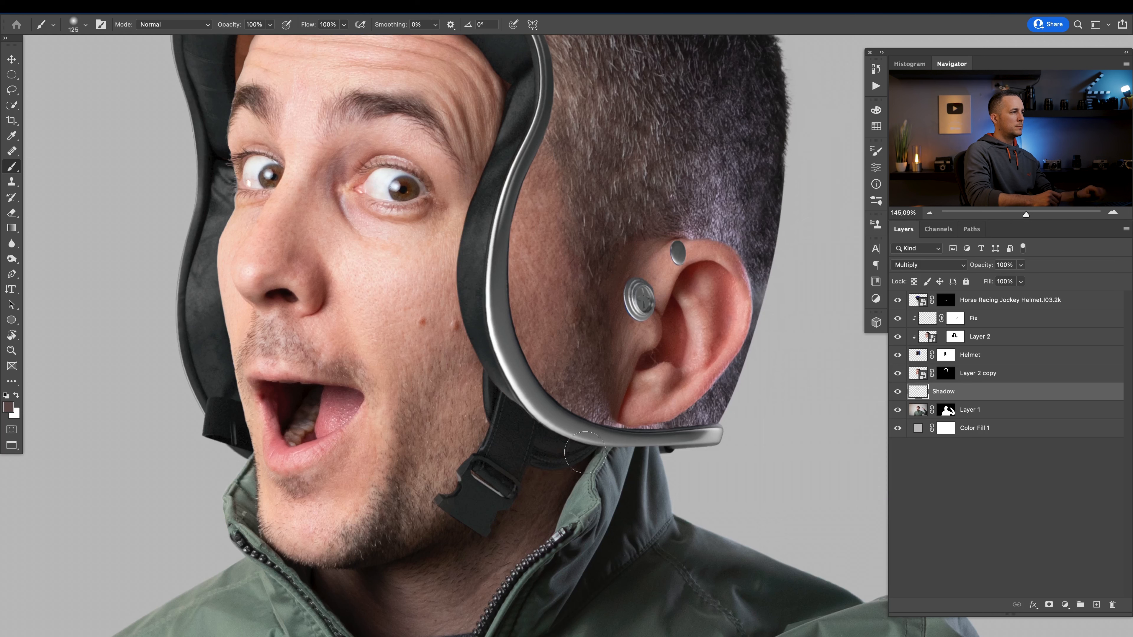
key(bracketright)
mouse_move(571, 464)
mouse_down()
mouse_move(503, 476)
mouse_move(518, 487)
mouse_move(496, 521)
mouse_up()
drag(380, 423, 323, 426)
drag(323, 426, 348, 513)
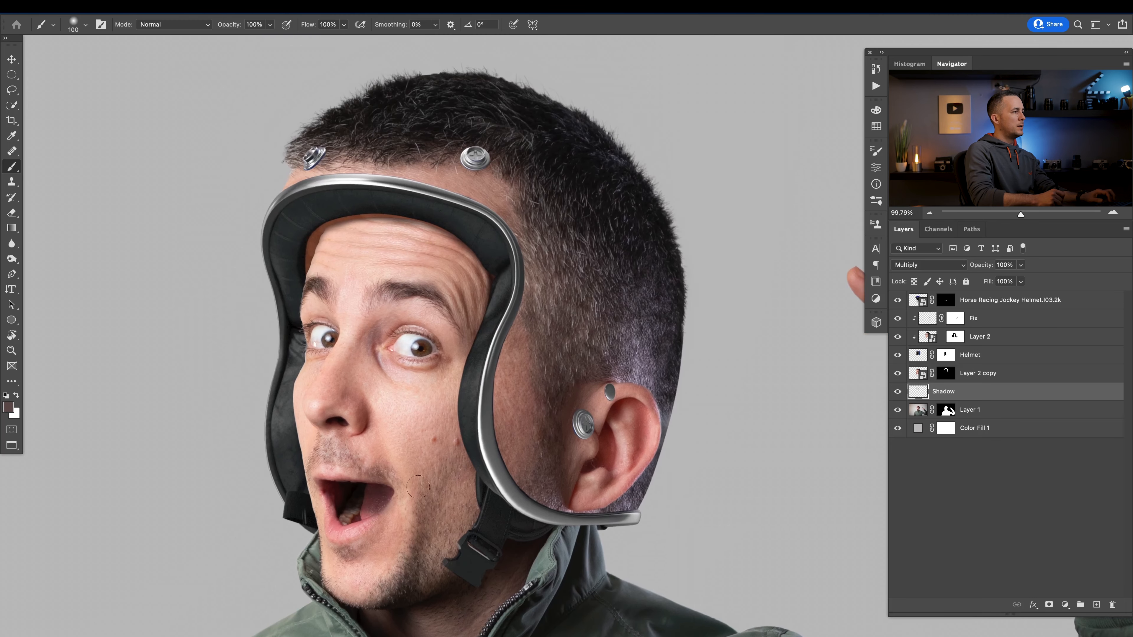
- Sample a reddish brown from the side of the forehead and paint more shadow under the helmet's front padding
drag(388, 399, 395, 426)
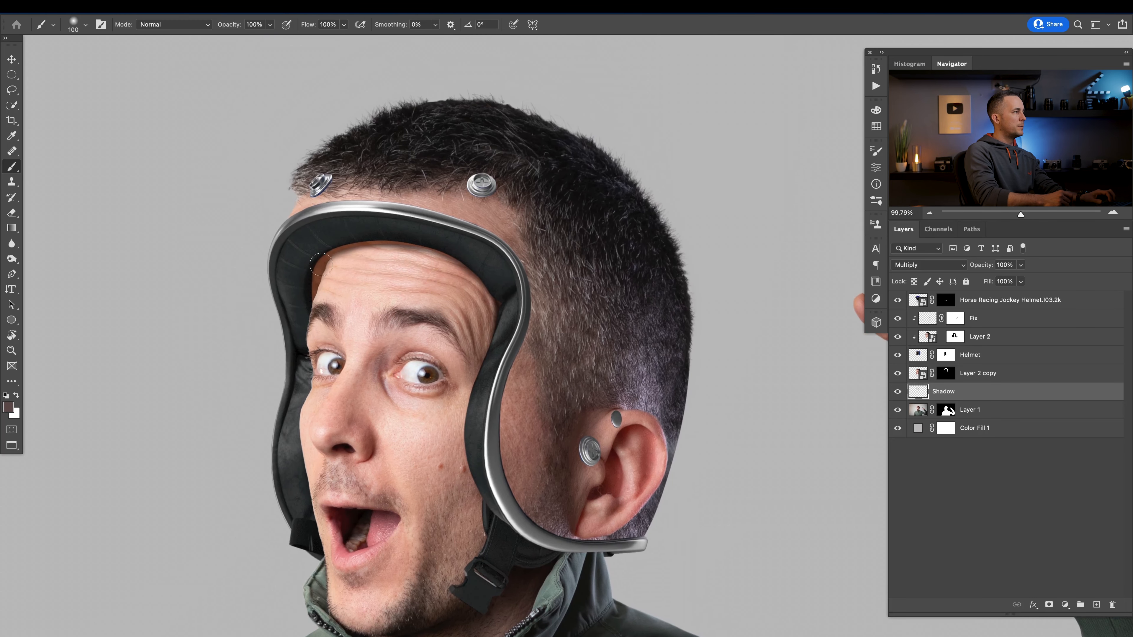
alt+click(356, 259)
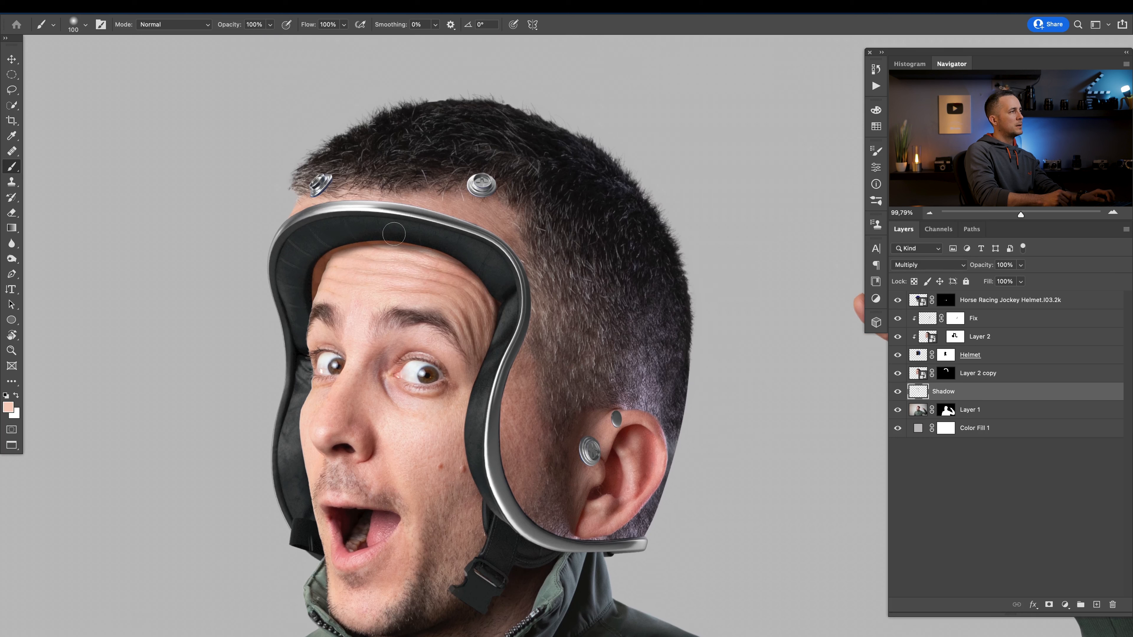
alt+click(489, 301)
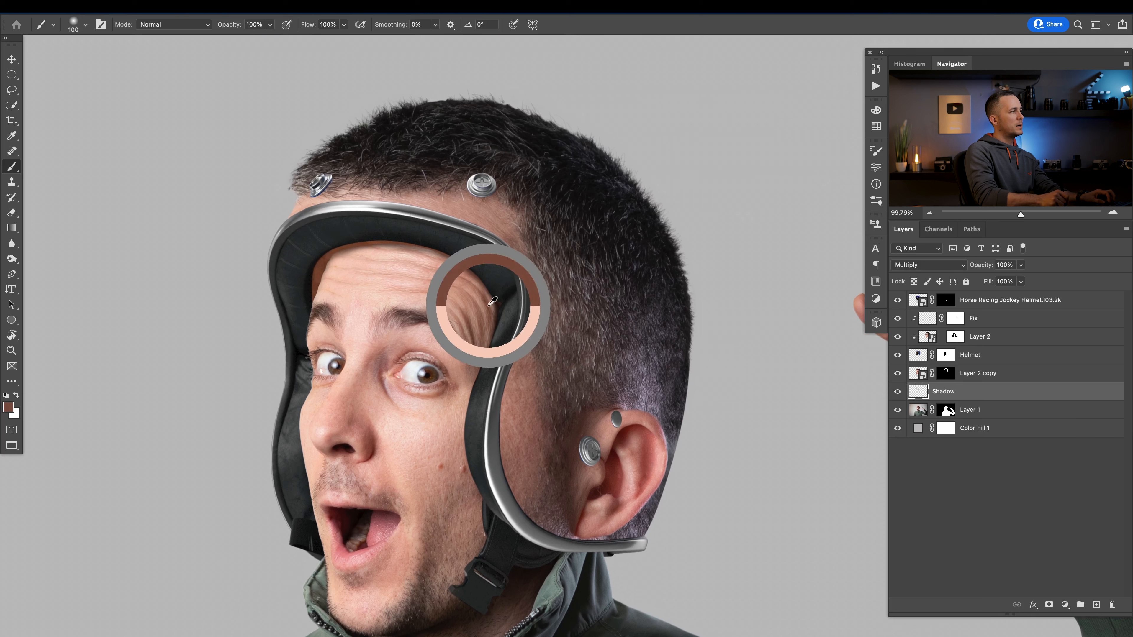
drag(456, 251, 354, 242)
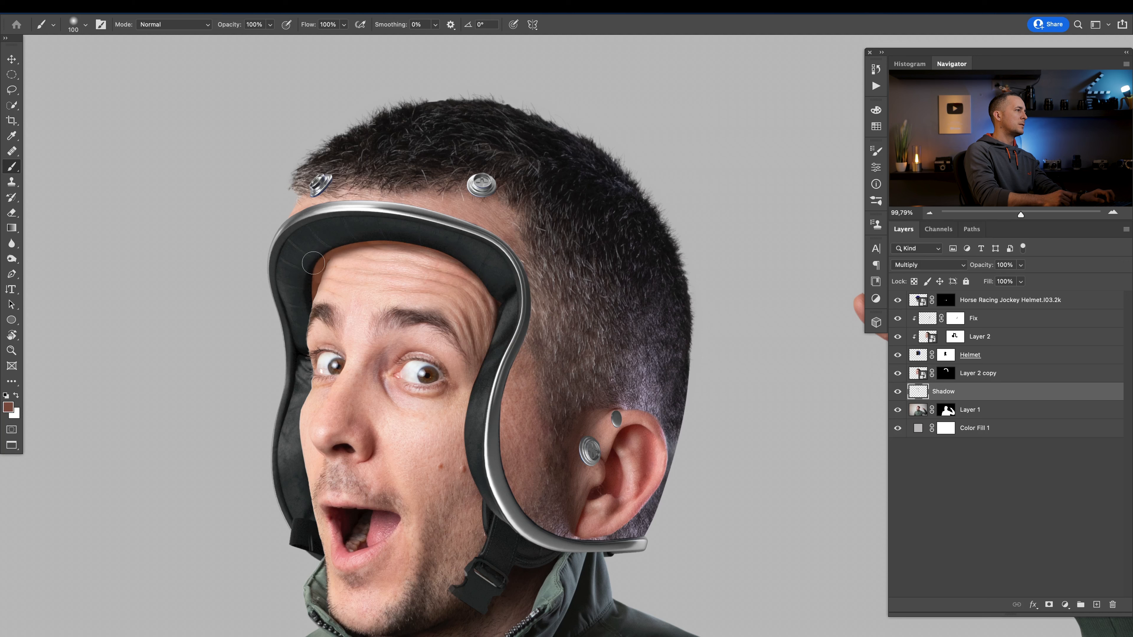
- Compare the image with the Shadow layer hidden and shown
key(super+0)
click(898, 392)
click(897, 391)
click(898, 392)
click(898, 392)
scroll(322, 246, up, 5)
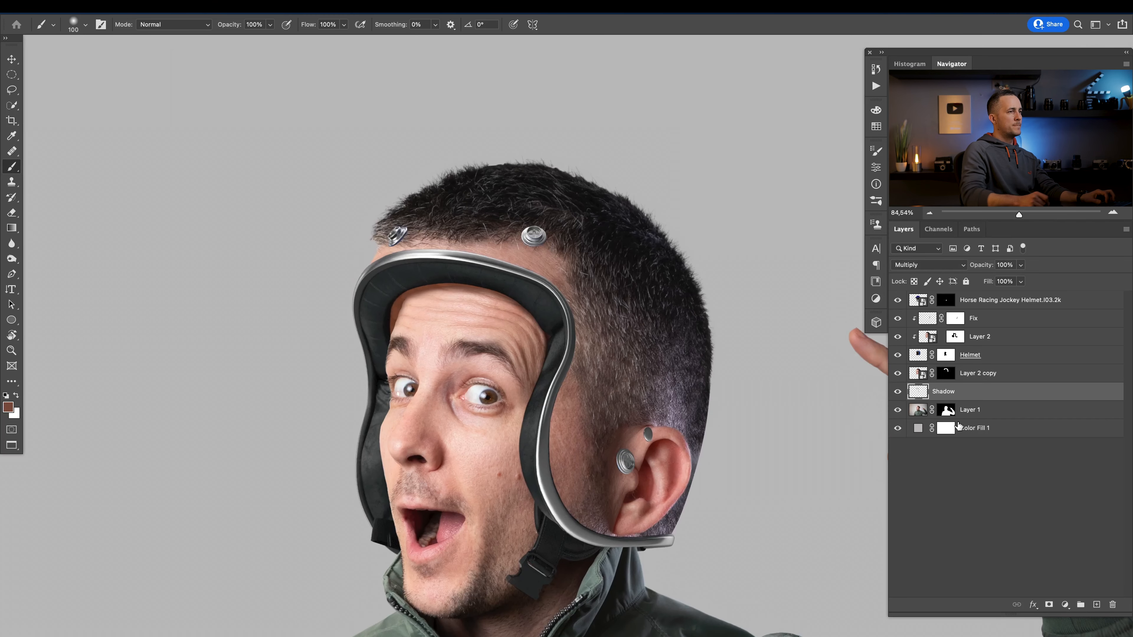
- Add a layer mask to the Shadow layer and set the brush's foreground colour to black
click(1048, 604)
key(d)
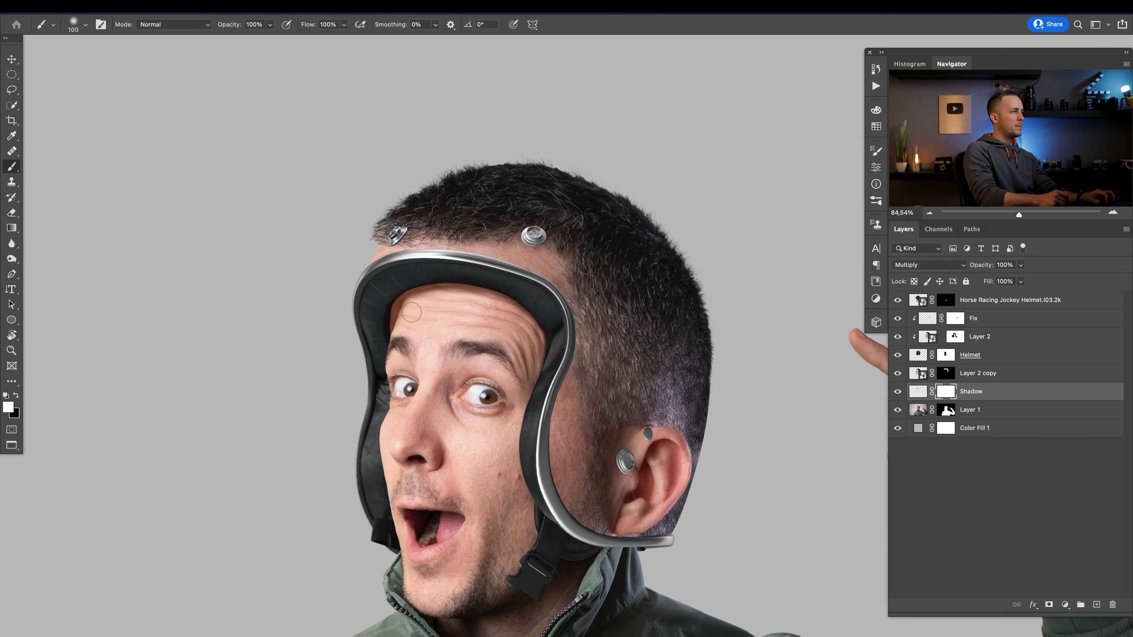
key(x)
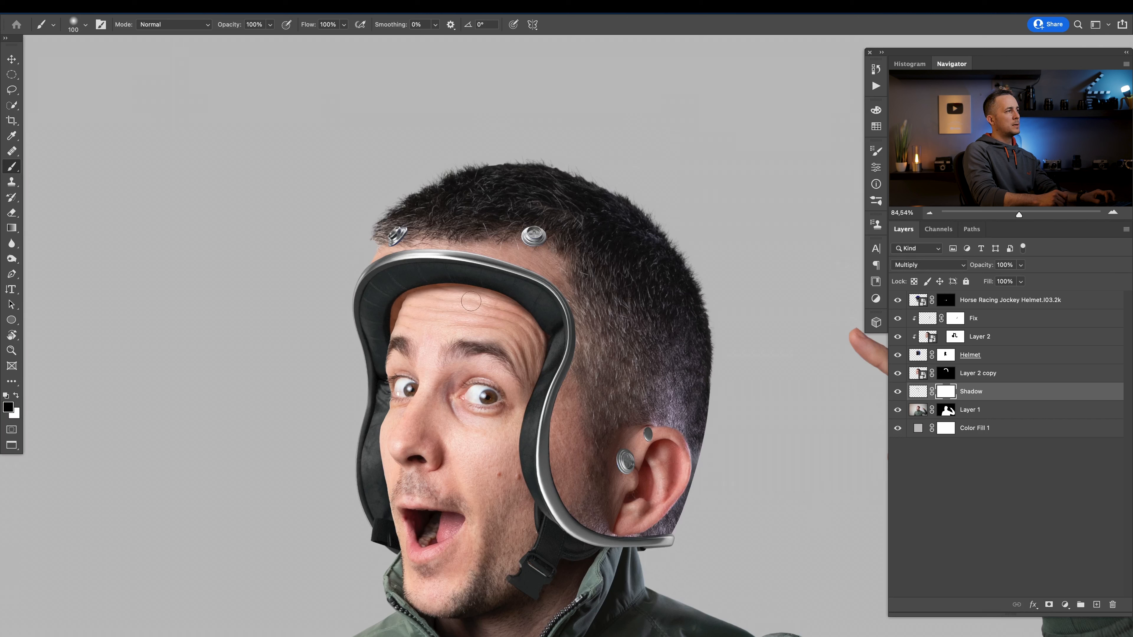
key(x)
key(z)
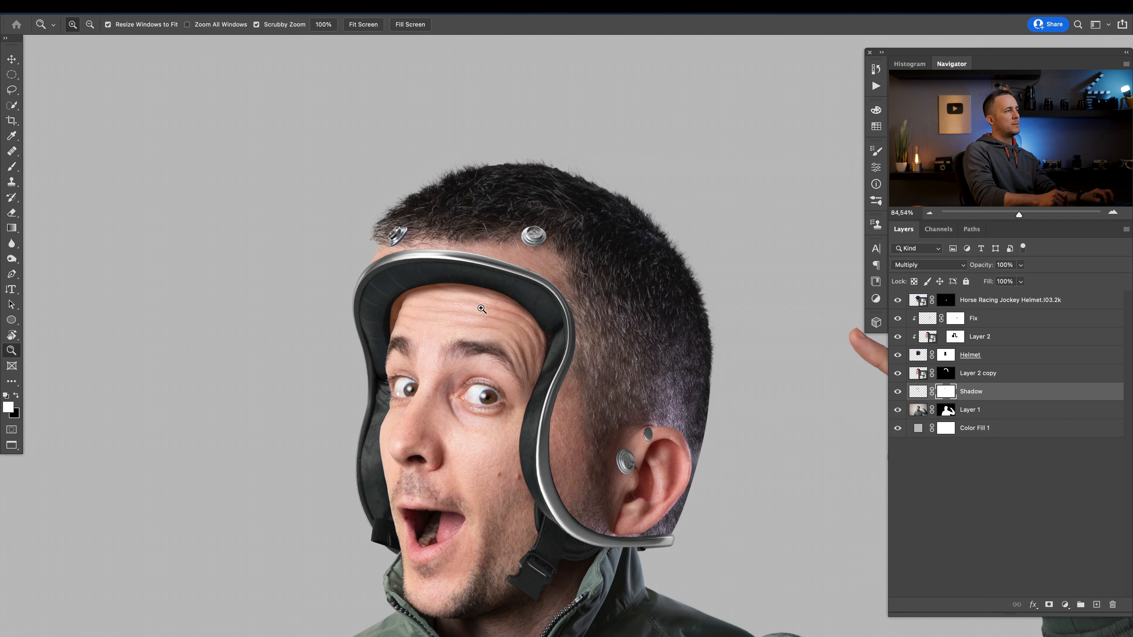
key(b)
key(x)
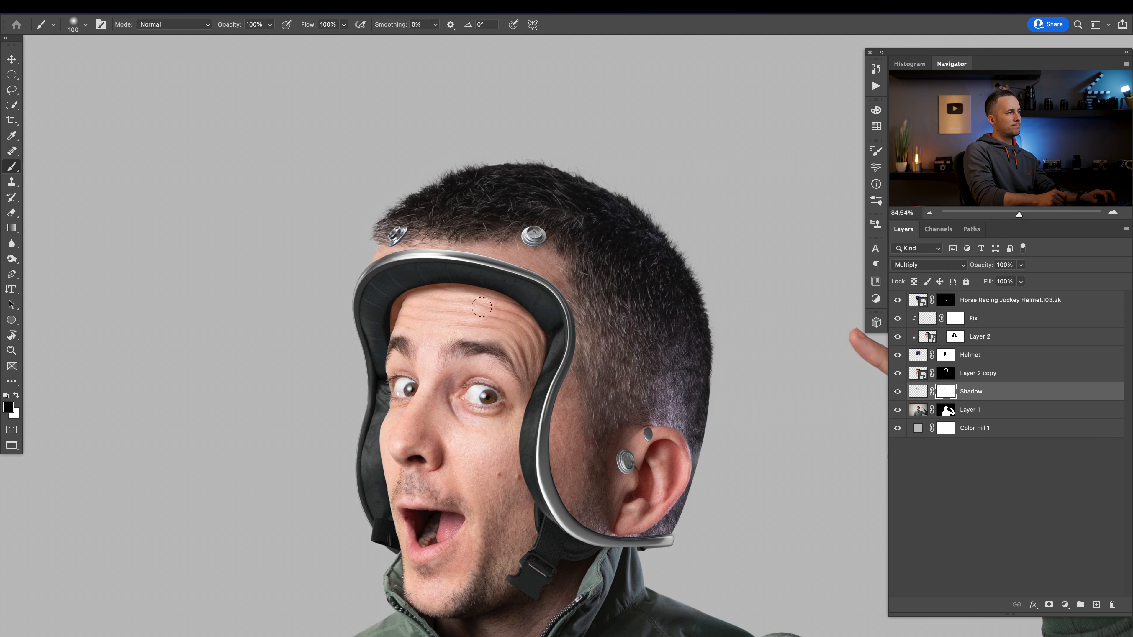
- Duplicate the Helmet layer as a desaturated copy placed directly below the Horse Racing Jockey Helmet layer
scroll(448, 410, down, 5)
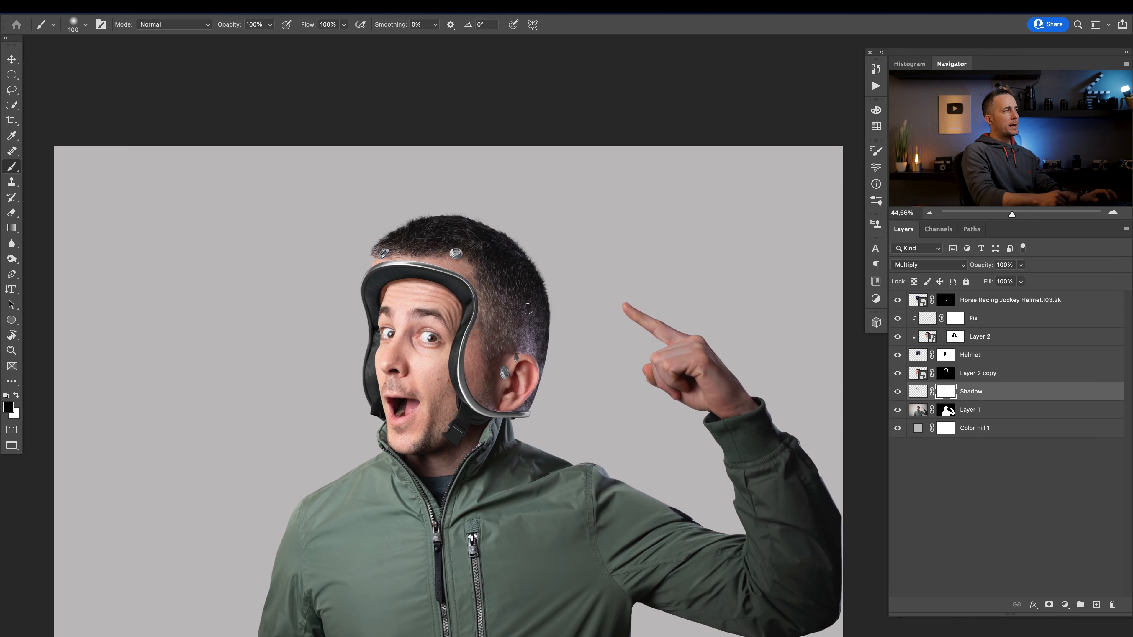
scroll(509, 273, up, 2)
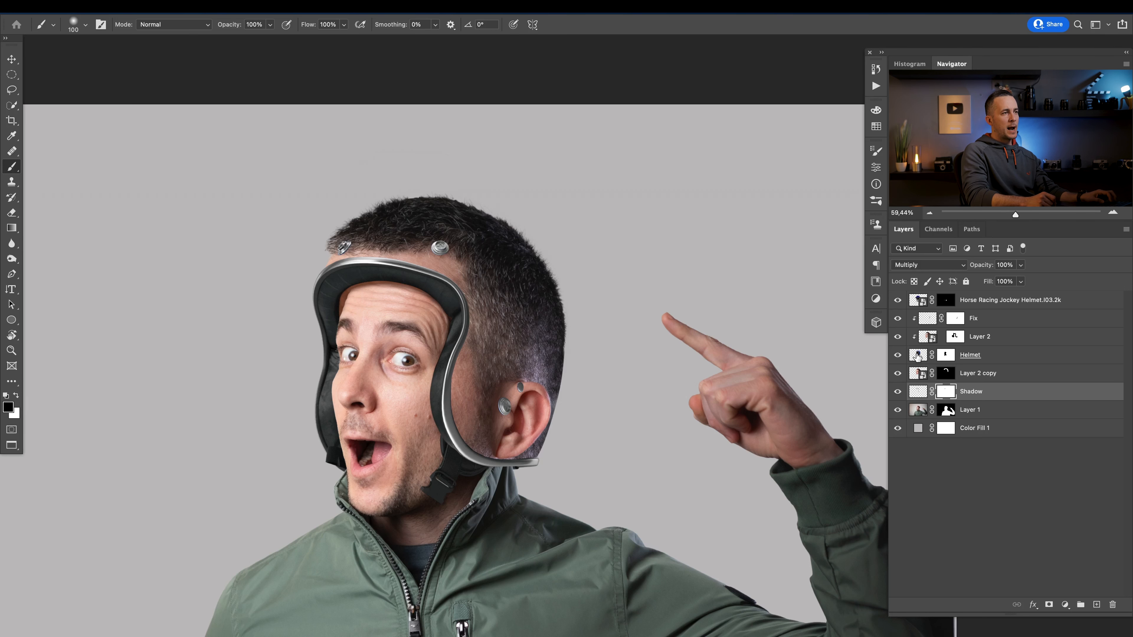
drag(920, 356, 931, 307)
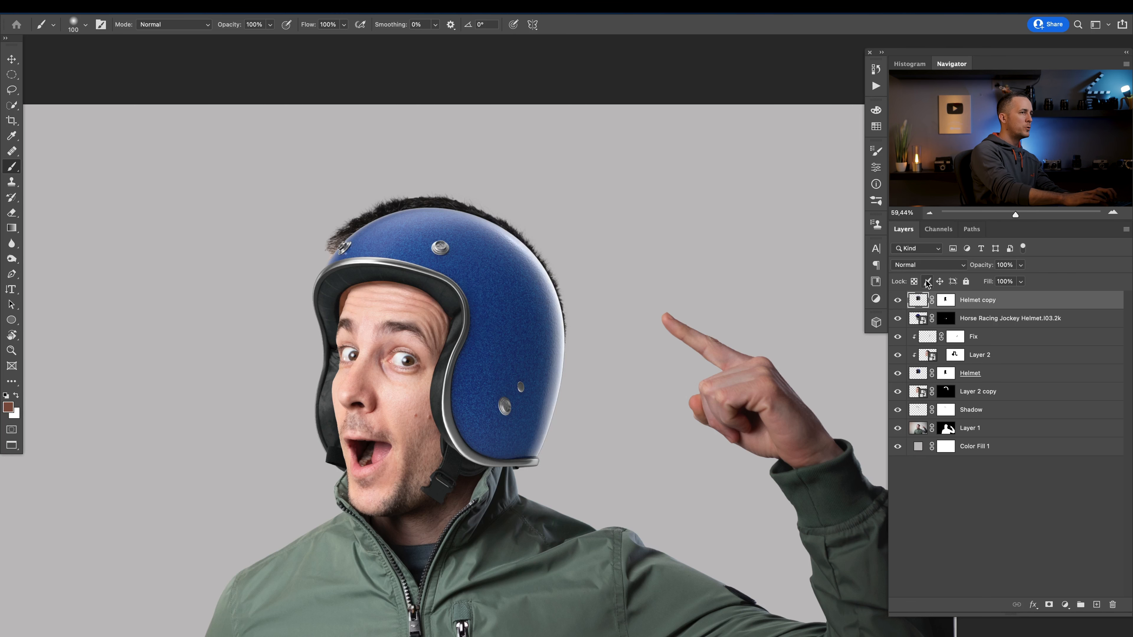
key(super+shift+u)
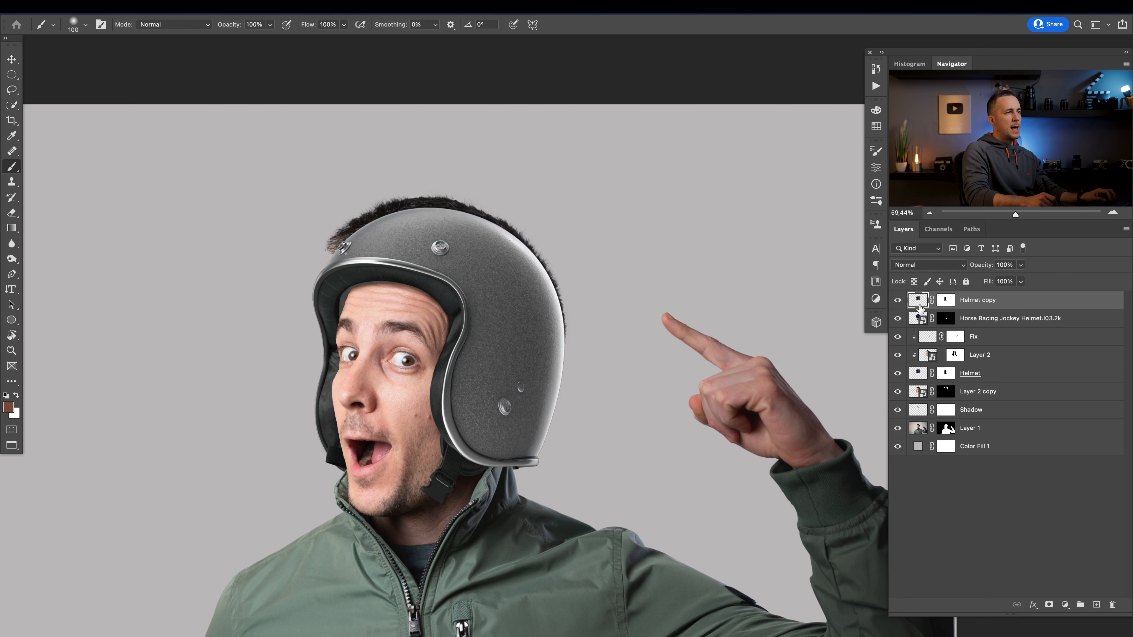
mouse_move(922, 306)
mouse_down()
mouse_move(925, 361)
mouse_move(928, 325)
mouse_up()
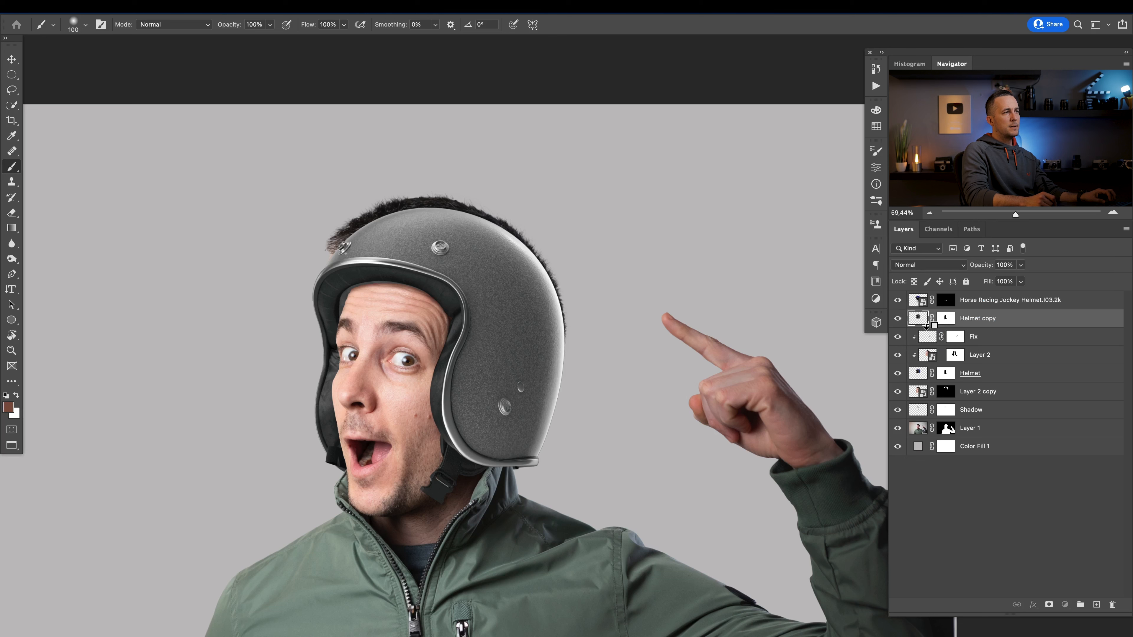
- Clip the Helmet copy layer to the Helmet layer, blend it in Soft Light, and compare the image with it hidden and shown
alt+click(927, 326)
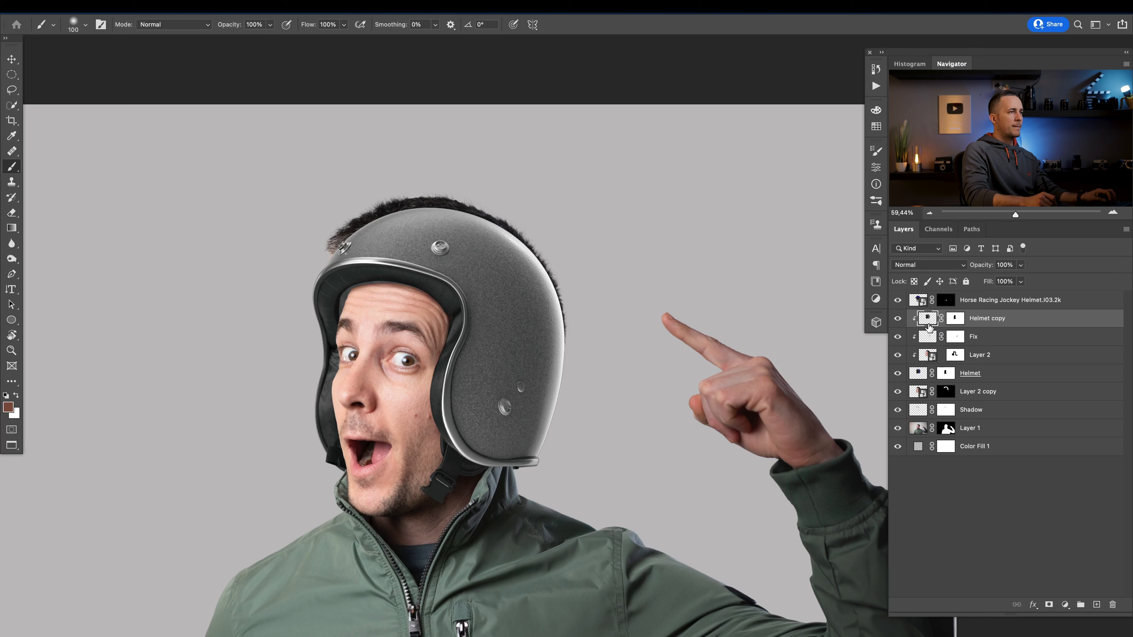
click(928, 265)
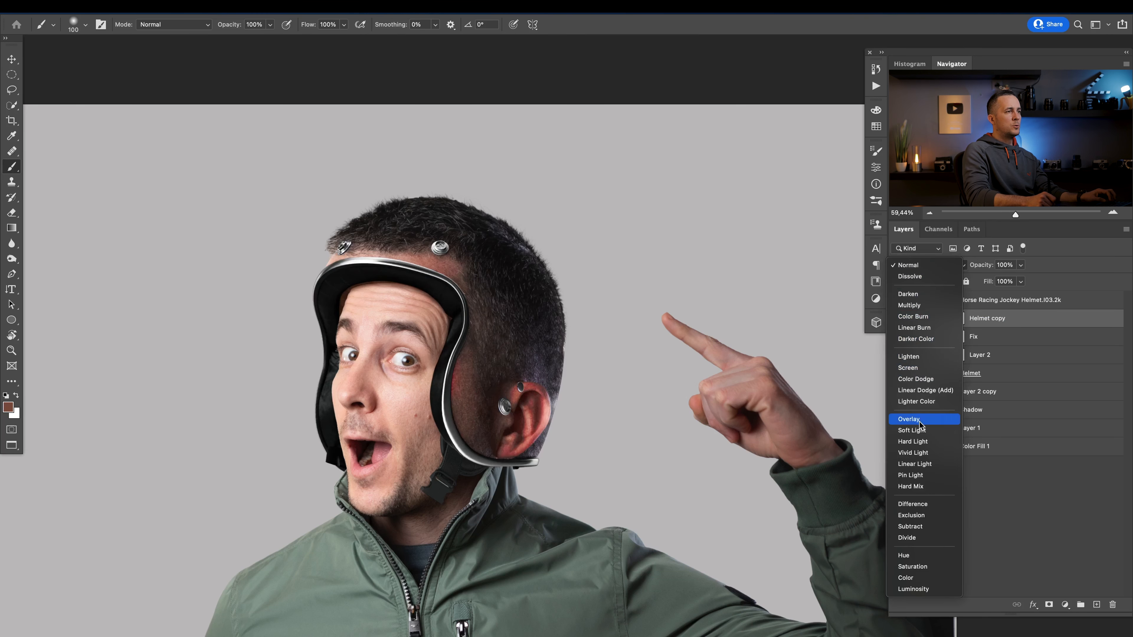
click(919, 431)
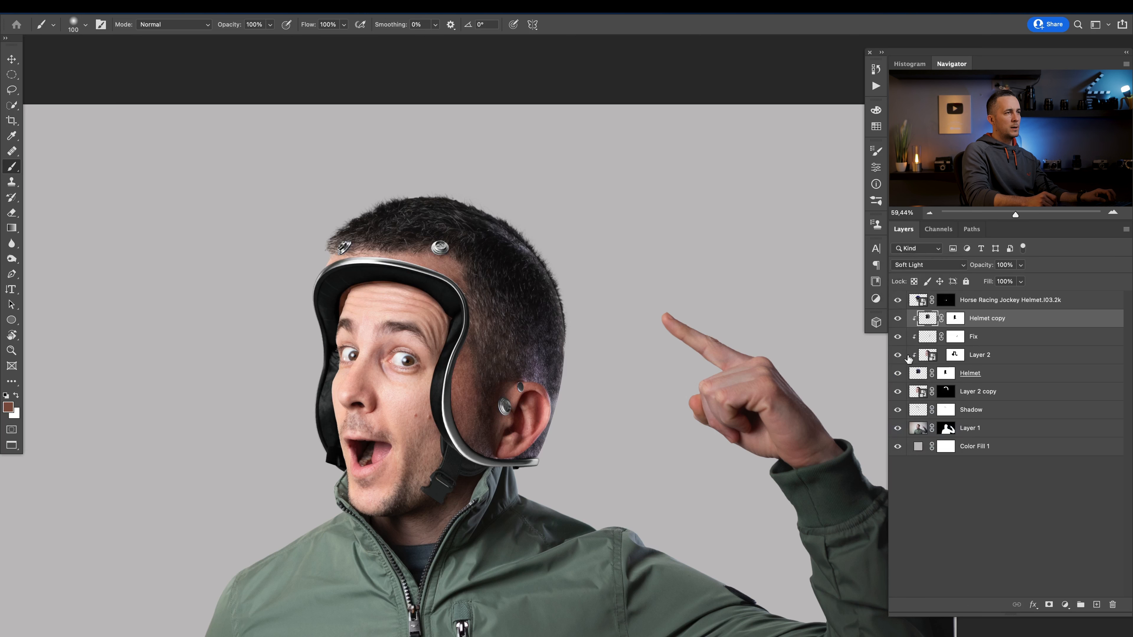
click(899, 319)
click(899, 319)
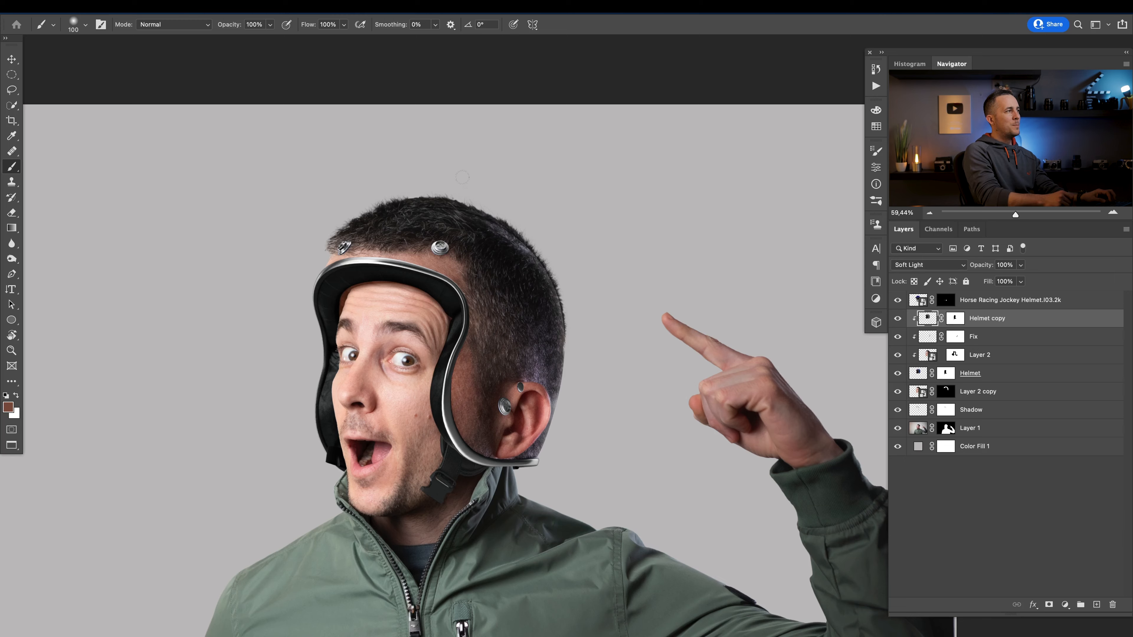
- Rename the Layer 2 copy layer as Hair copy and clip a new empty layer above it
scroll(502, 212, up, 3)
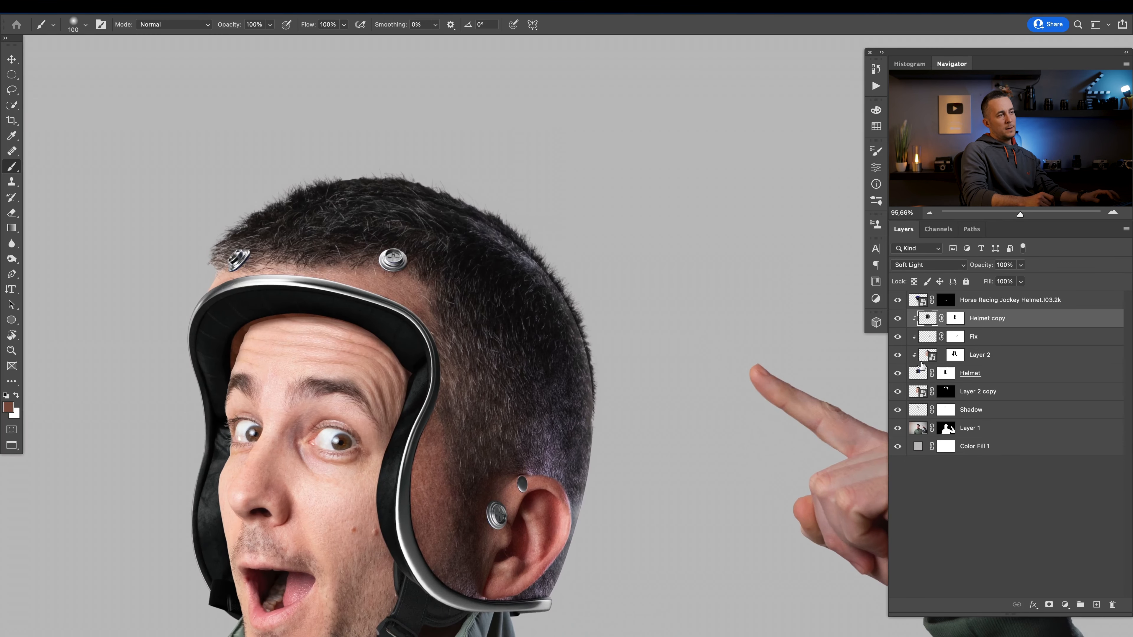
click(917, 395)
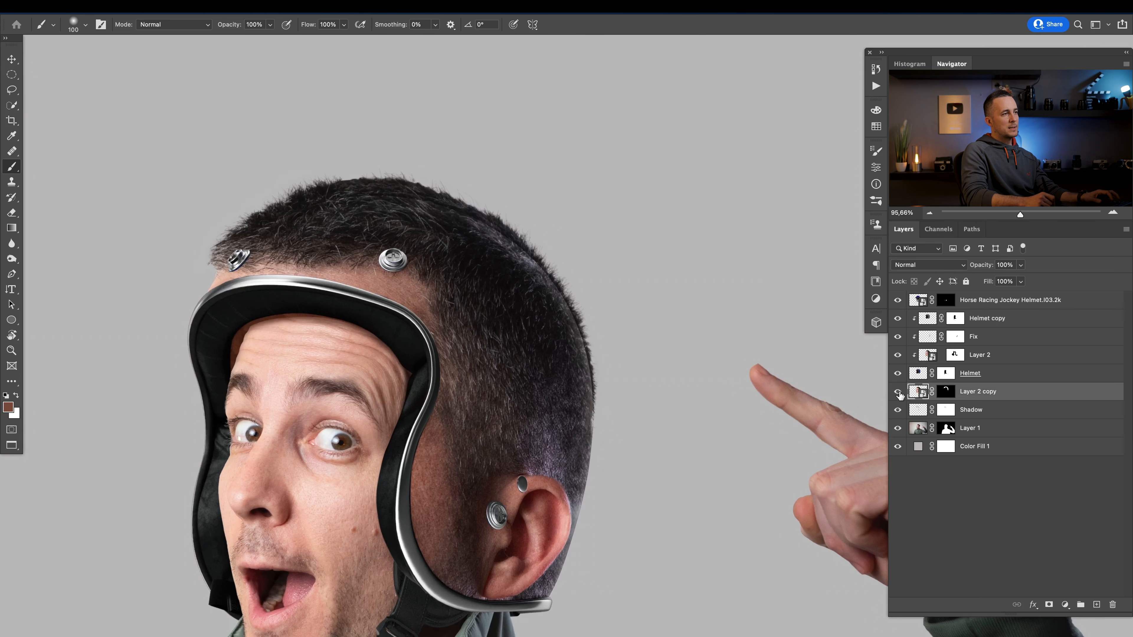
text(Hair copy)
key(Return)
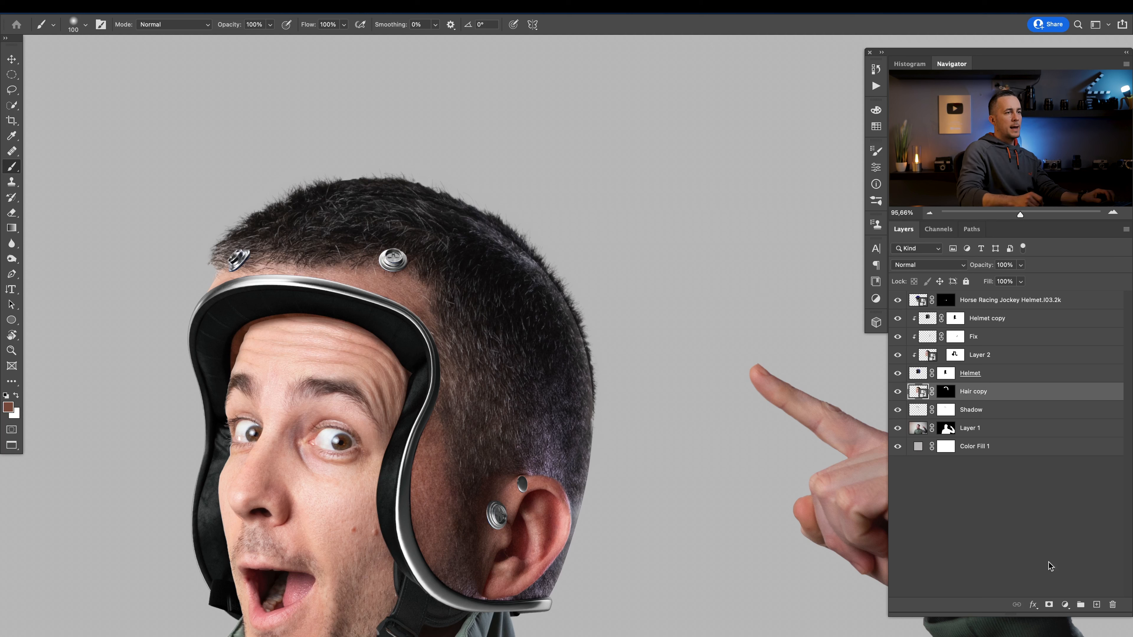
click(1097, 604)
alt+click(921, 400)
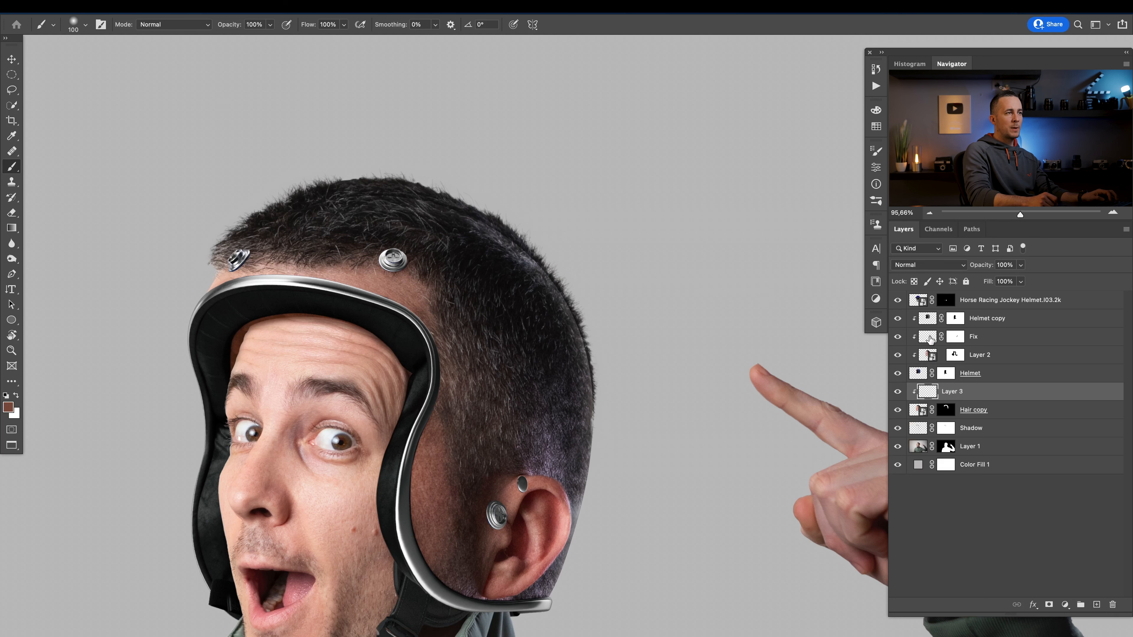
- Rename the Helmet copy layer as Helmet D&B and the new layer above Hair copy as D&B
click(930, 321)
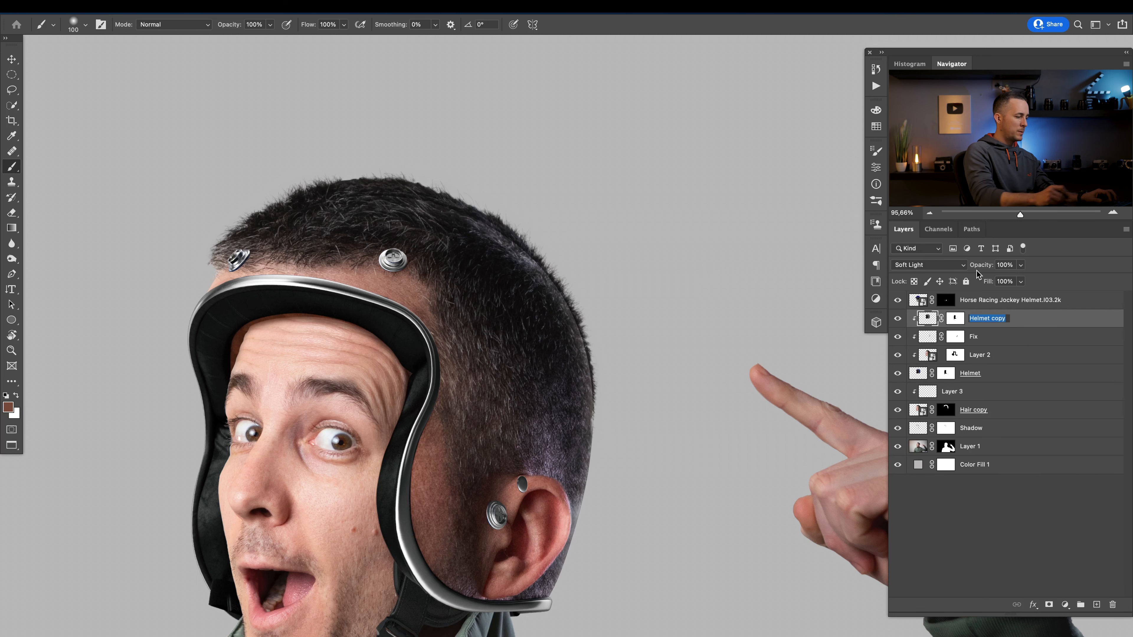
key(Right)
key(BackSpace)
key(BackSpace)
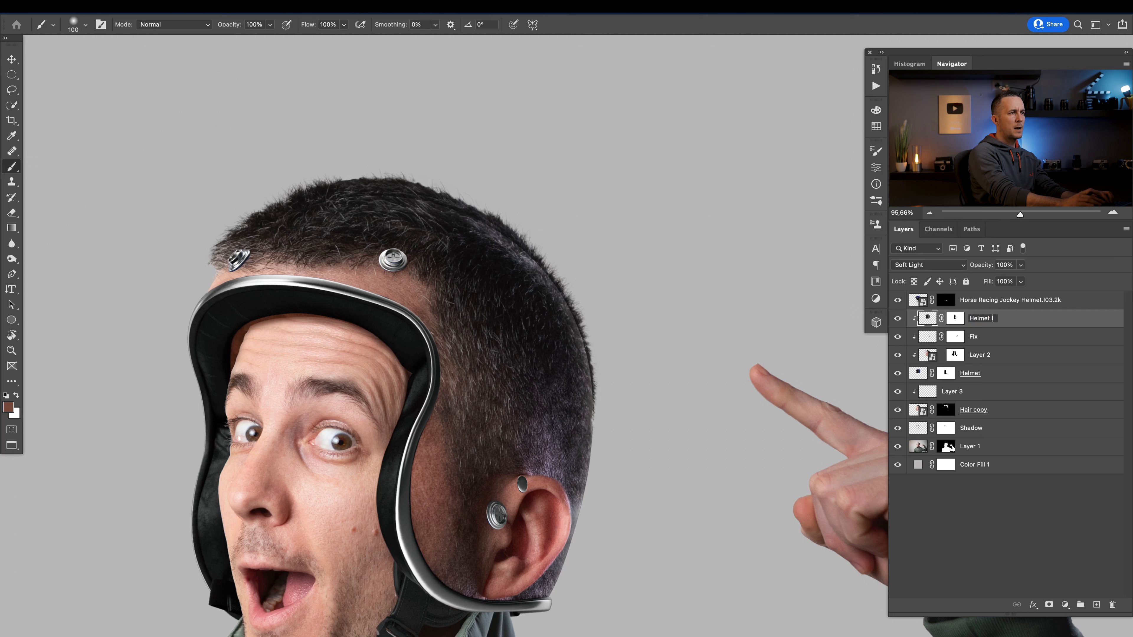
text(c)
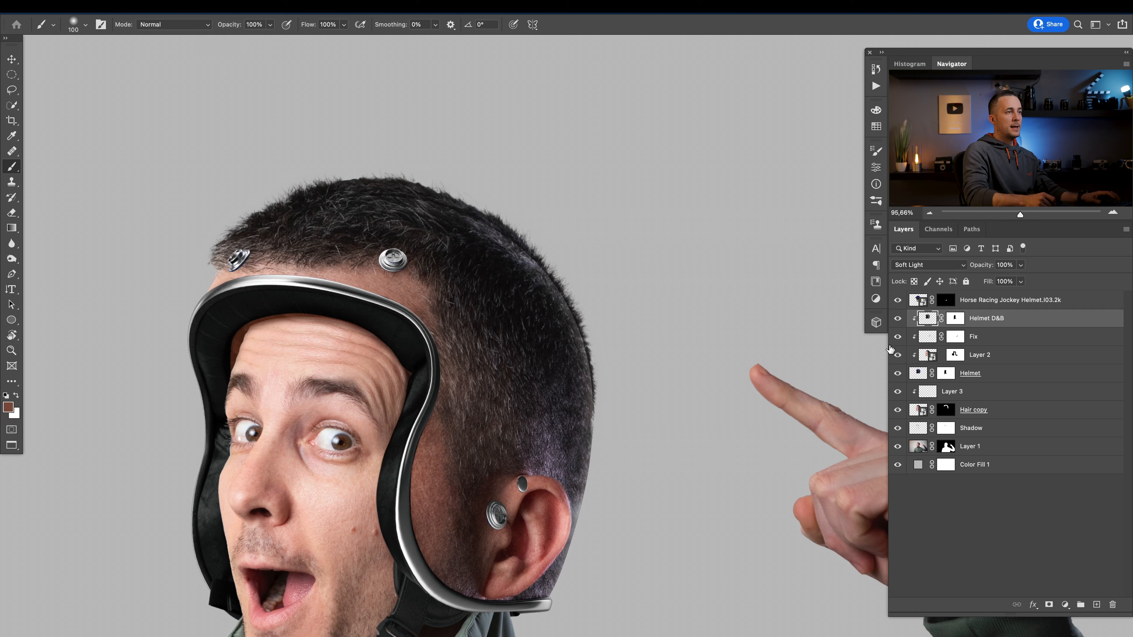
click(952, 395)
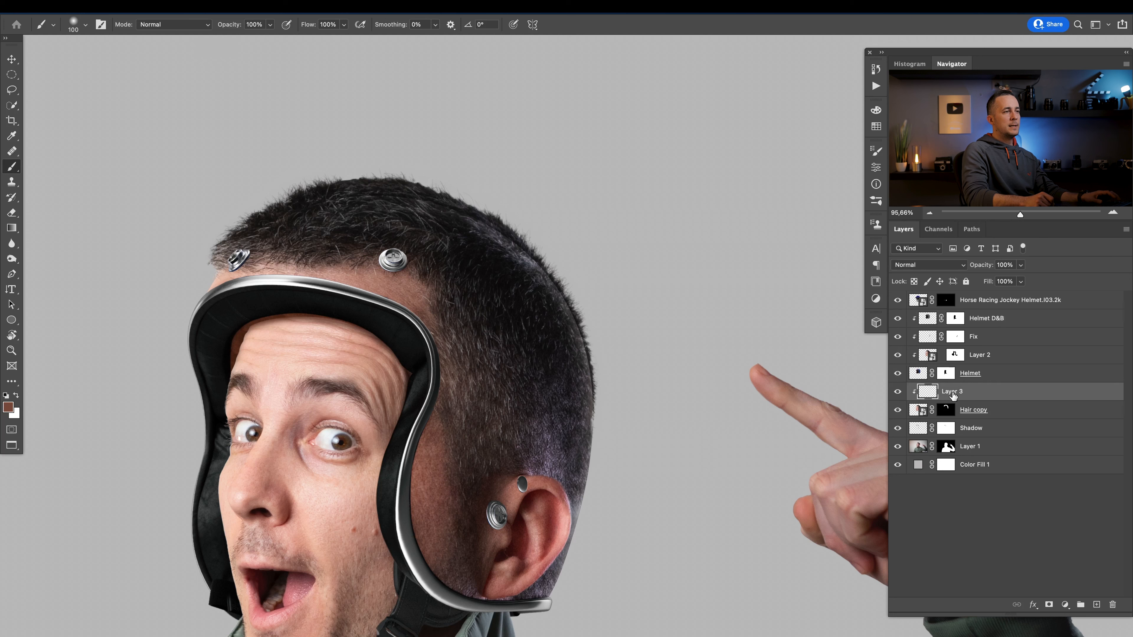
text(D&B)
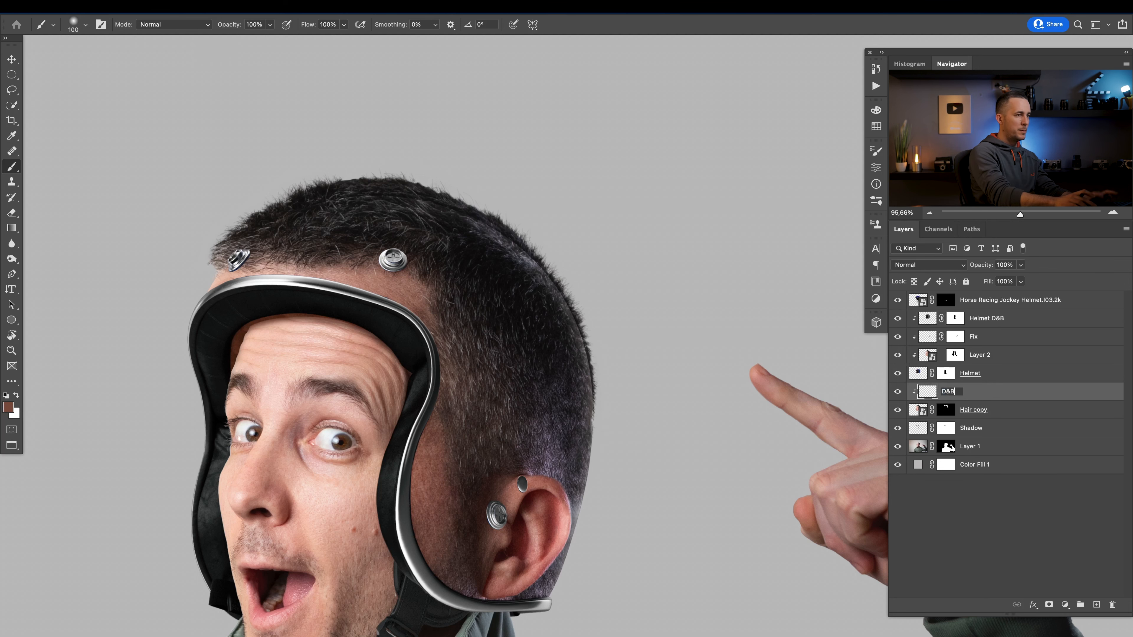
key(Return)
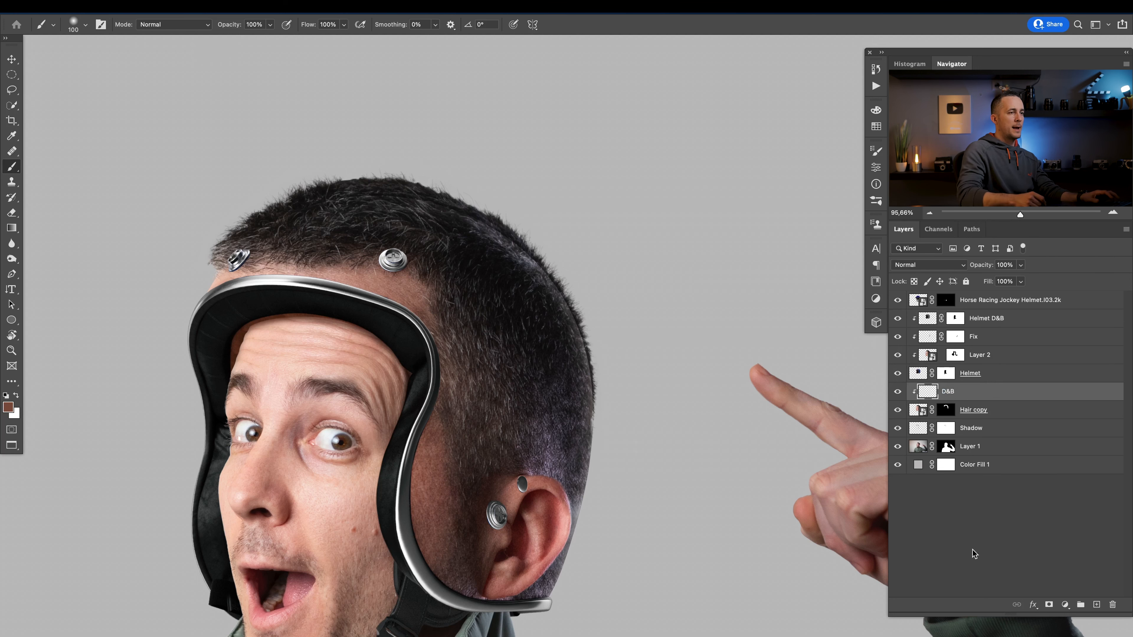
- Set the D&B layer's blend mode to Soft Light, like the Helmet D&B layer
click(929, 322)
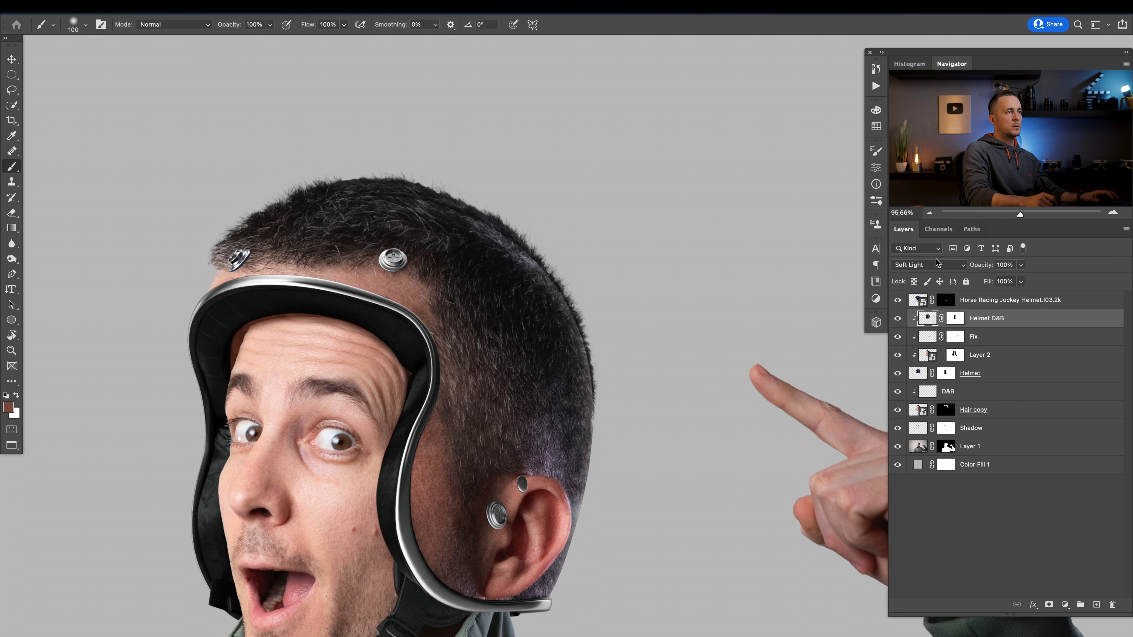
click(929, 392)
click(929, 268)
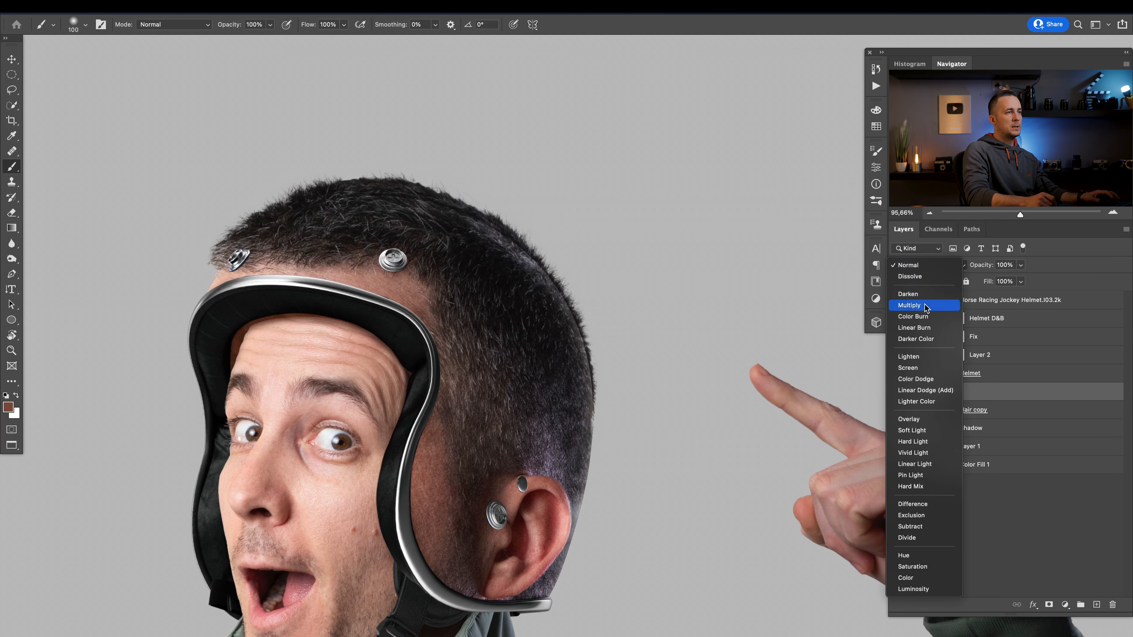
click(936, 436)
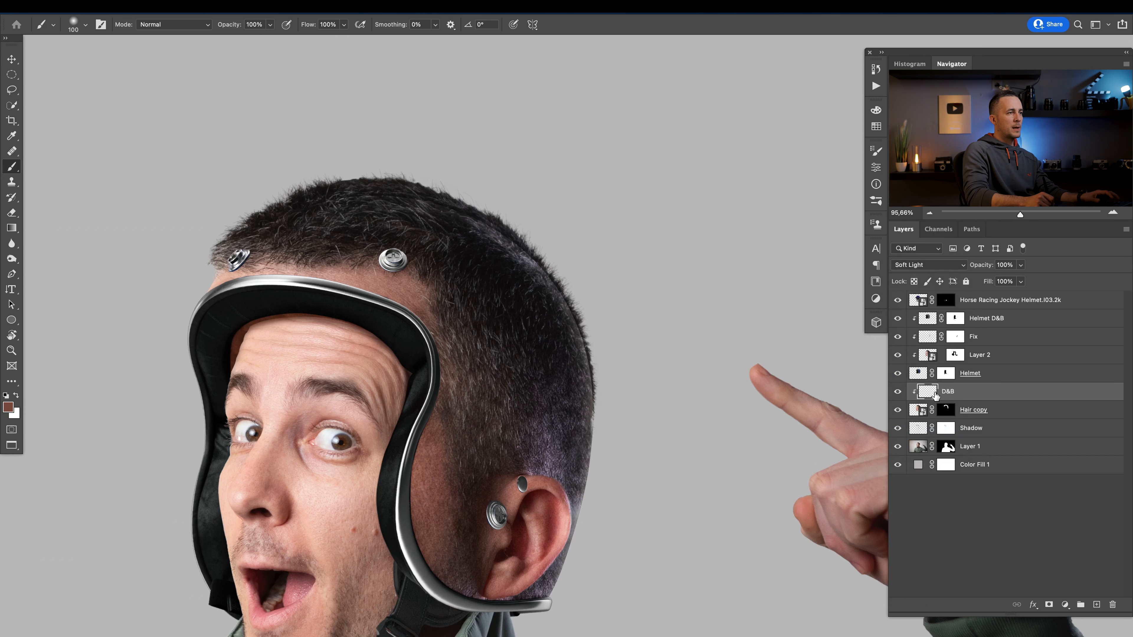
- Paint white with a 200 px brush along the hair's back edge on the D&B layer, and check the edge closely with the brush at 7 px
key(x)
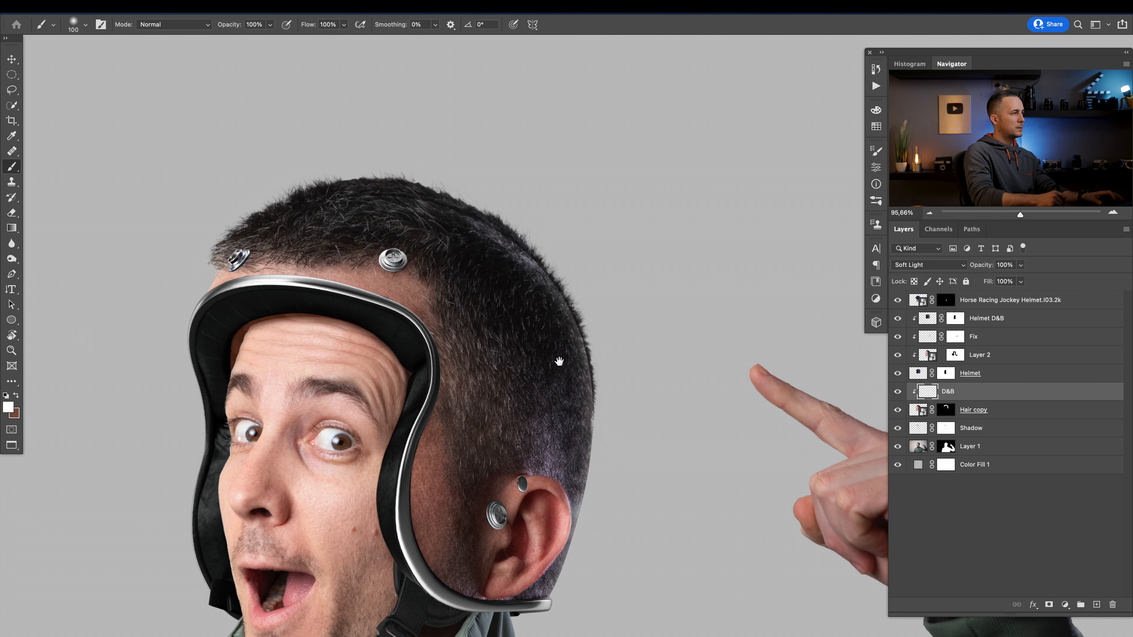
scroll(559, 361, down, 5)
key([)
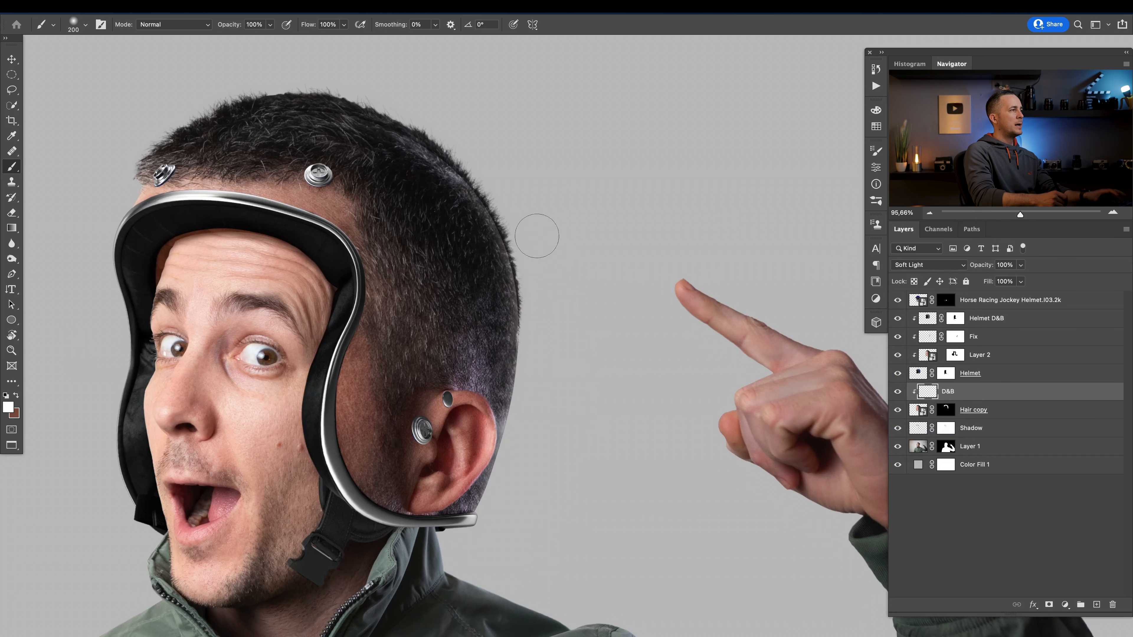
right_click(561, 251)
key(Return)
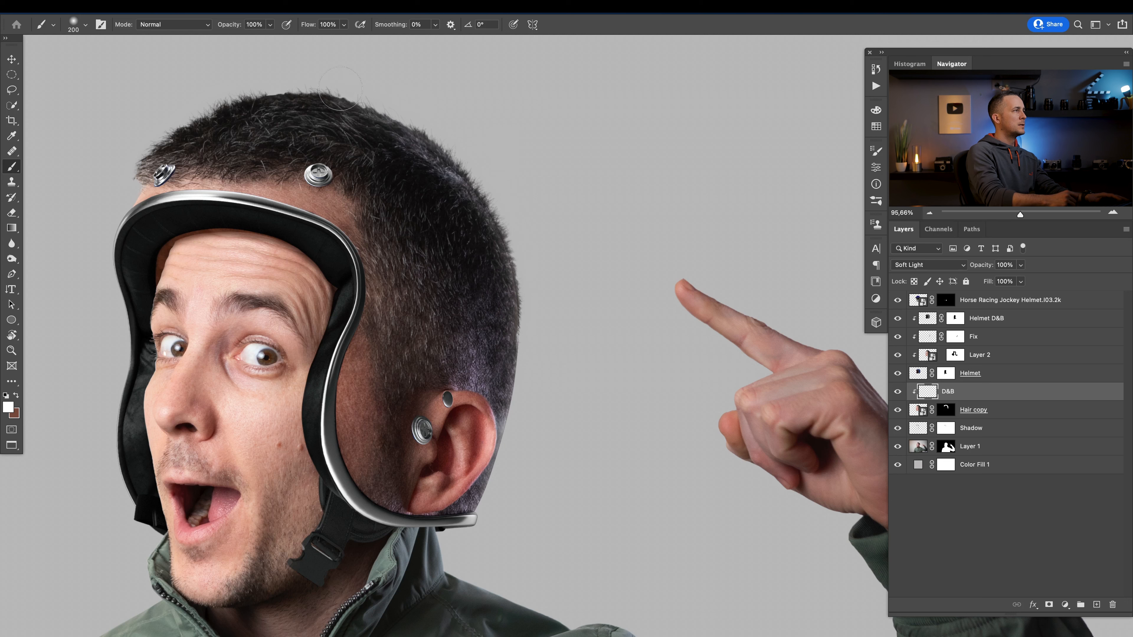
drag(508, 334, 486, 421)
drag(491, 279, 622, 316)
click(602, 316)
key(bracketleft)
key(bracketleft)
key(bracketleft)
key(bracketleft)
key(bracketleft)
key(bracketleft)
key(bracketleft)
key(bracketleft)
key(bracketleft)
key(bracketleft)
key(bracketleft)
key(bracketleft)
key(bracketleft)
key(bracketleft)
key(bracketleft)
key(bracketleft)
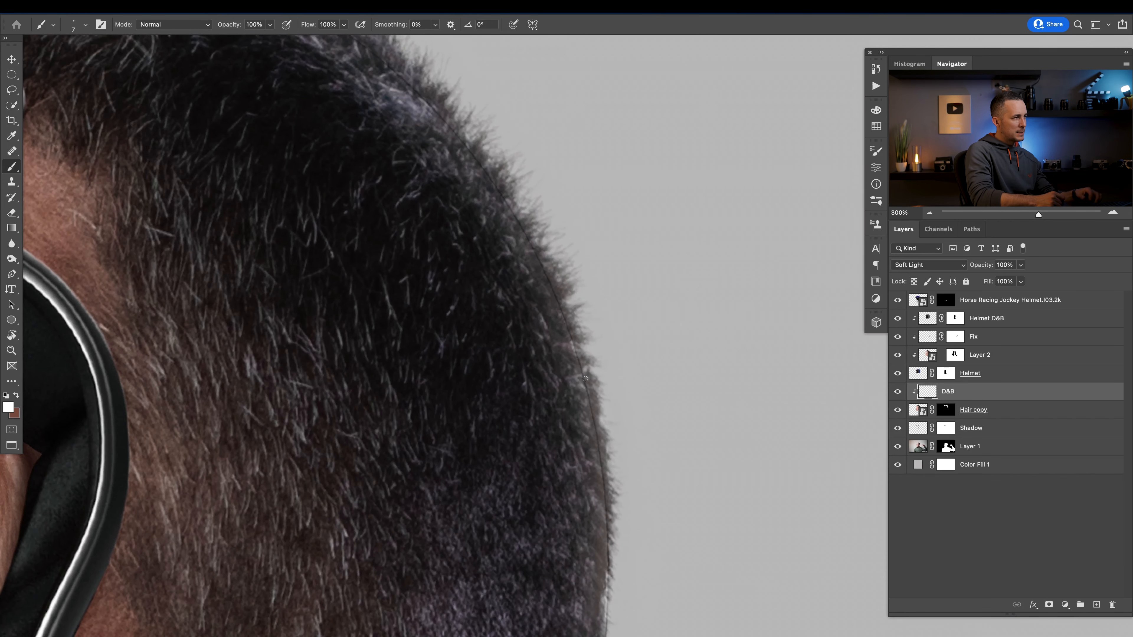
scroll(589, 433, down, 2)
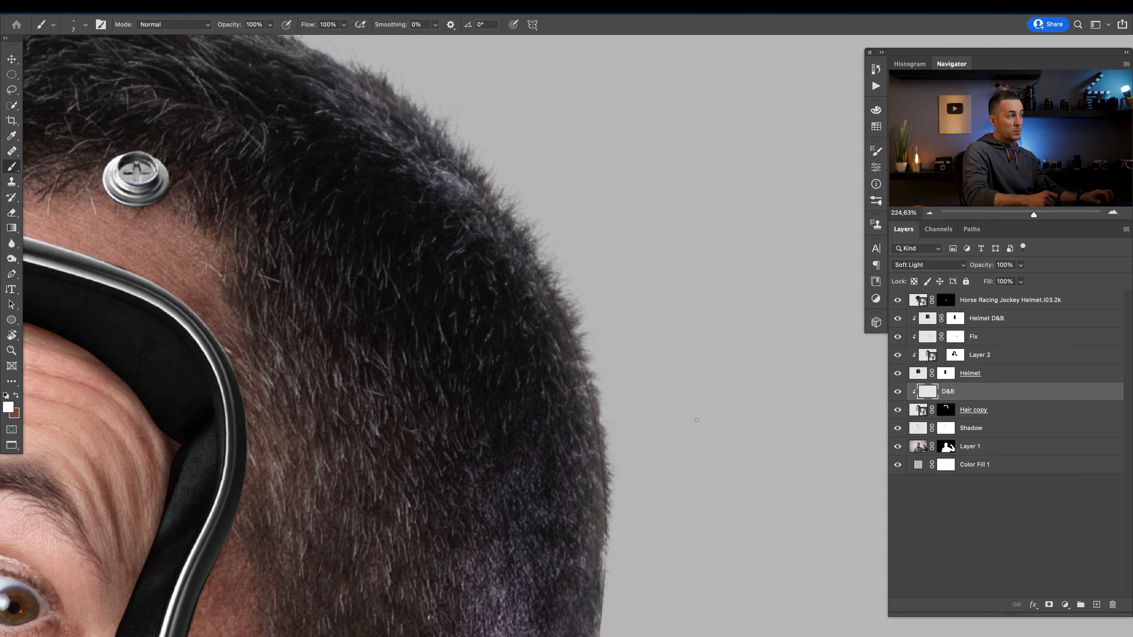
scroll(697, 419, down, 4)
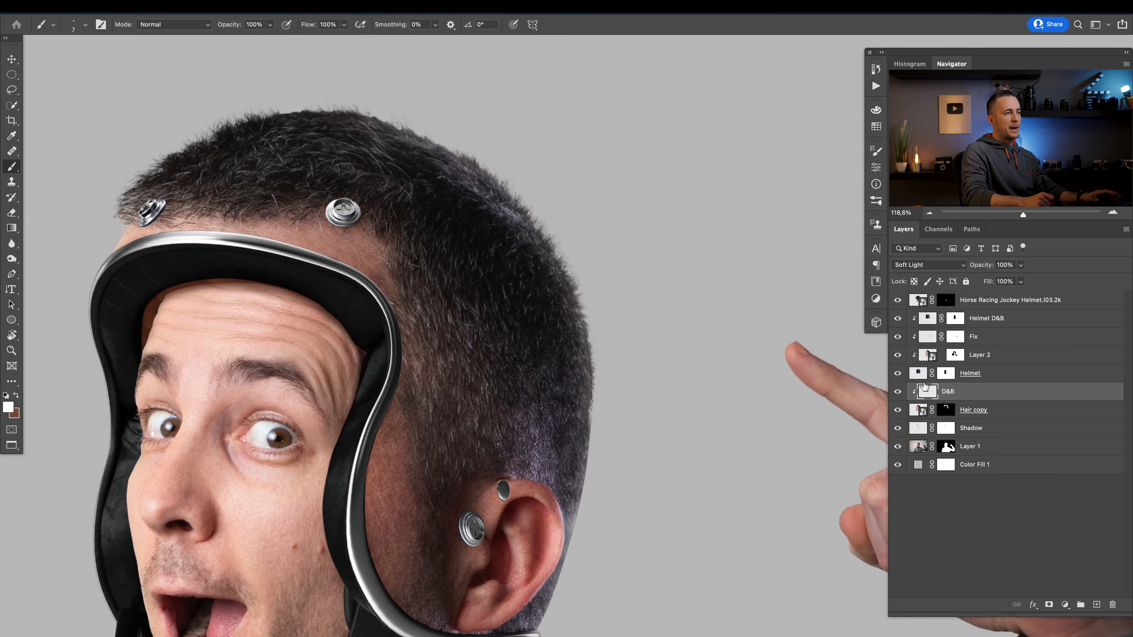
- Hide the D&B layer and paint black on the Helmet D&B mask with a 250 px brush along the back and top edge of the hair
click(955, 319)
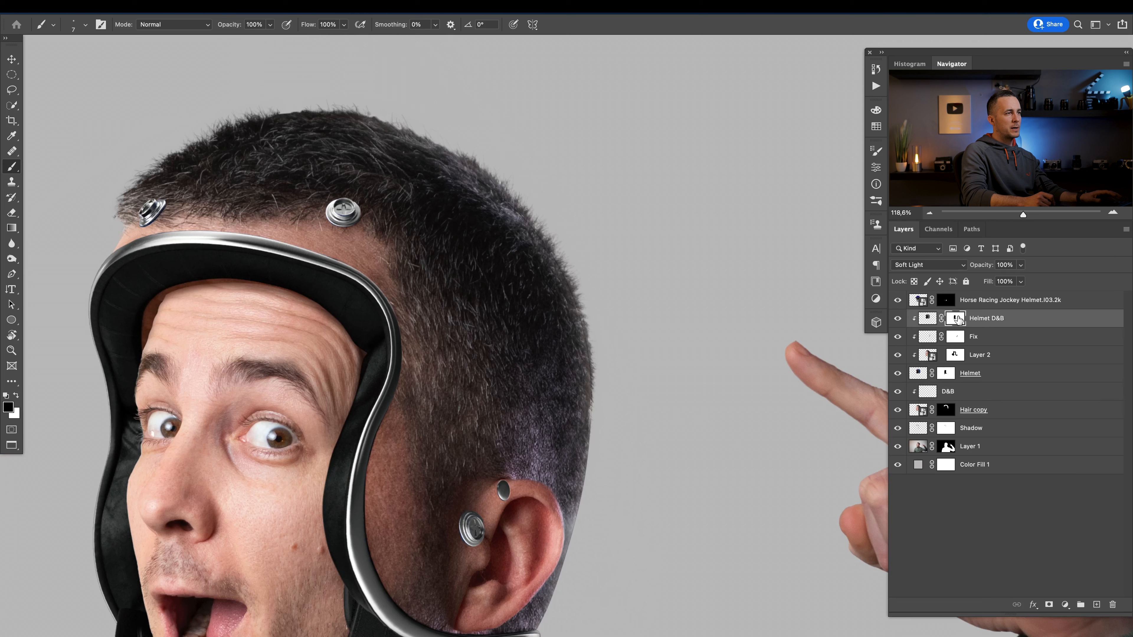
click(899, 392)
key(bracketright)
key(bracketright)
key(bracketright)
key(bracketright)
key(bracketright)
key(bracketright)
key(bracketright)
key(bracketright)
key(bracketright)
key(bracketright)
key(bracketright)
key(bracketright)
key(bracketright)
key(bracketright)
key(bracketright)
key(bracketright)
key(bracketright)
key(bracketright)
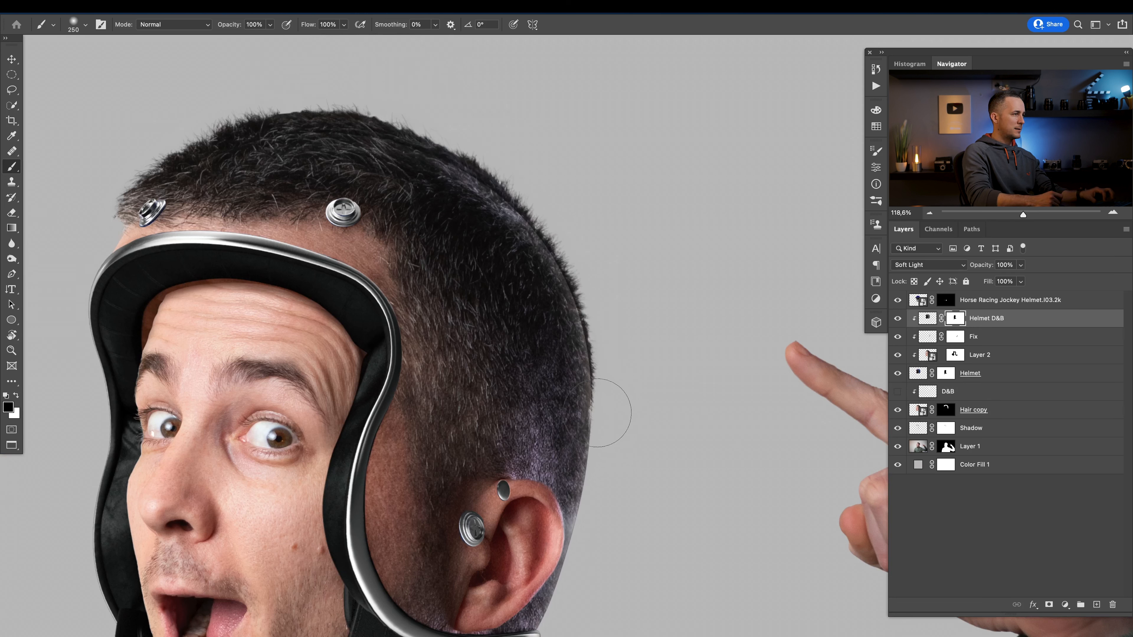
mouse_move(599, 431)
mouse_down()
mouse_move(594, 243)
mouse_move(622, 359)
mouse_move(571, 237)
mouse_move(525, 167)
mouse_move(456, 130)
mouse_move(527, 185)
mouse_move(430, 107)
mouse_move(468, 114)
mouse_move(346, 88)
mouse_up()
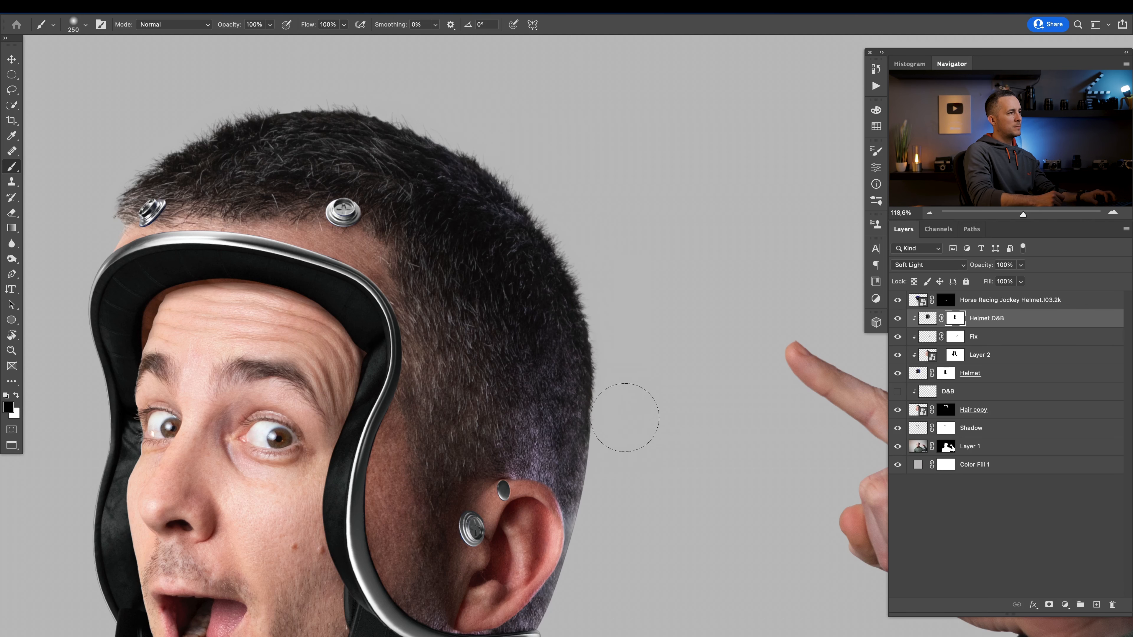
drag(696, 389, 598, 357)
drag(645, 427, 531, 345)
- Compare the whole composite with Layer 1 hidden and shown, and check the colour of the background fill without changing it
scroll(562, 380, down, 1)
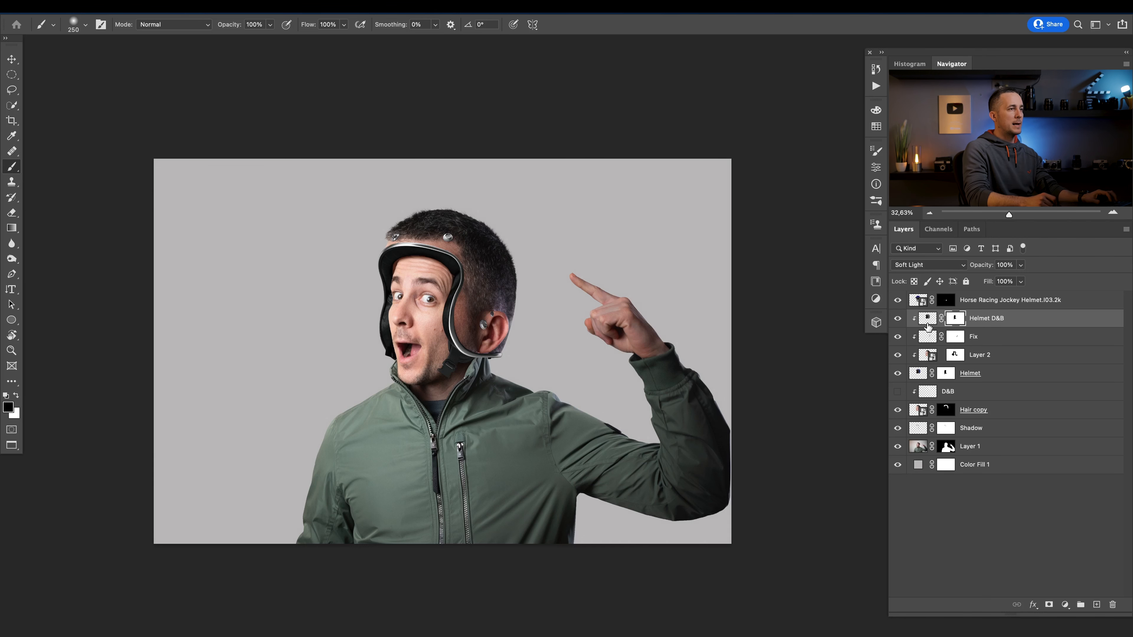
click(898, 447)
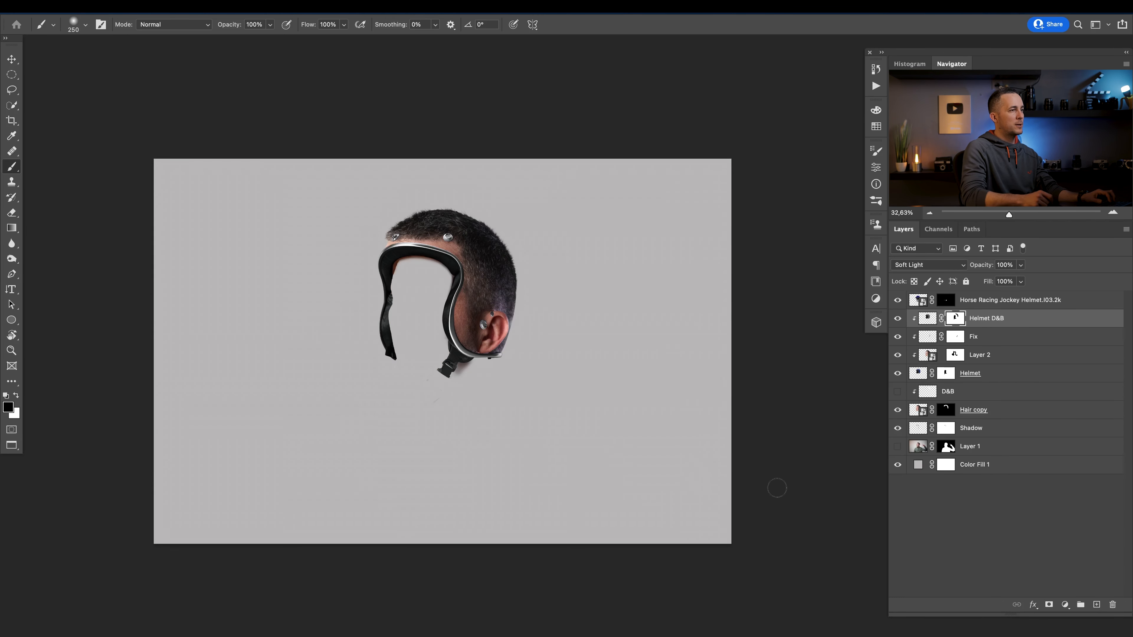
click(898, 447)
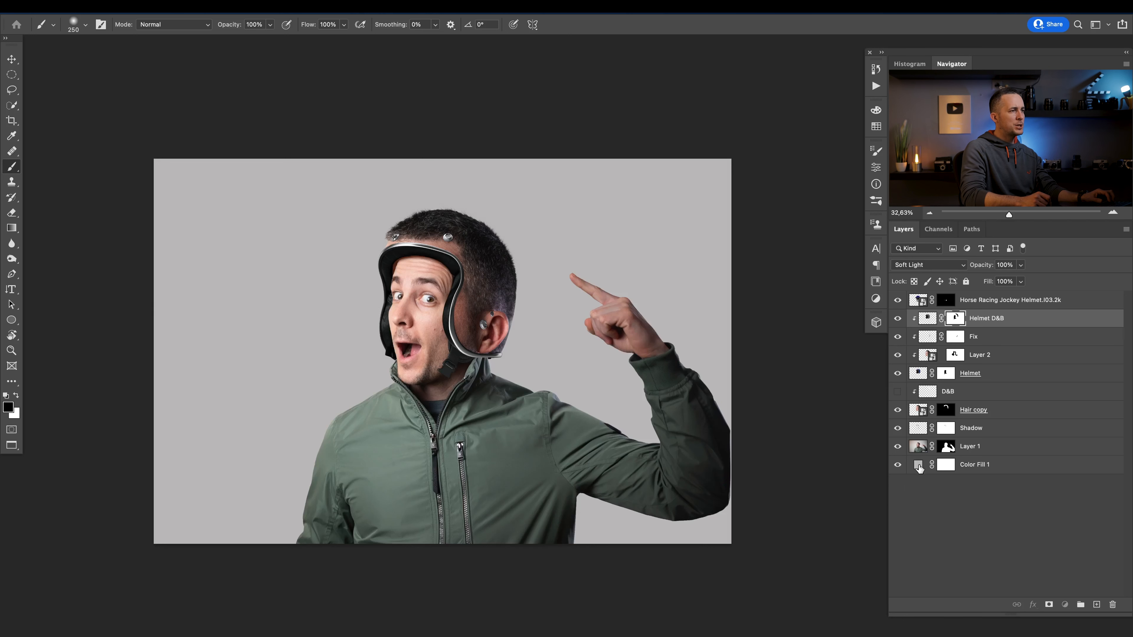
double_click(918, 466)
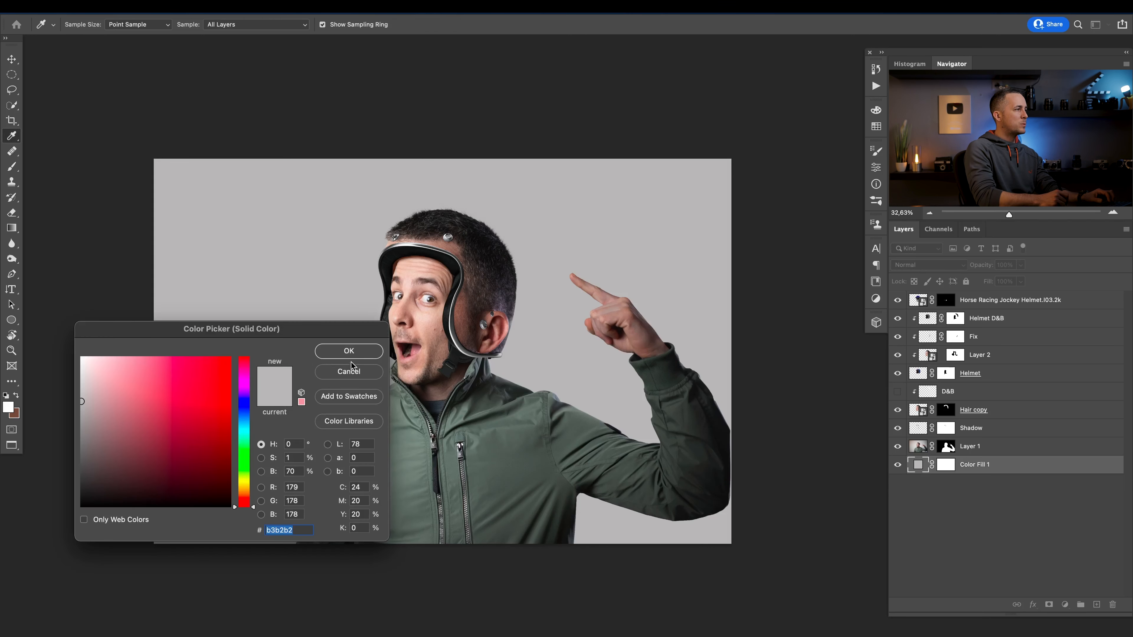
click(355, 373)
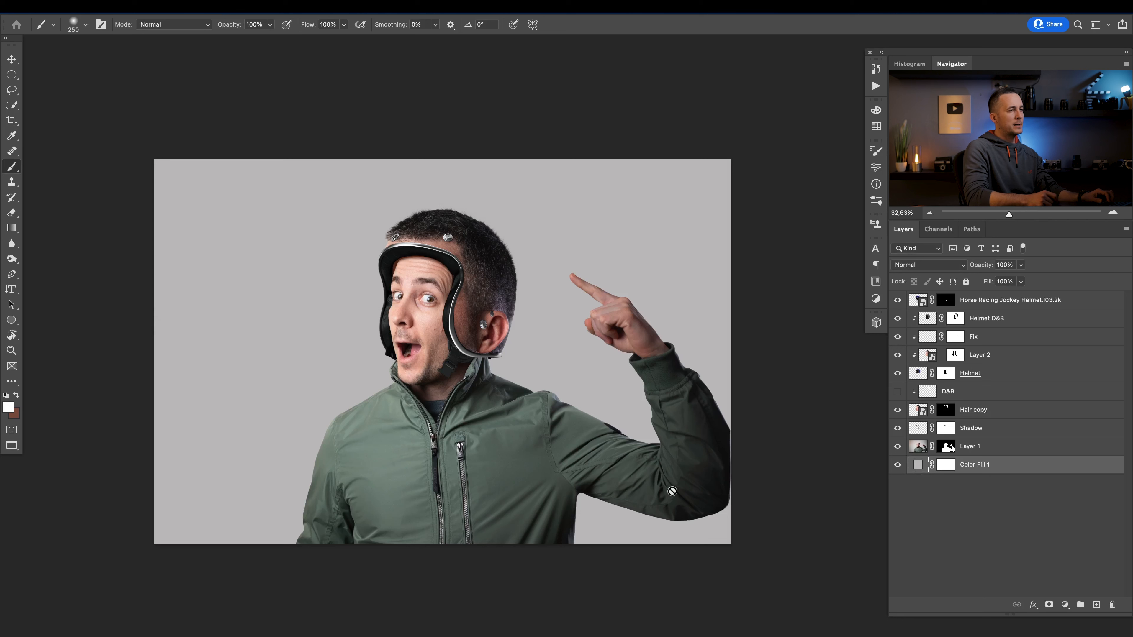
- Add a Hue/Saturation adjustment clipped to Layer 1 and enable Colorize
click(923, 448)
click(1066, 605)
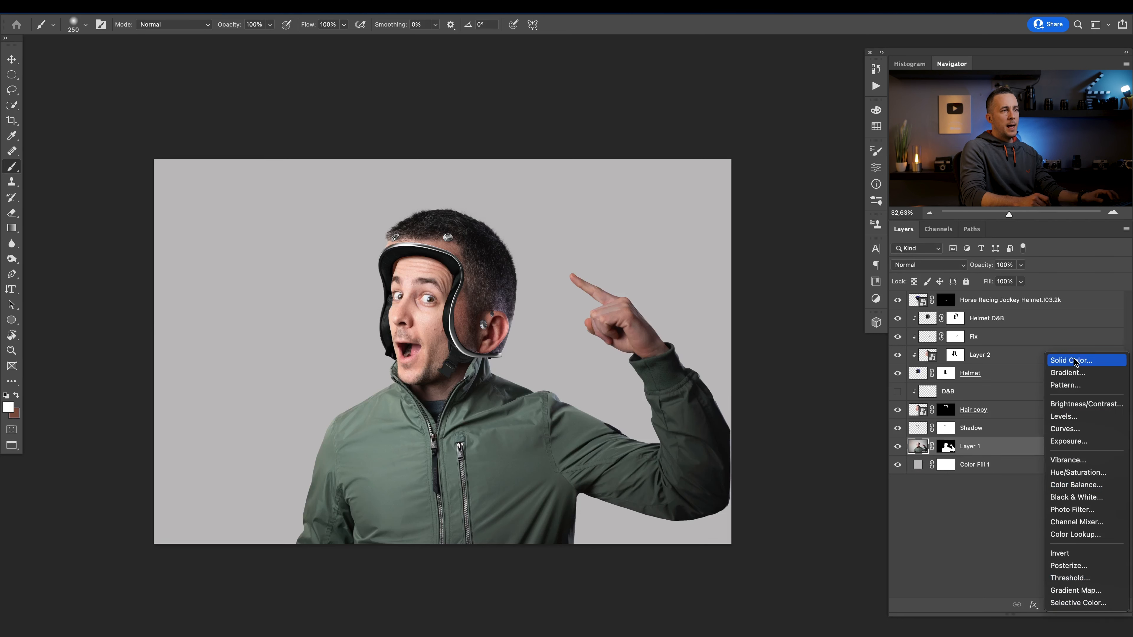
click(1063, 473)
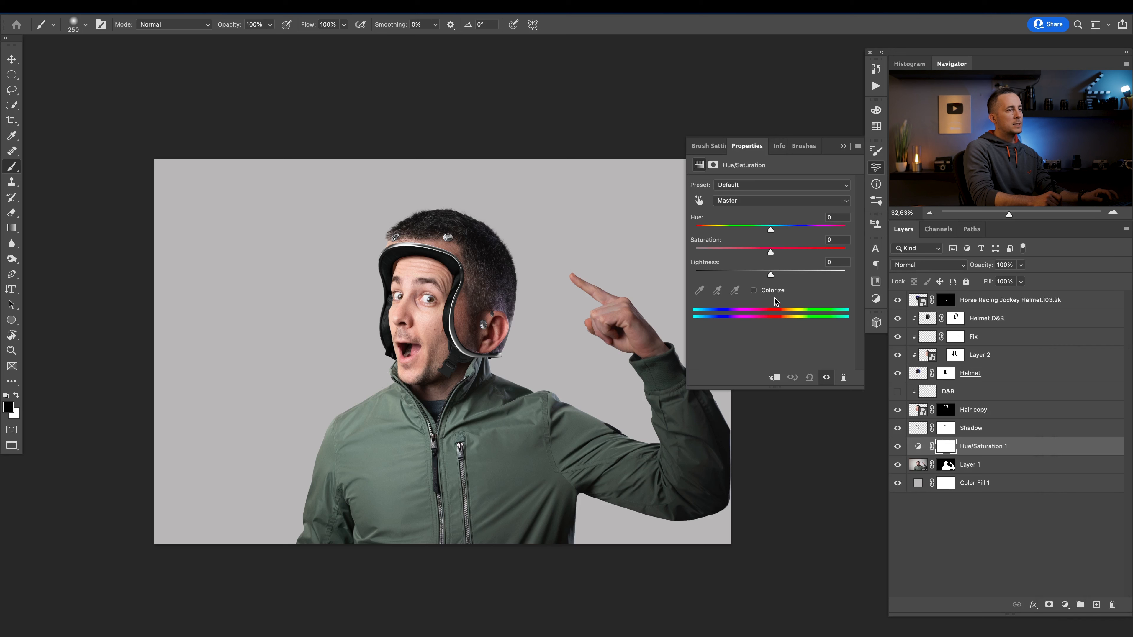
click(775, 377)
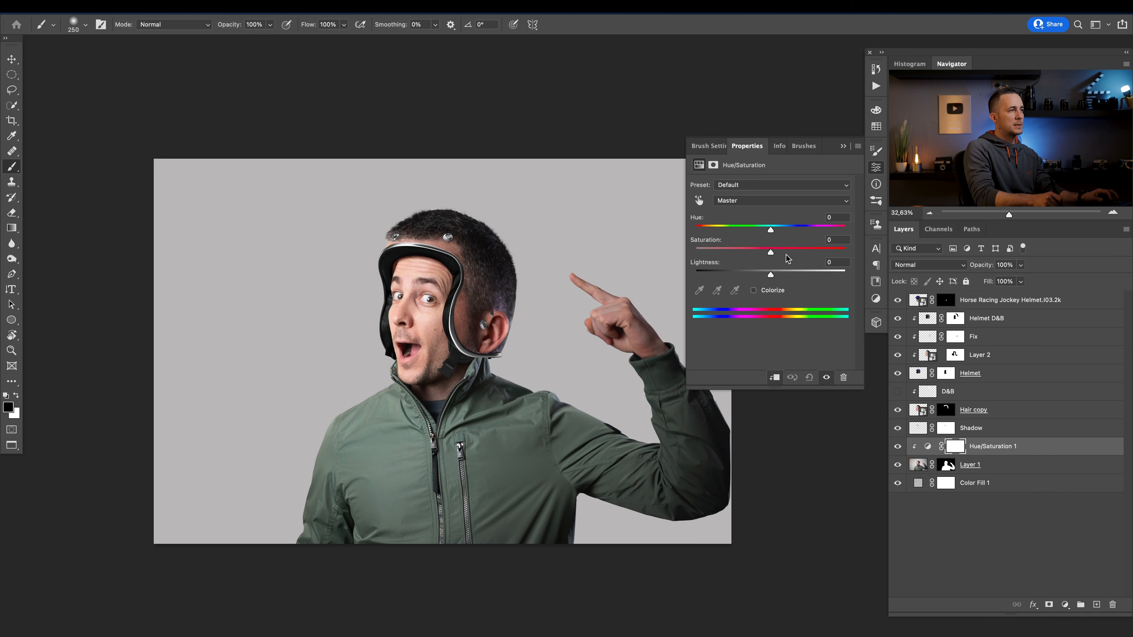
click(753, 290)
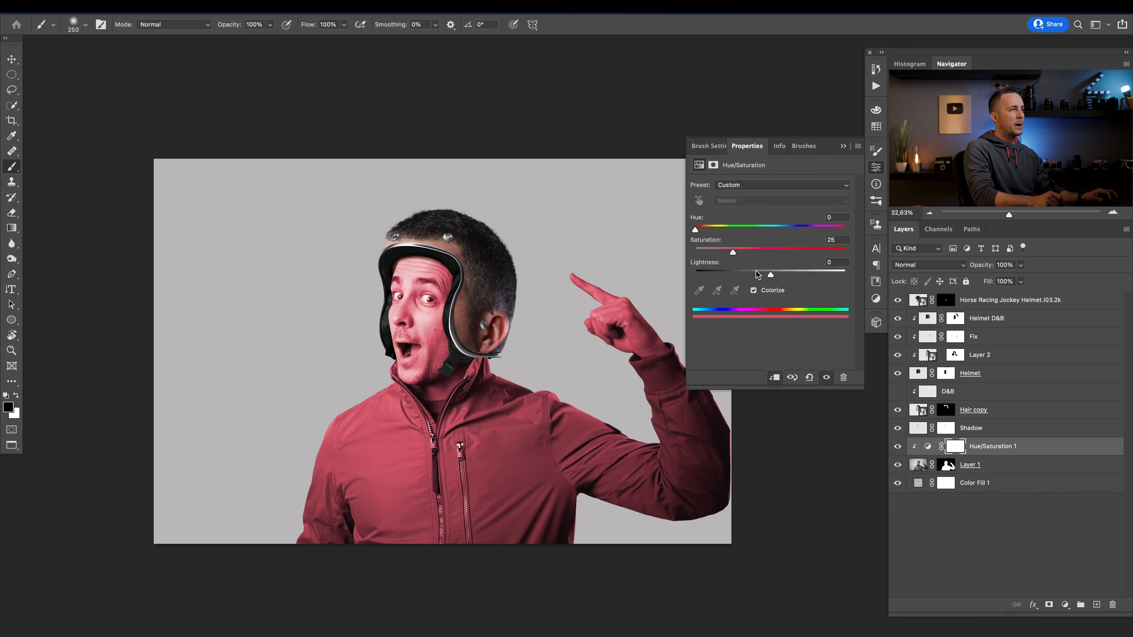
- Raise the saturation of the Hue/Saturation 1 colorize effect for a stronger red and invert its mask to black
click(748, 251)
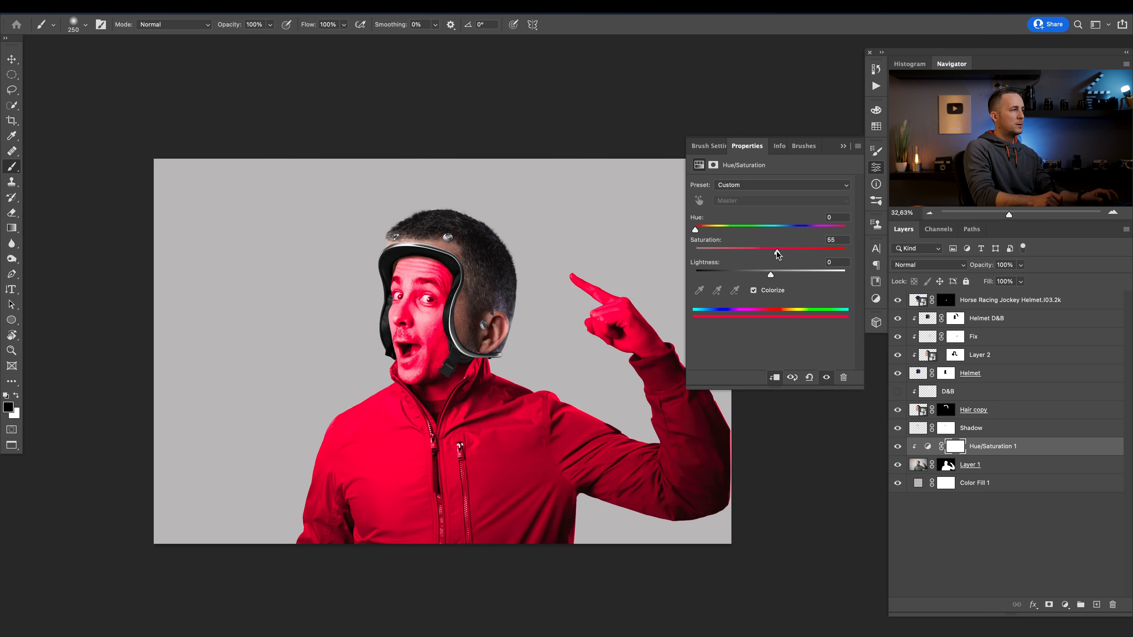
click(843, 146)
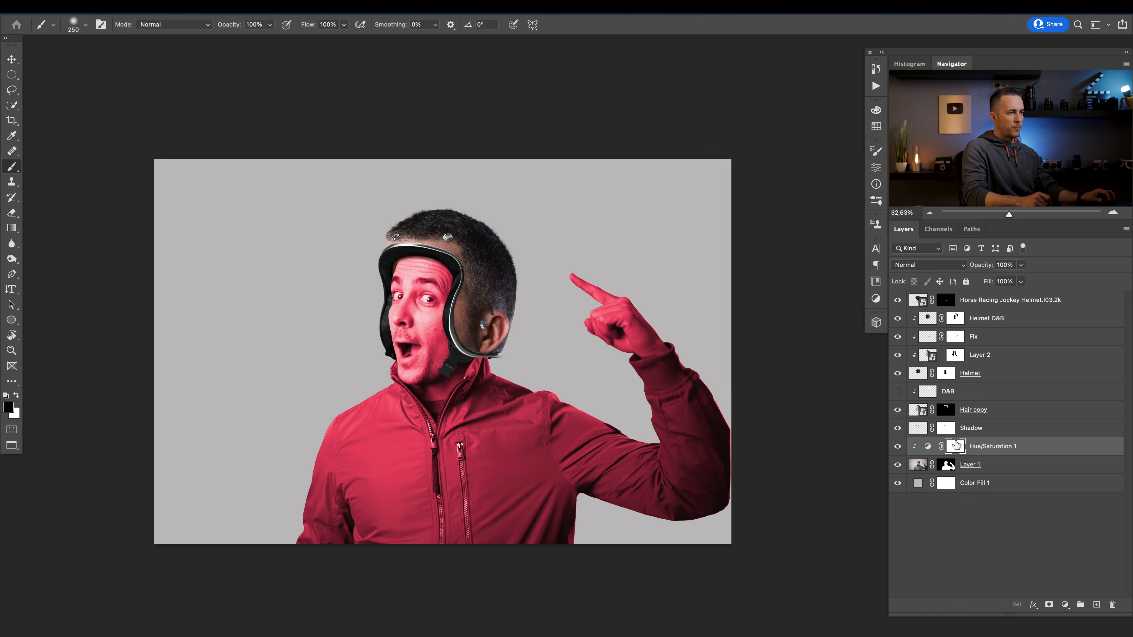
scroll(393, 388, up, 3)
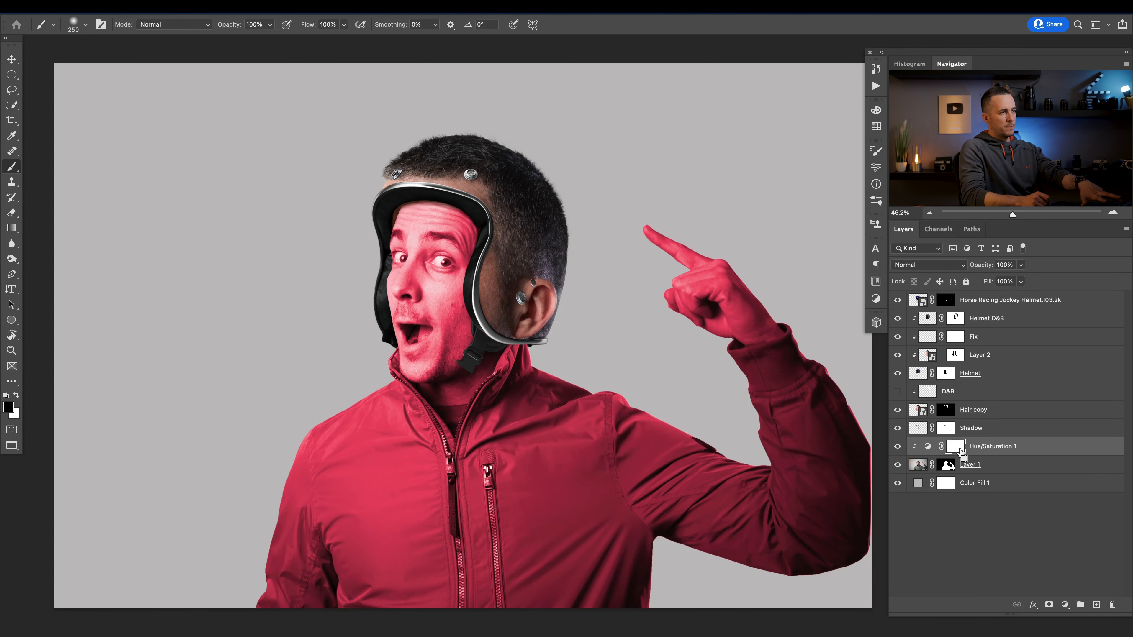
key(ctrl+i)
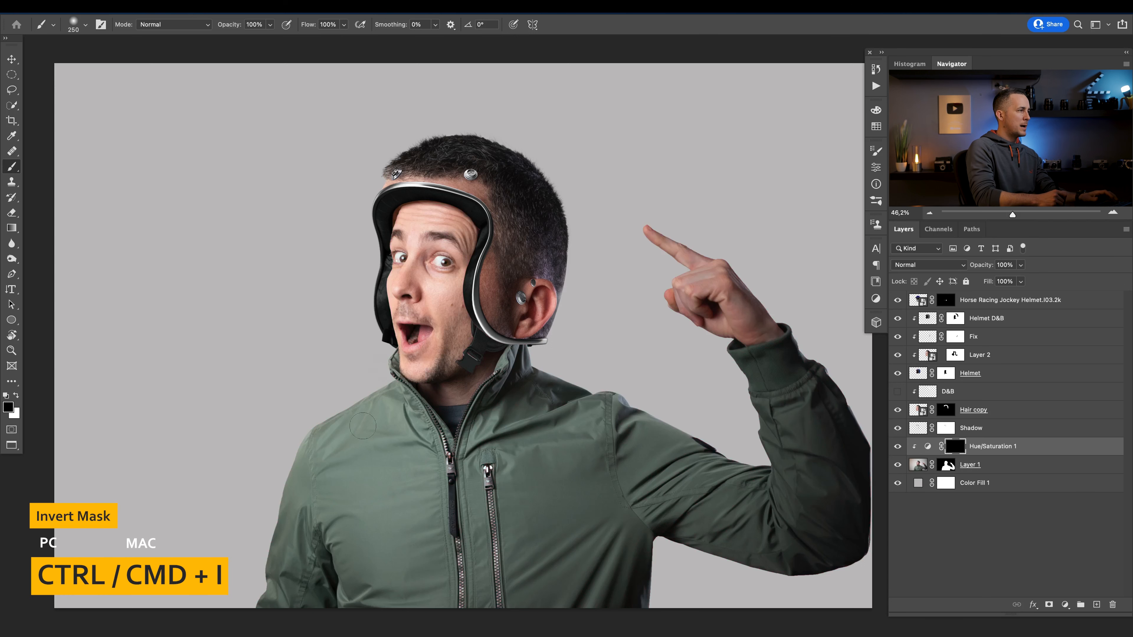
- Paint white over the whole jacket on the Hue/Saturation 1 mask with a 175 px brush, and compare the recolour hidden and shown
key(x)
mouse_move(362, 422)
mouse_down()
mouse_move(348, 491)
mouse_move(351, 444)
mouse_up()
right_click(350, 444)
click(618, 362)
drag(481, 277, 467, 277)
click(330, 460)
mouse_move(330, 460)
mouse_down()
mouse_move(310, 500)
mouse_move(311, 466)
mouse_move(293, 538)
mouse_move(340, 471)
mouse_move(351, 432)
mouse_move(378, 407)
mouse_move(406, 424)
mouse_move(413, 450)
mouse_move(395, 405)
mouse_move(369, 404)
mouse_up()
mouse_move(288, 556)
mouse_down()
mouse_move(288, 528)
mouse_move(296, 573)
mouse_move(321, 563)
mouse_move(260, 592)
mouse_move(310, 570)
mouse_move(375, 511)
mouse_move(381, 560)
mouse_move(369, 457)
mouse_move(366, 491)
mouse_move(408, 492)
mouse_move(414, 477)
mouse_move(419, 558)
mouse_up()
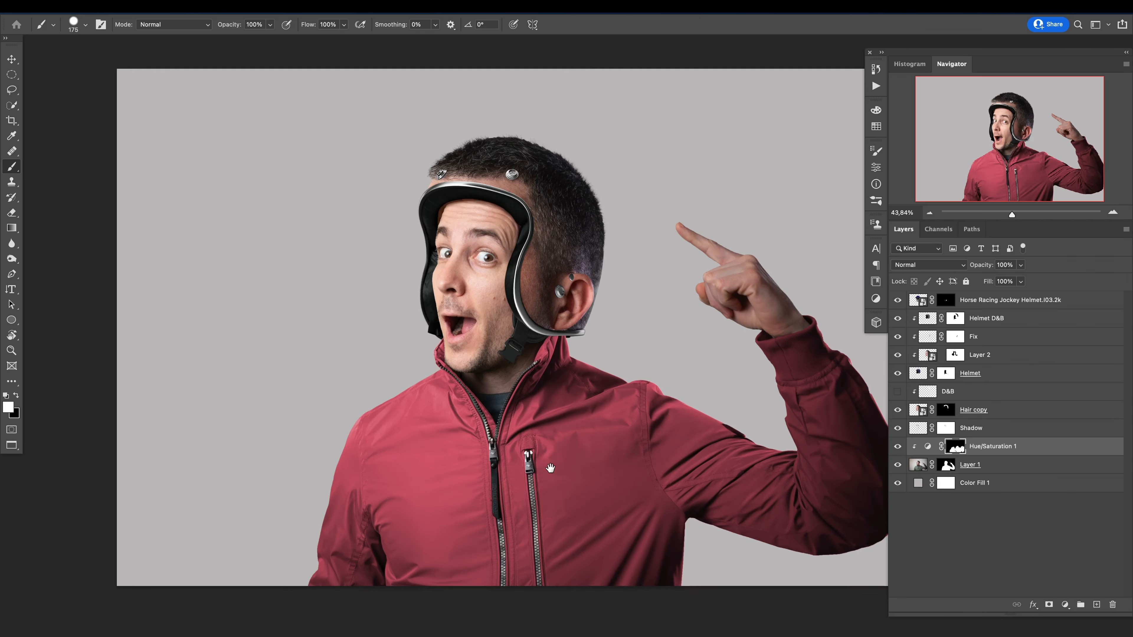
drag(565, 471, 545, 464)
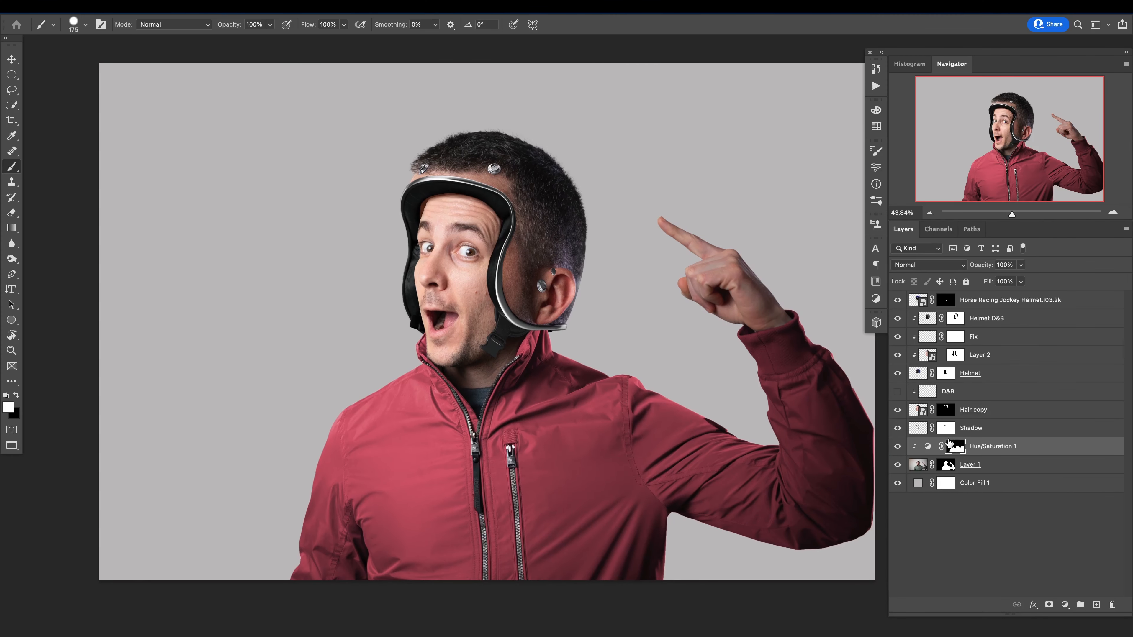
click(898, 448)
click(898, 447)
- Add a Curves adjustment clipped above Hue/Saturation 1 and copy the jacket mask onto it
click(1065, 604)
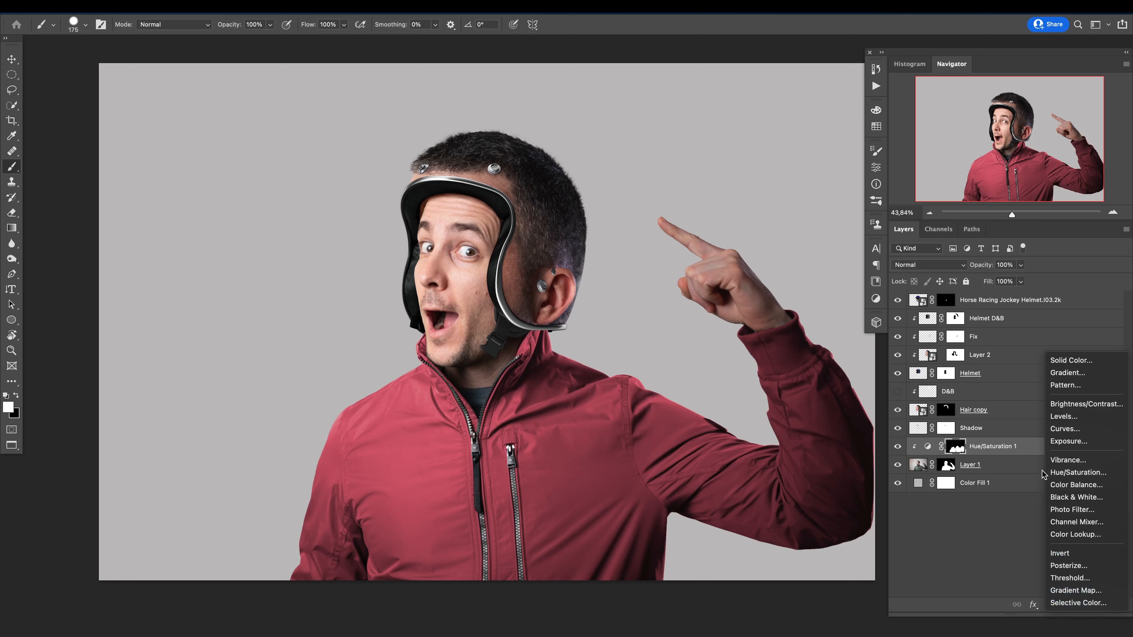
click(1066, 429)
alt+click(933, 453)
drag(957, 466, 959, 449)
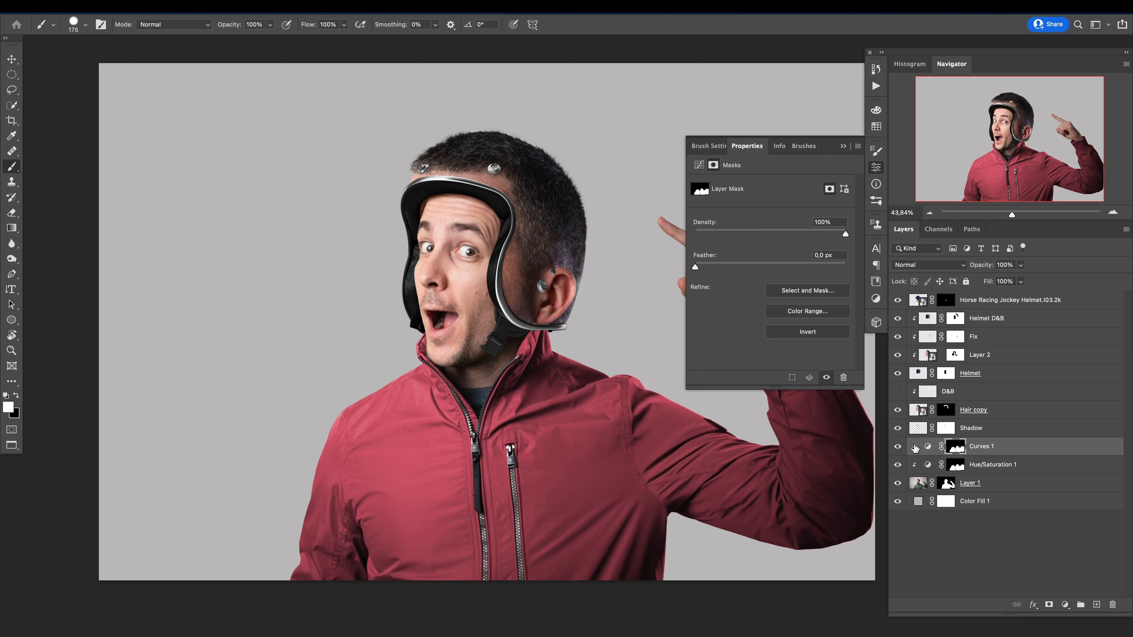
- Shape the Curves 1 curve into a contrast S, lifting the highlights and lowering the shadow point to input 58, output 33
click(928, 447)
drag(813, 244, 814, 240)
drag(748, 309, 748, 319)
drag(812, 240, 811, 239)
click(748, 319)
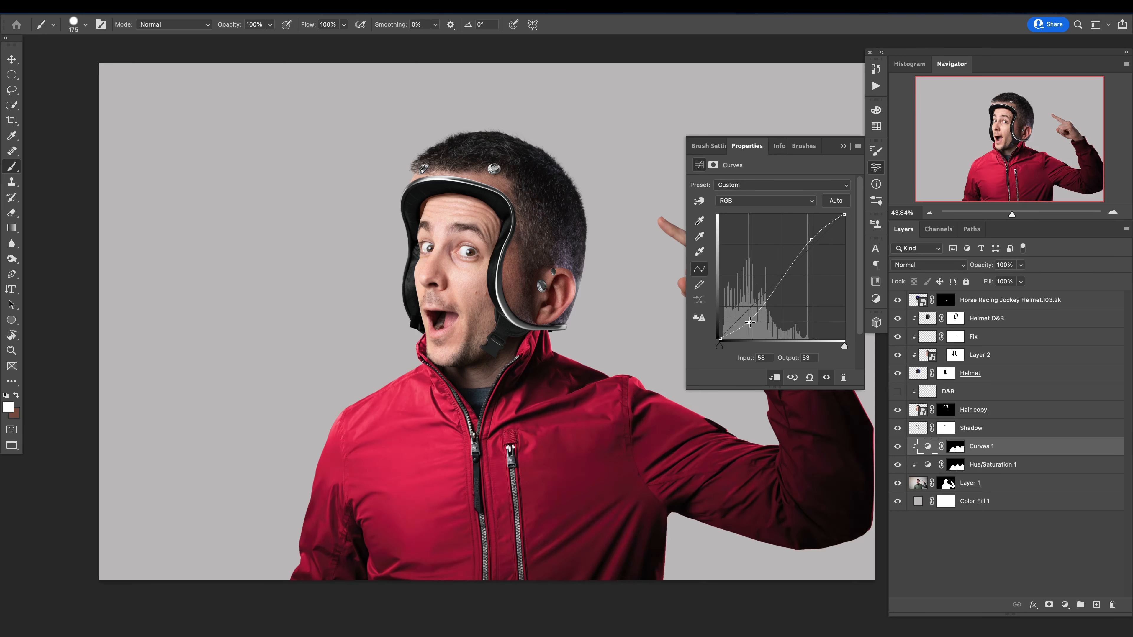
click(845, 147)
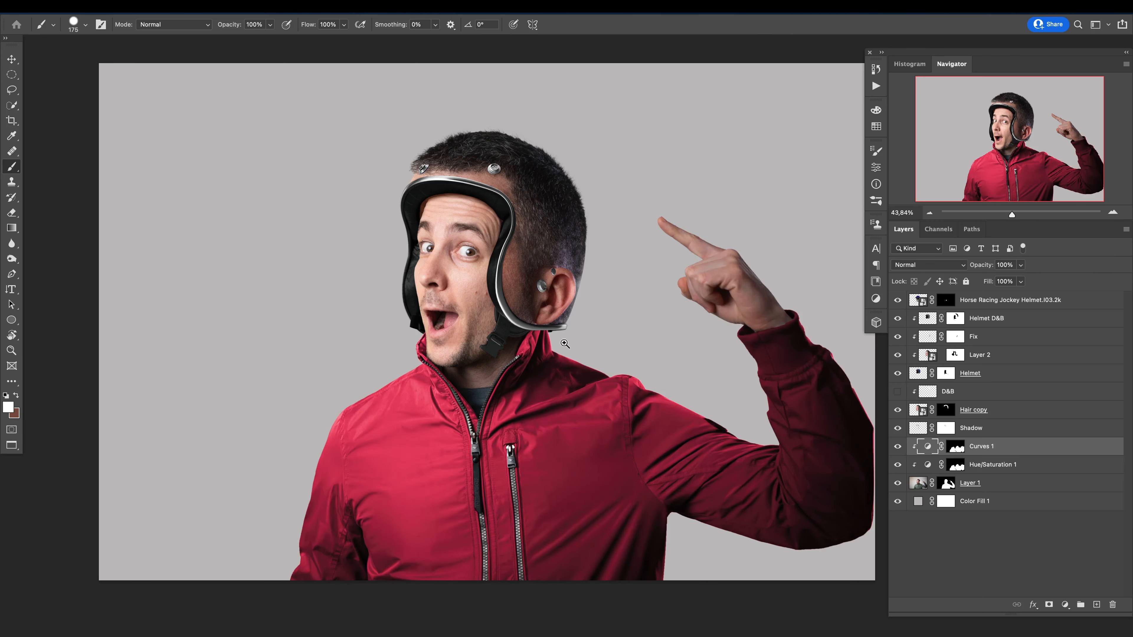
- View the whole composite and compare it with the Hue/Saturation 1 adjustment hidden and shown
scroll(560, 379, down, 5)
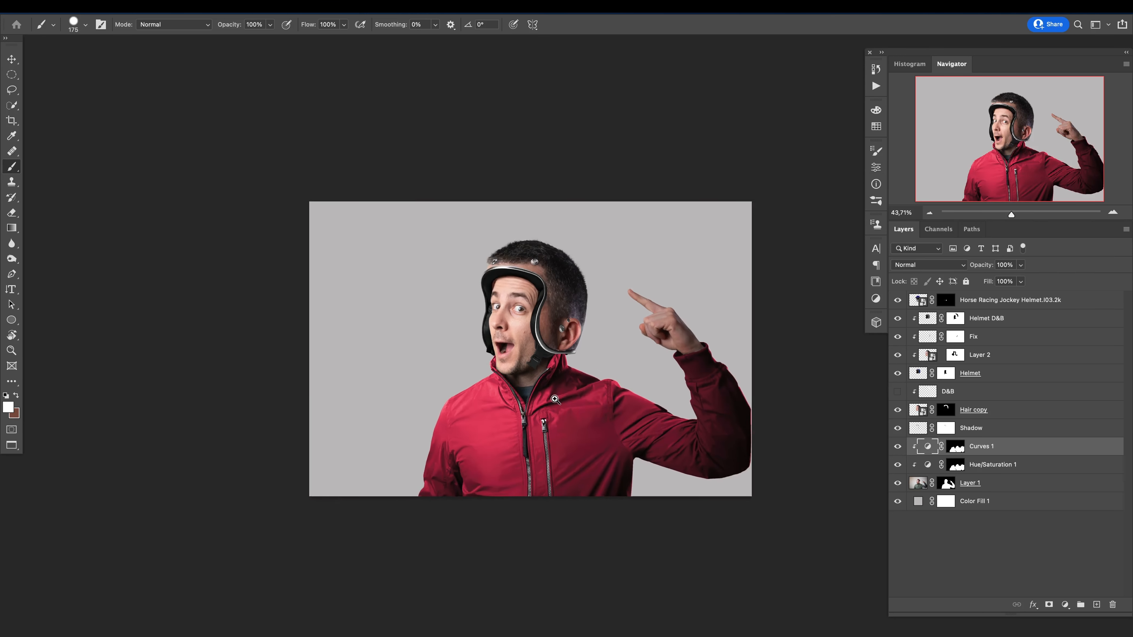
click(898, 466)
click(898, 466)
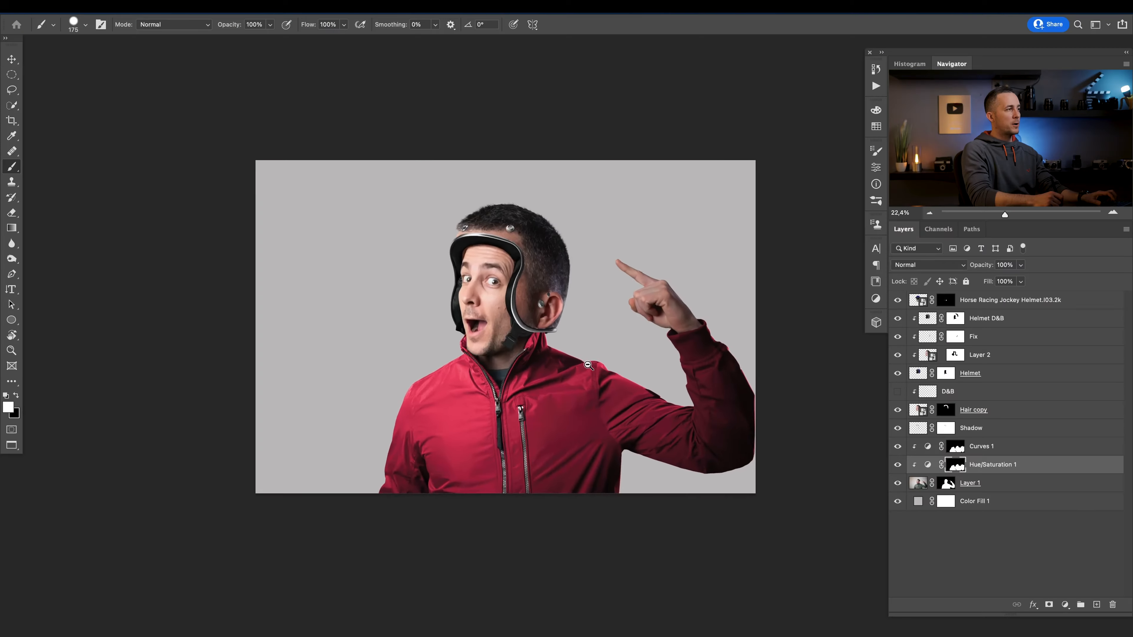
key(ctrl+0)
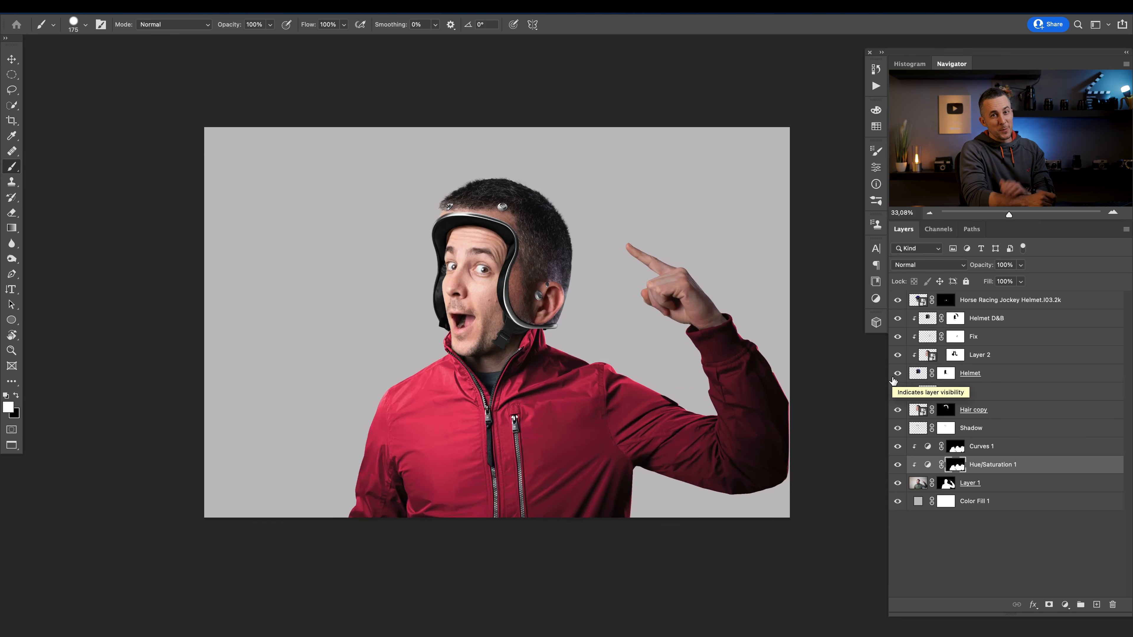
click(897, 391)
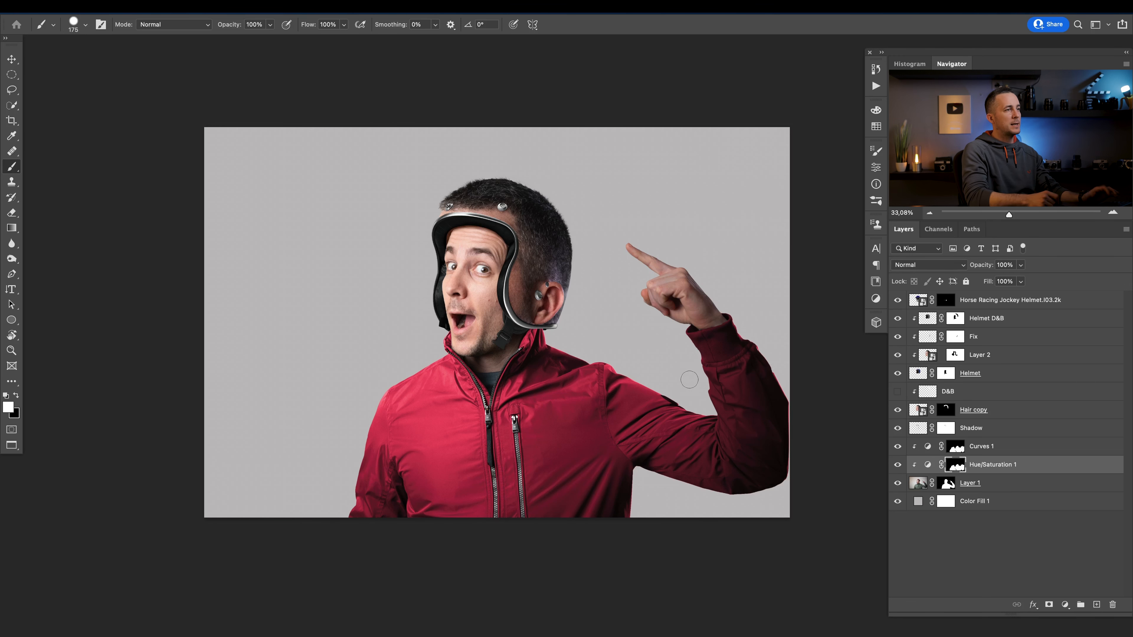
- Open the Color Fill 1 colour for editing and sample the jacket's red, a95252, for the background
double_click(918, 501)
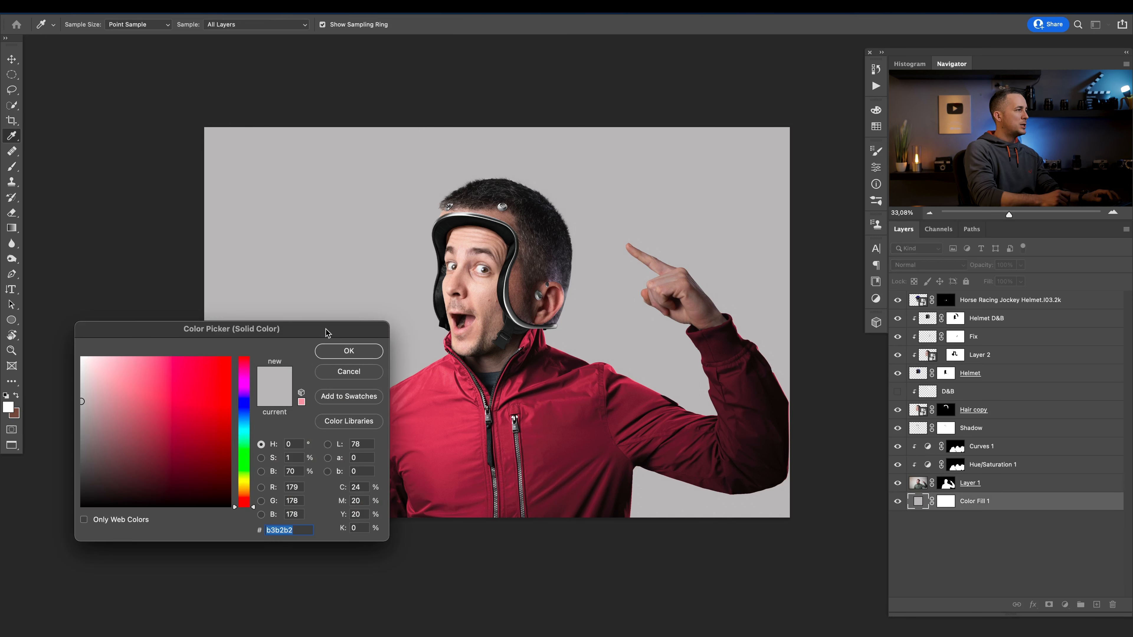
drag(326, 333, 310, 325)
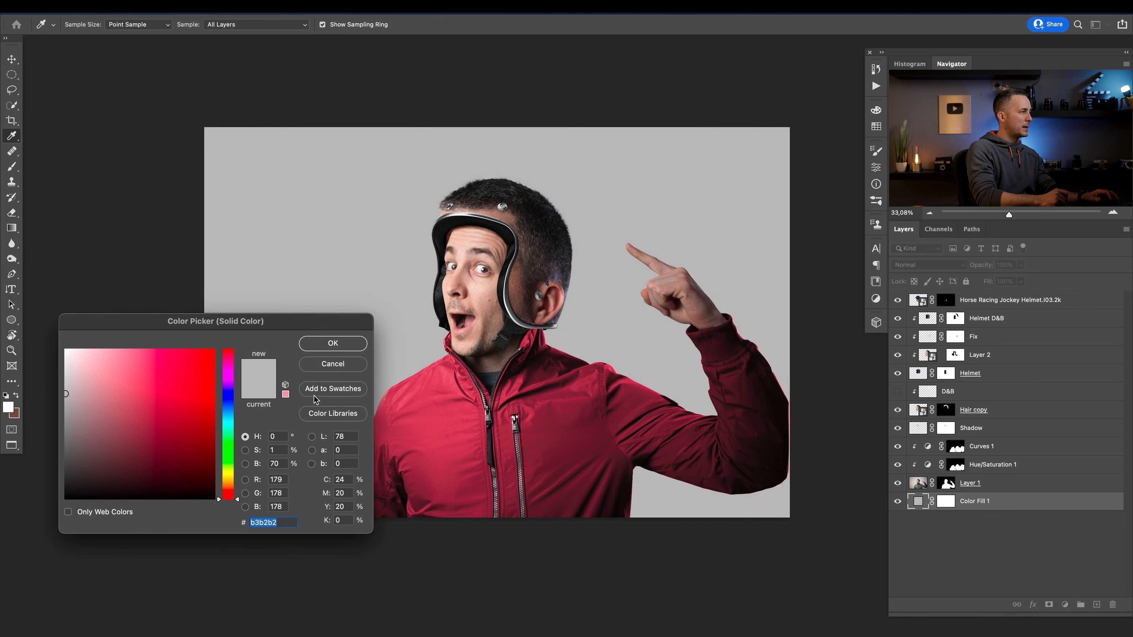
drag(128, 378, 206, 354)
click(449, 432)
click(458, 429)
mouse_move(307, 327)
mouse_down()
mouse_move(247, 290)
mouse_move(310, 330)
mouse_move(299, 331)
mouse_up()
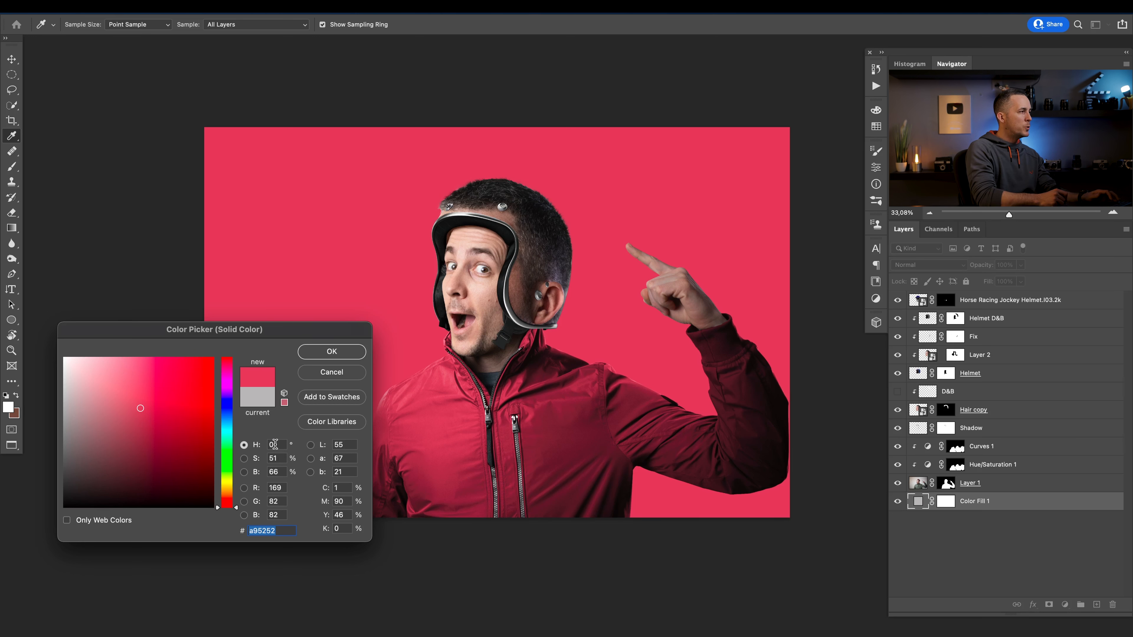
mouse_move(226, 507)
mouse_down()
mouse_move(227, 464)
mouse_move(227, 508)
mouse_up()
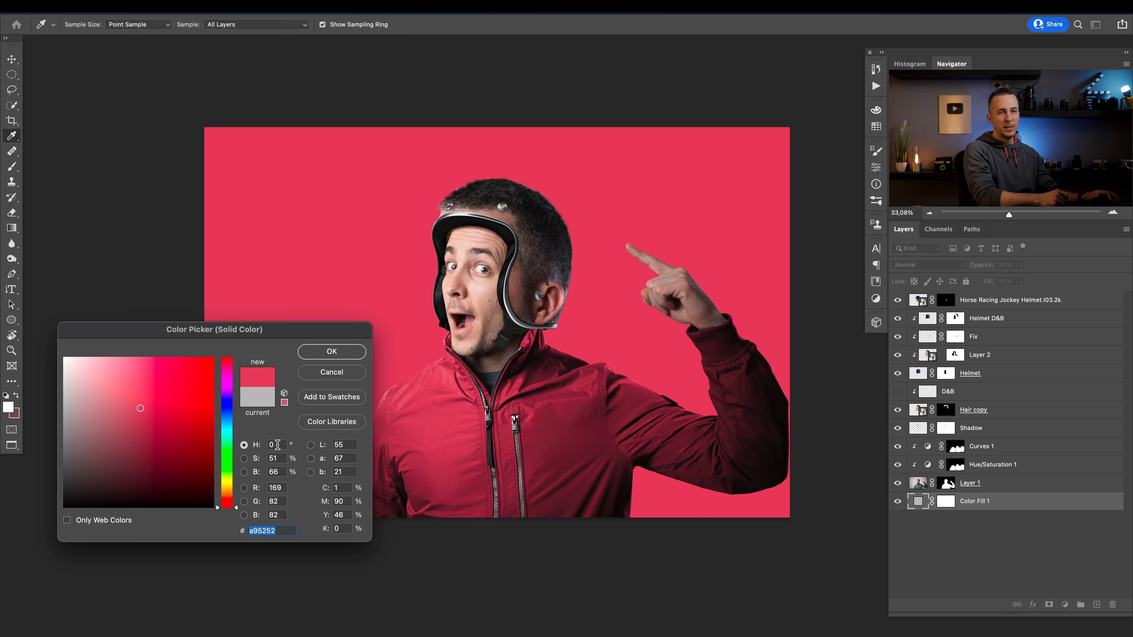
- Set the background fill's hue to 180, brighten it to about 66c3c3 and accept the colour
click(268, 445)
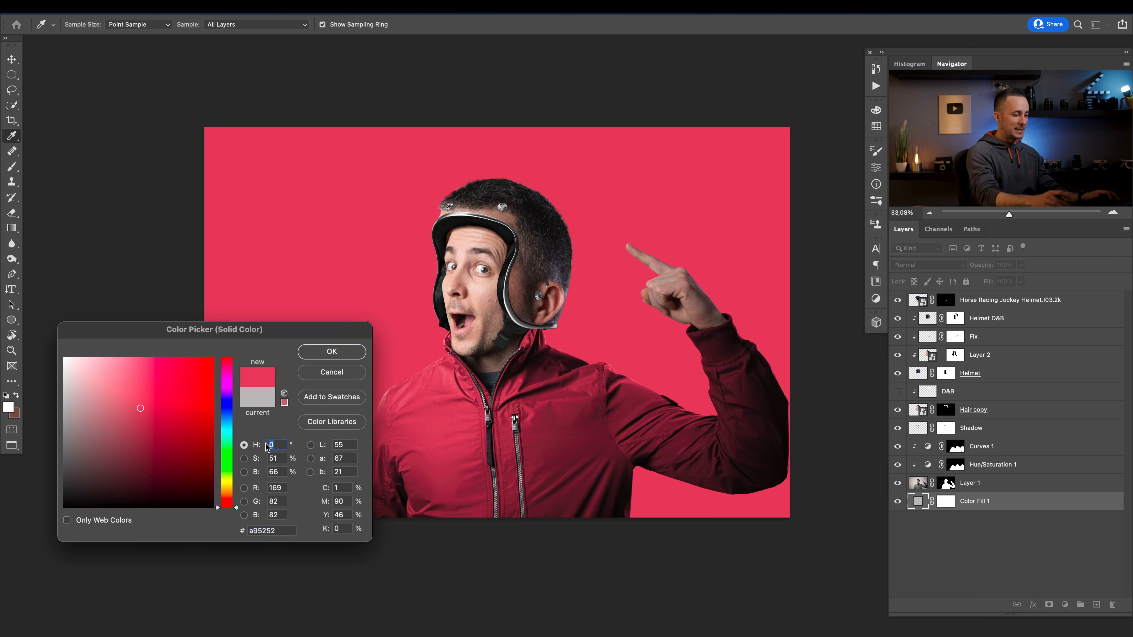
text(180)
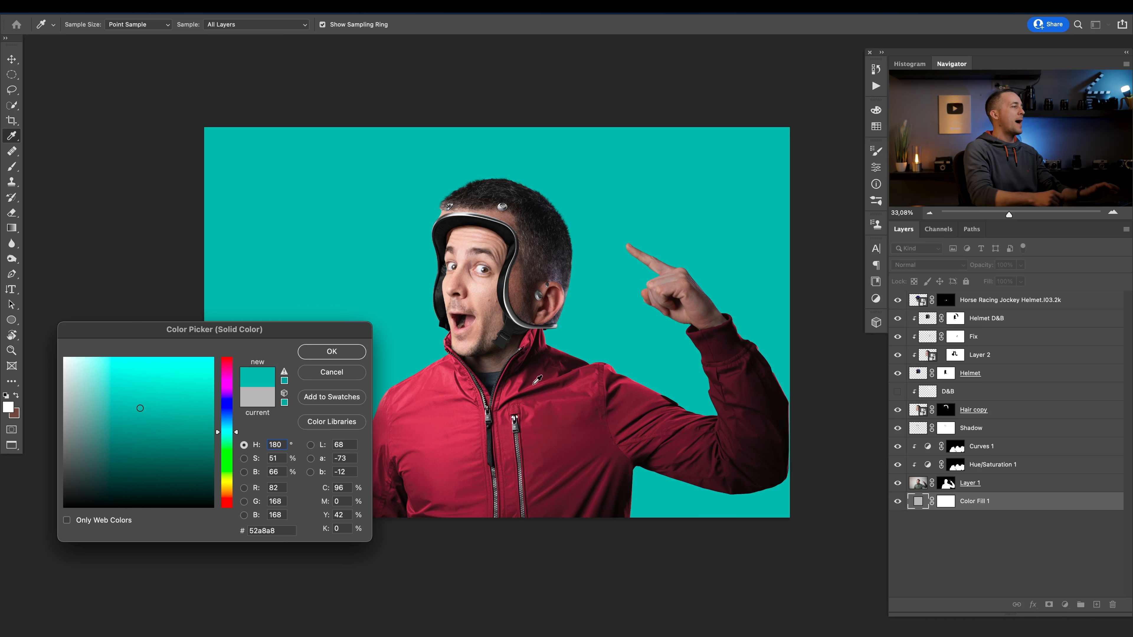
drag(228, 339, 226, 395)
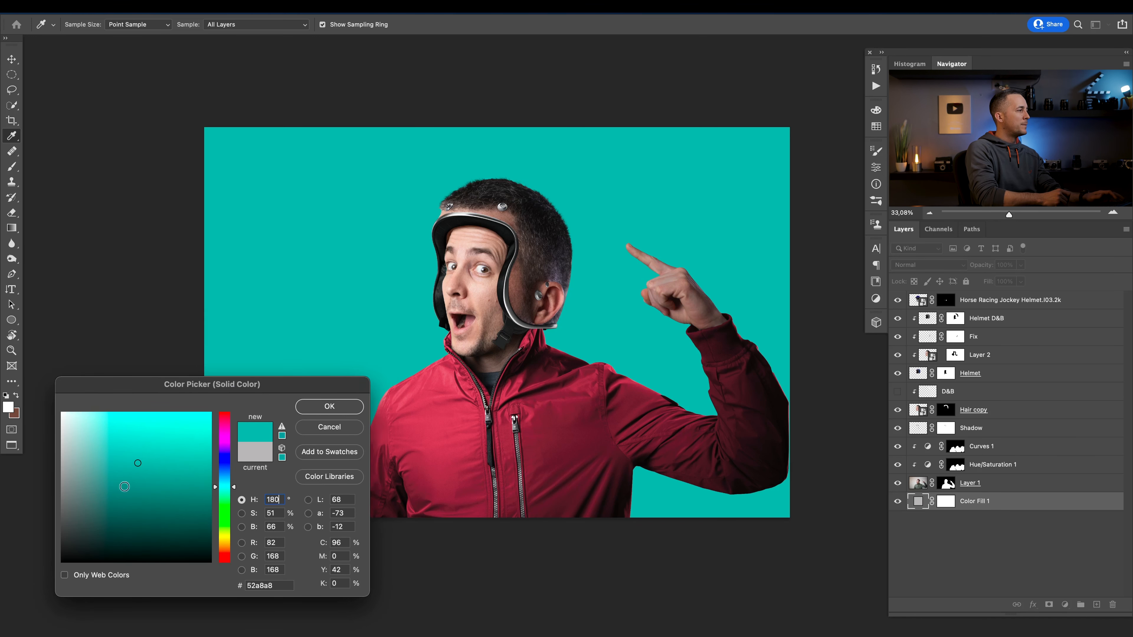
drag(138, 463, 135, 451)
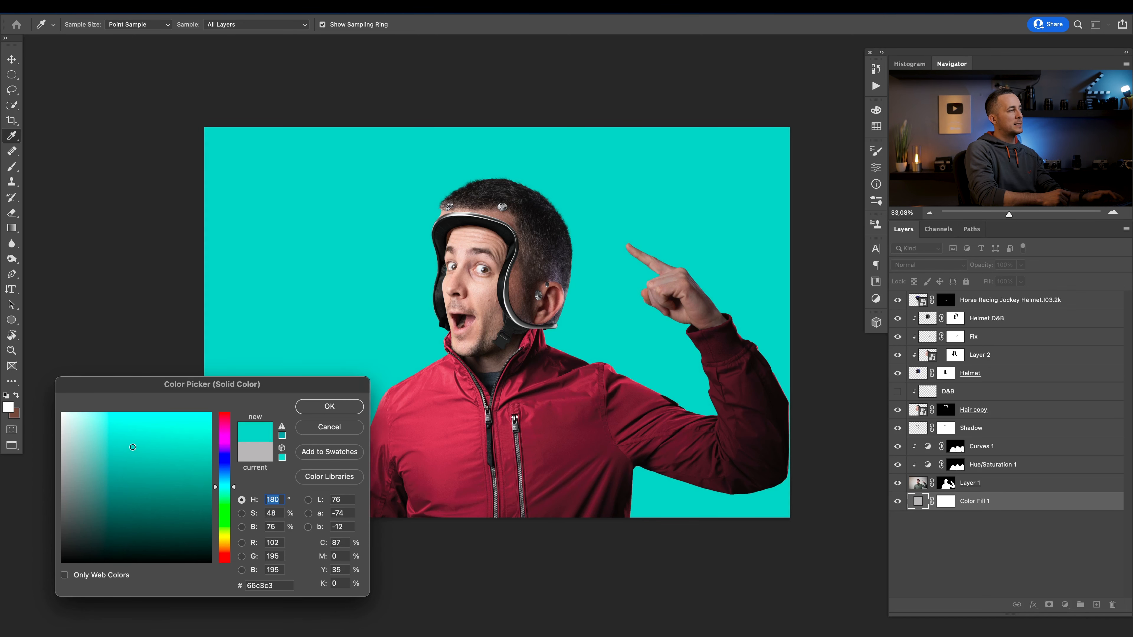
click(328, 406)
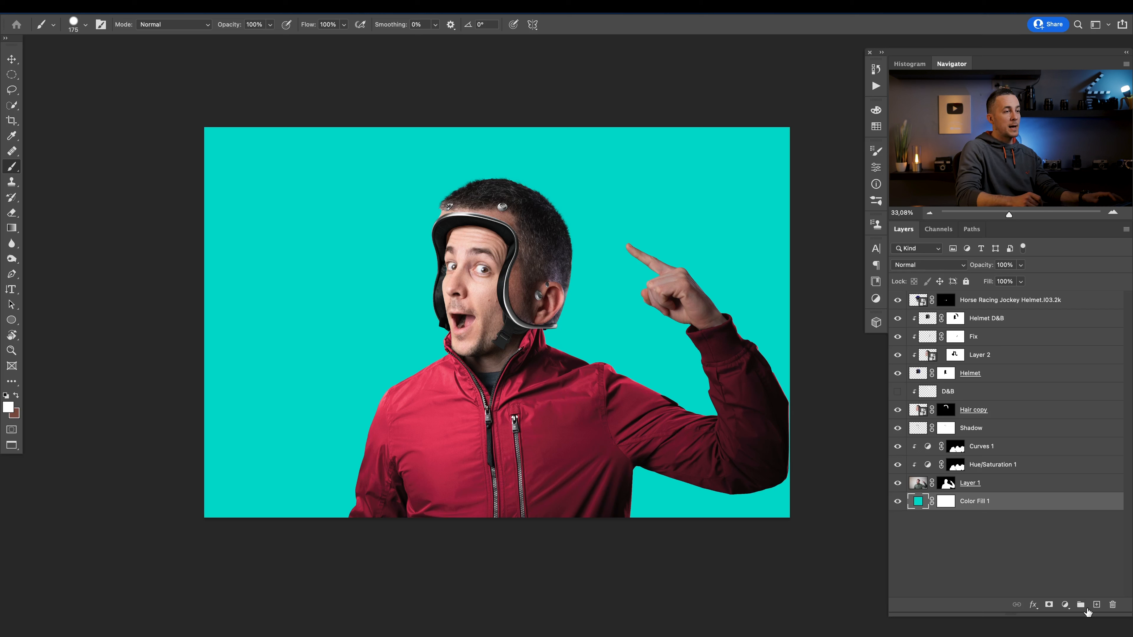
- Add an Exposure adjustment directly above Color Fill 1 and lower its exposure to about -4,00
click(1066, 606)
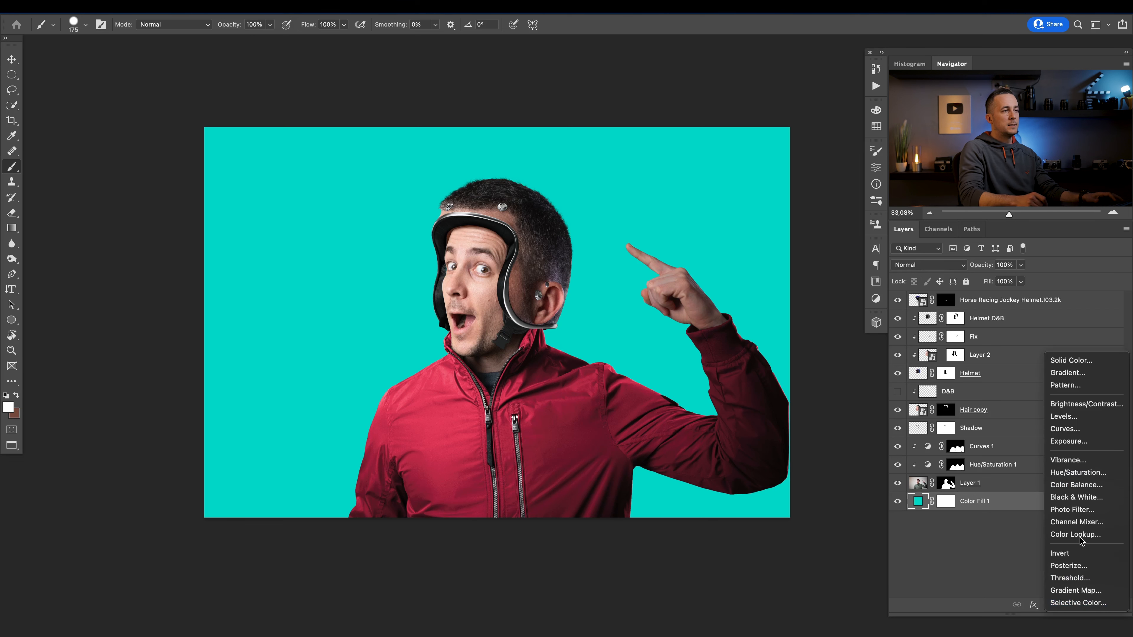
click(1087, 442)
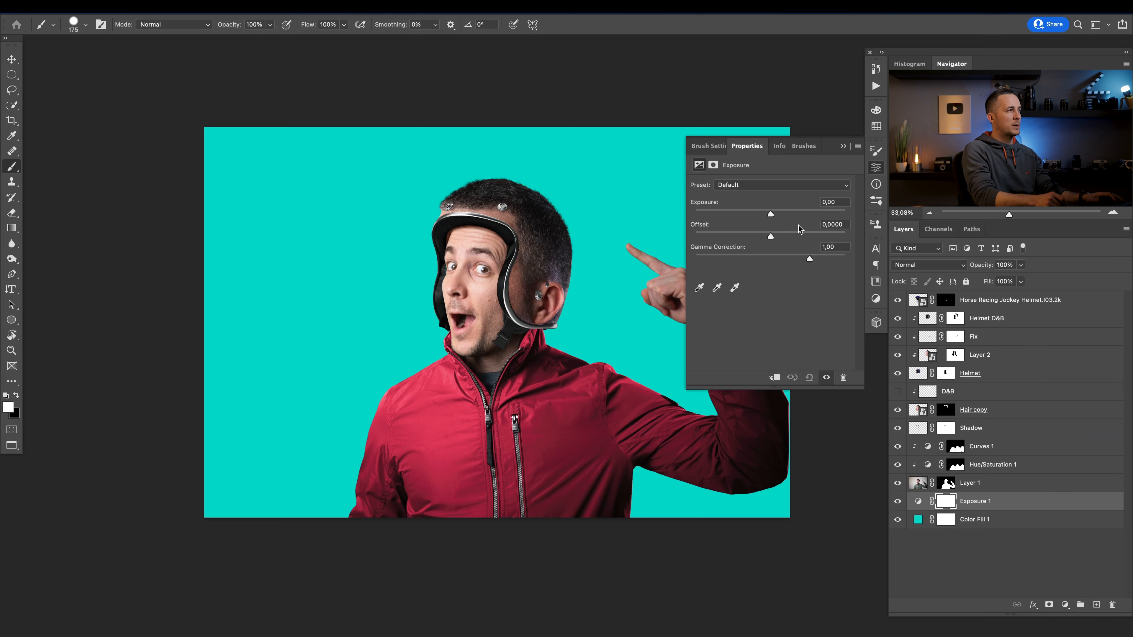
drag(769, 215, 730, 219)
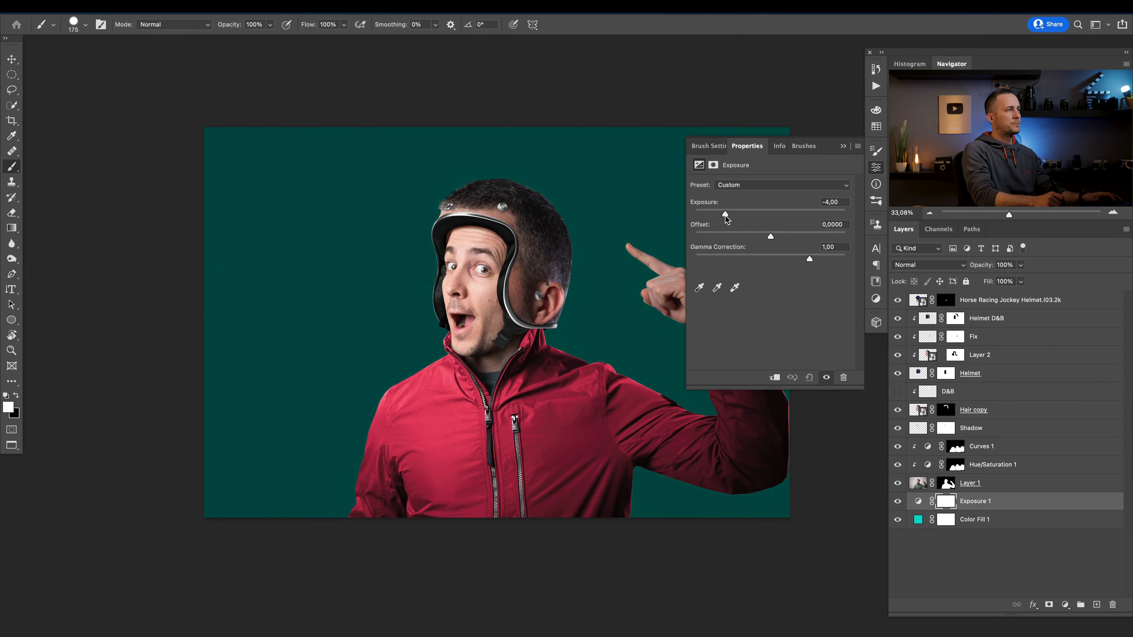
click(843, 146)
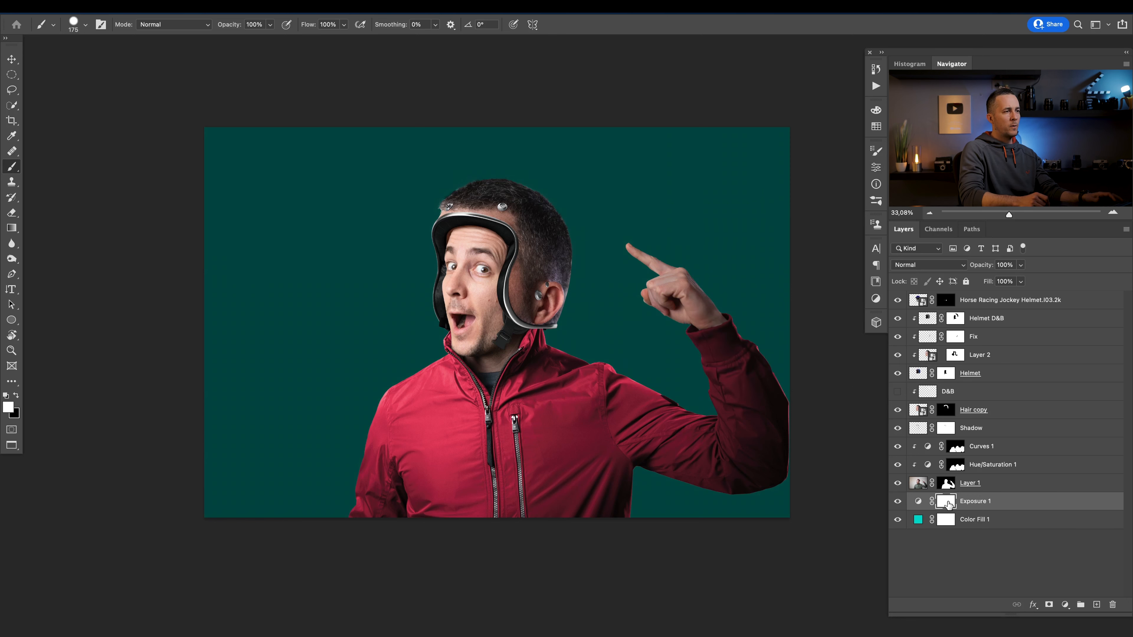
- Select a circle behind the head, fill it with black on the Exposure 1 mask, and deselect
click(10, 75)
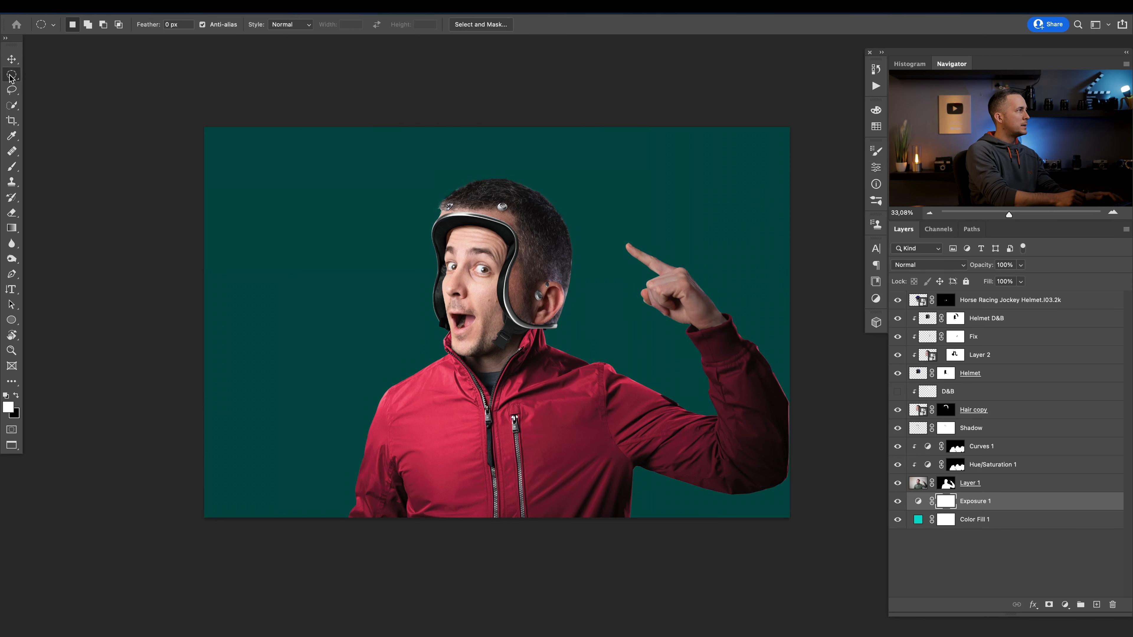
click(61, 84)
drag(591, 400, 634, 436)
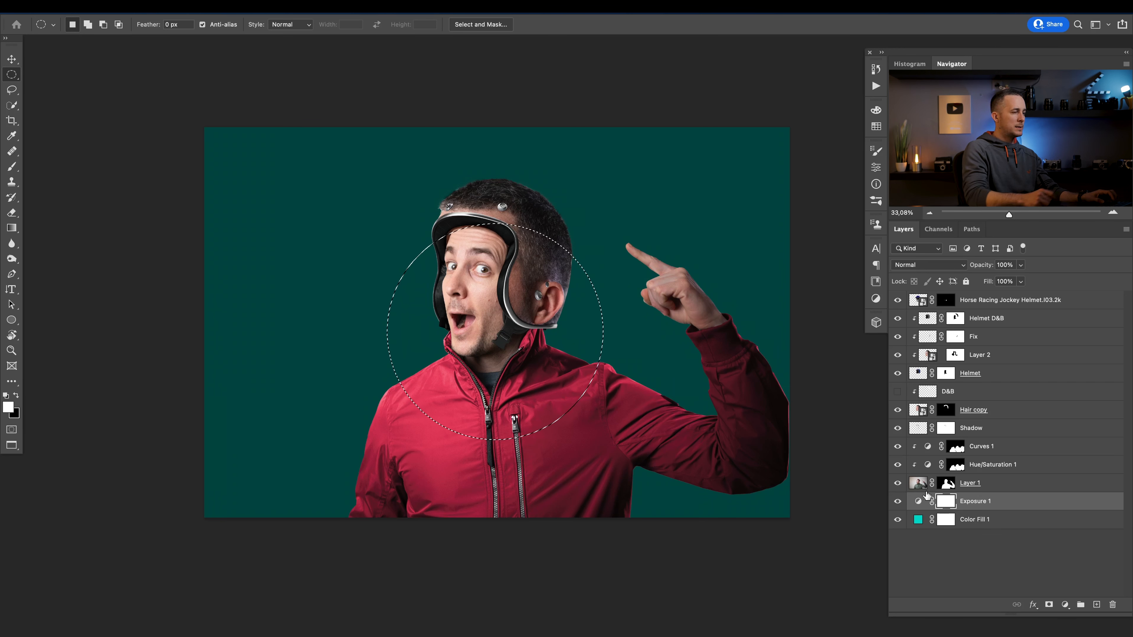
key(ctrl+BackSpace)
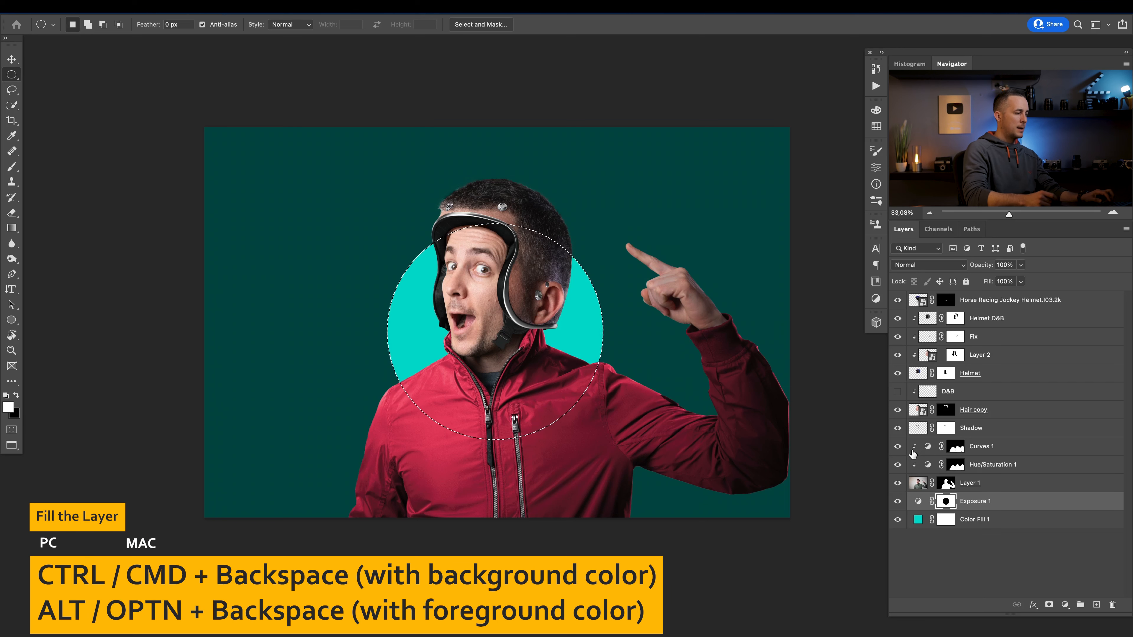
key(ctrl+d)
key(v)
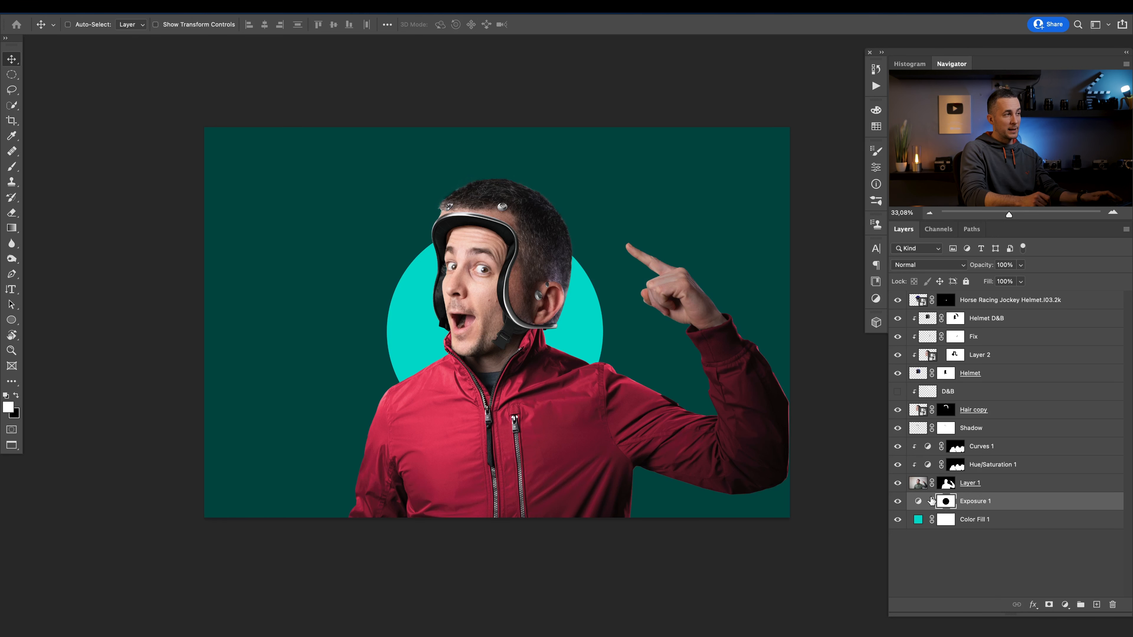
drag(680, 421, 609, 427)
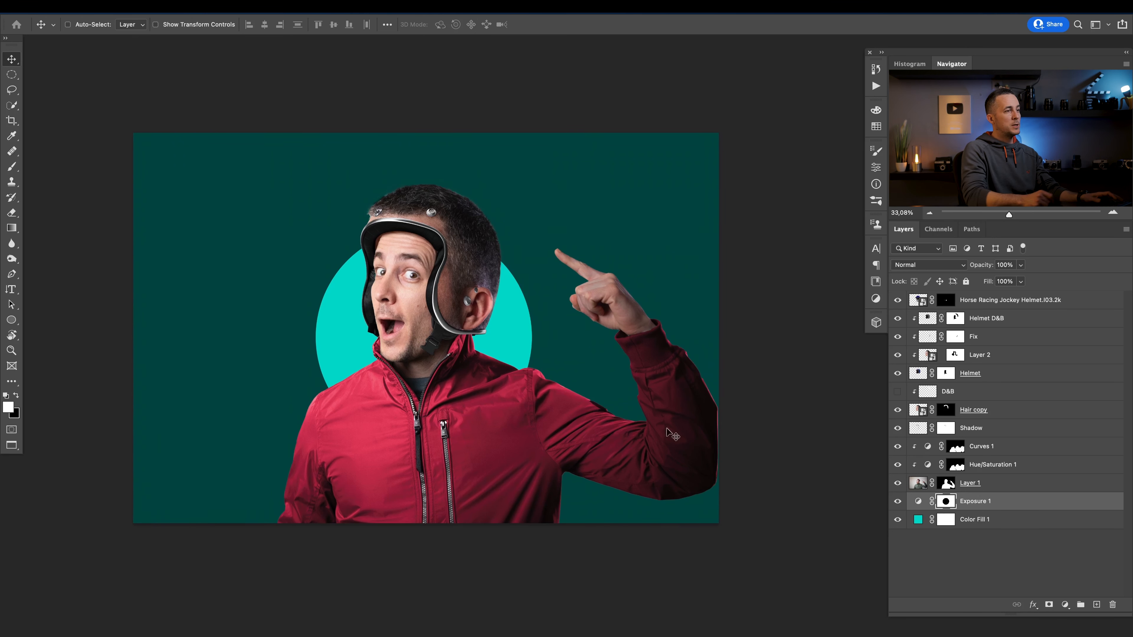
- Feather the Exposure 1 mask by about 189 px to soften the circle into a glow
double_click(950, 505)
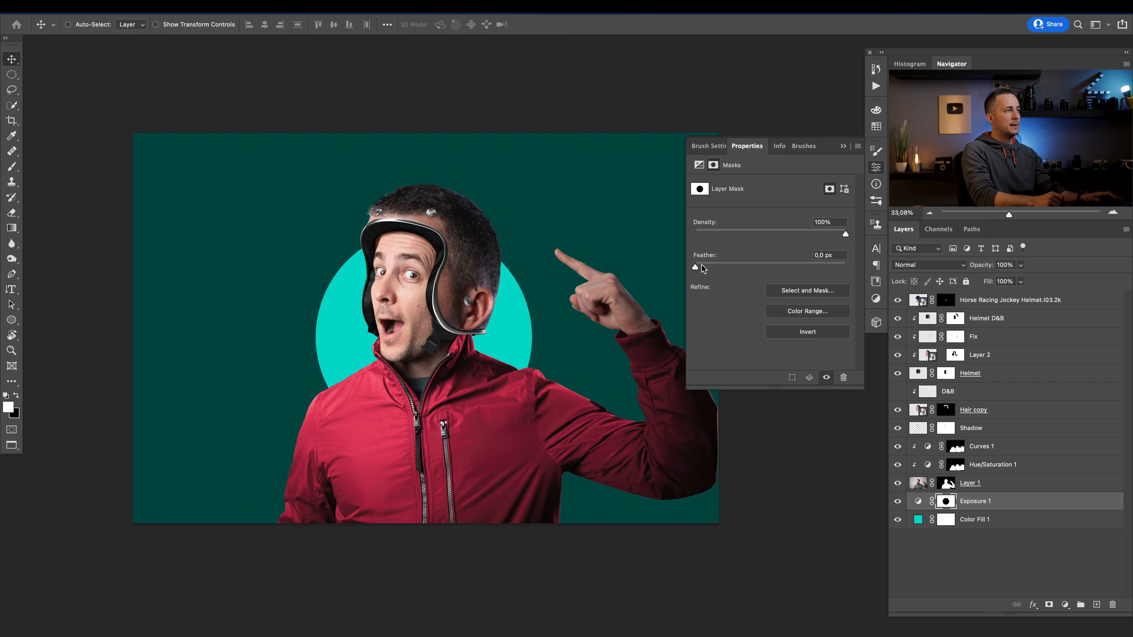
drag(768, 270, 807, 268)
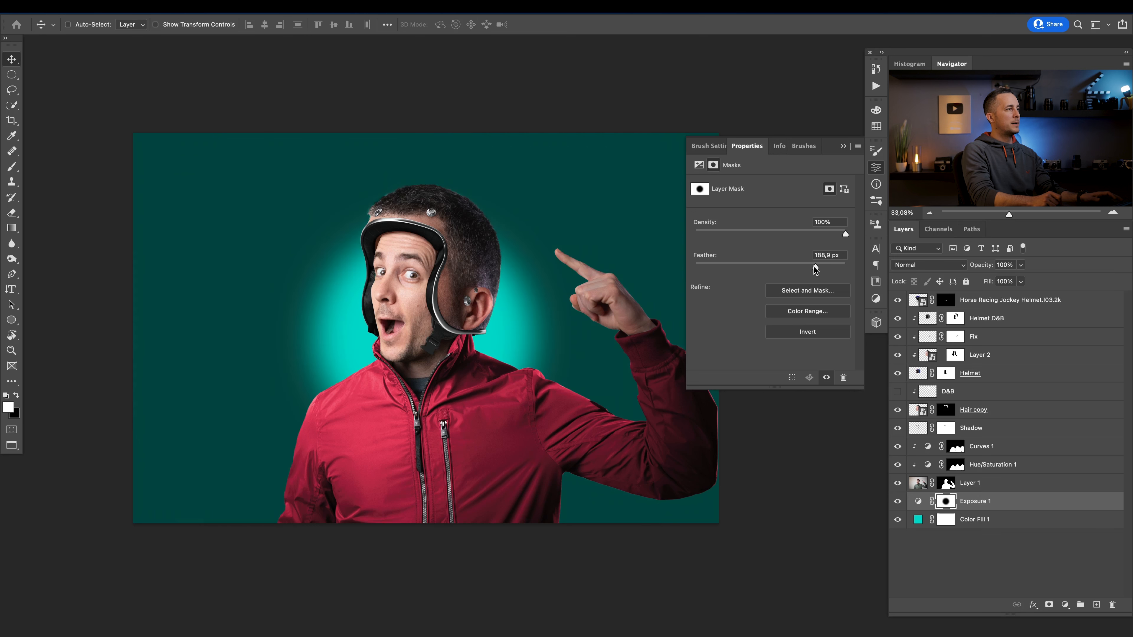
click(843, 147)
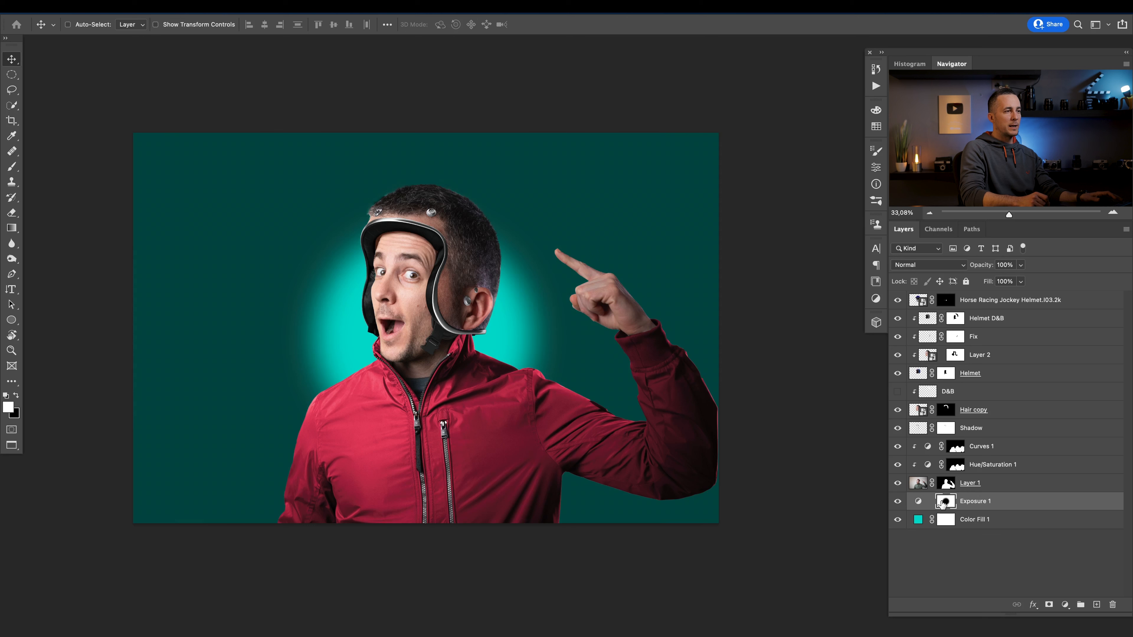
- Try moving the Exposure 1 mask's glow to different positions around the man's head, and undo the moves
drag(487, 376, 447, 325)
drag(454, 258, 339, 406)
key(super+z)
key(super+z)
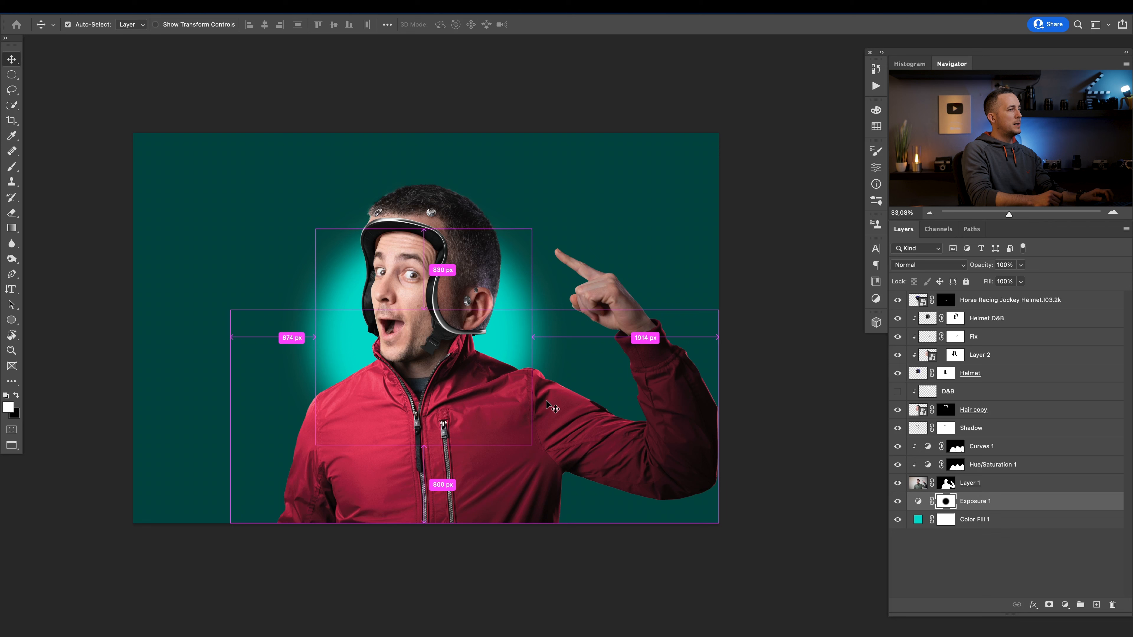
key(super+z)
key(super+shift+z)
drag(469, 347, 471, 329)
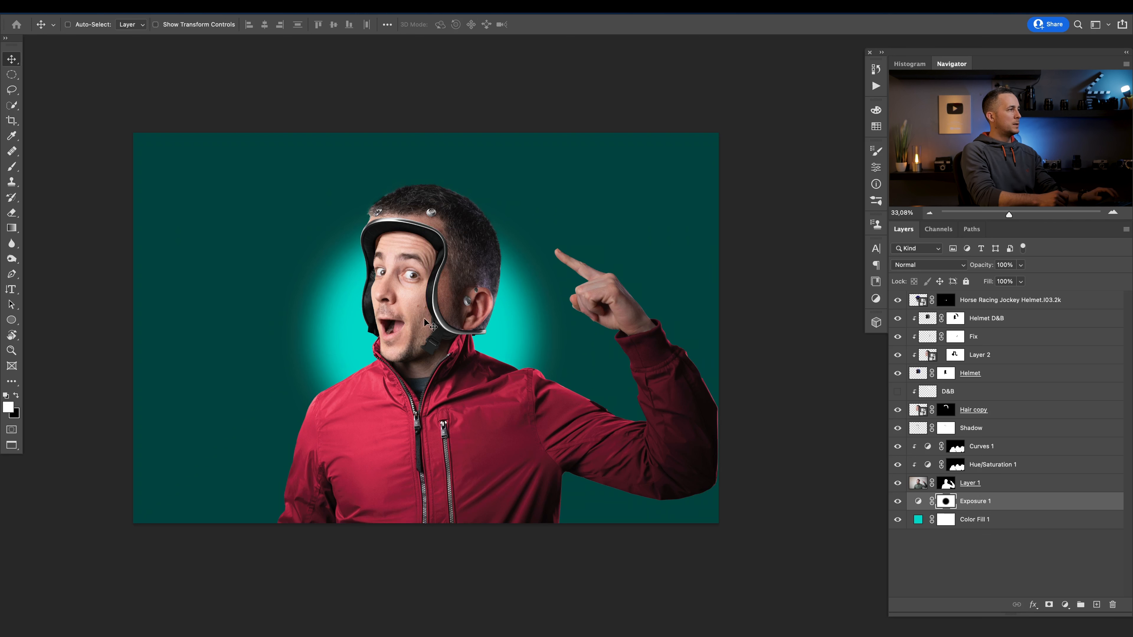
drag(424, 330, 439, 263)
drag(448, 377, 447, 384)
key(super+z)
key(super+z)
- Enlarge the glow on the Exposure 1 mask slightly with Free Transform and apply the transformation
click(446, 330)
key(super+t)
drag(536, 337, 546, 339)
key(Return)
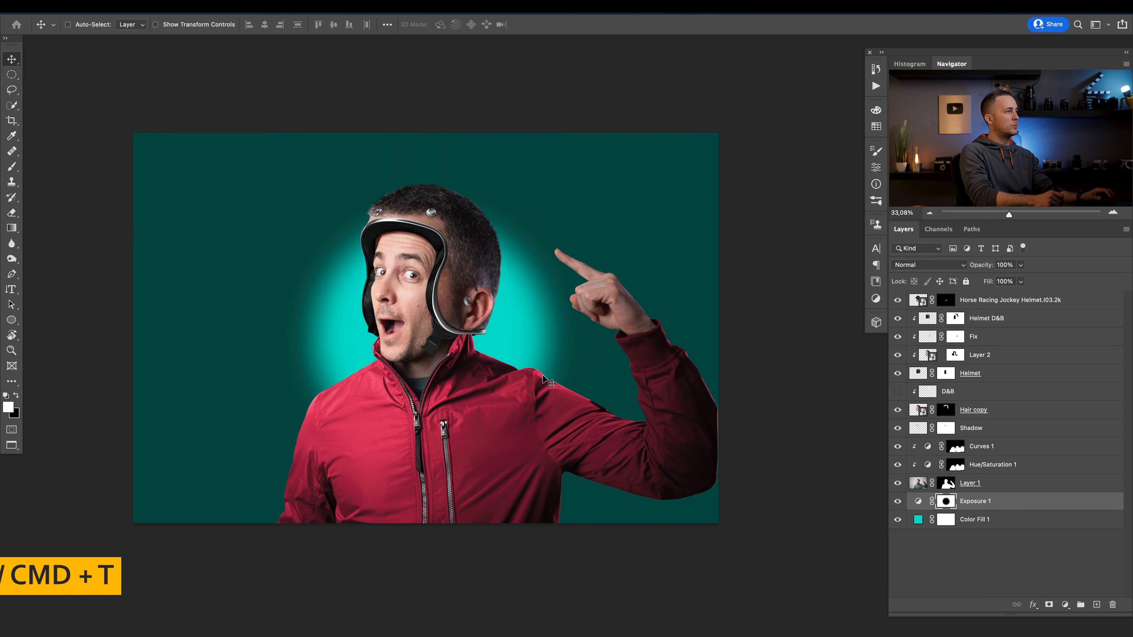